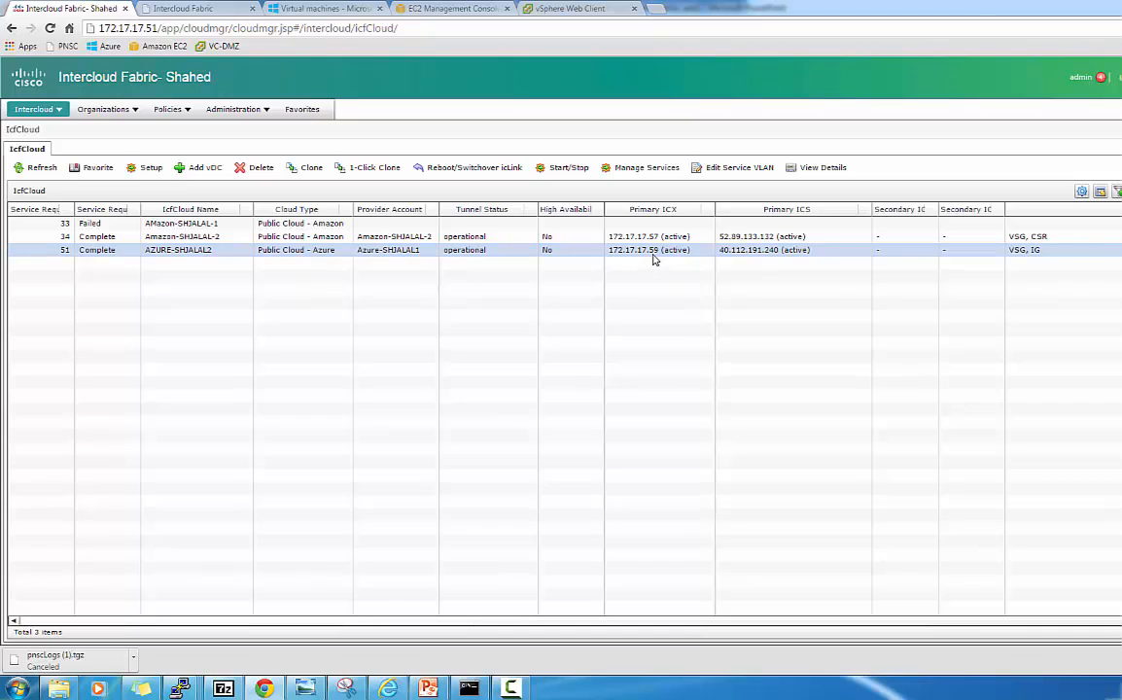
Select the AZURE-SHJALAL2 cloud to check its operational tunnel and active primary ICX/ICS.
left_click(767, 255)
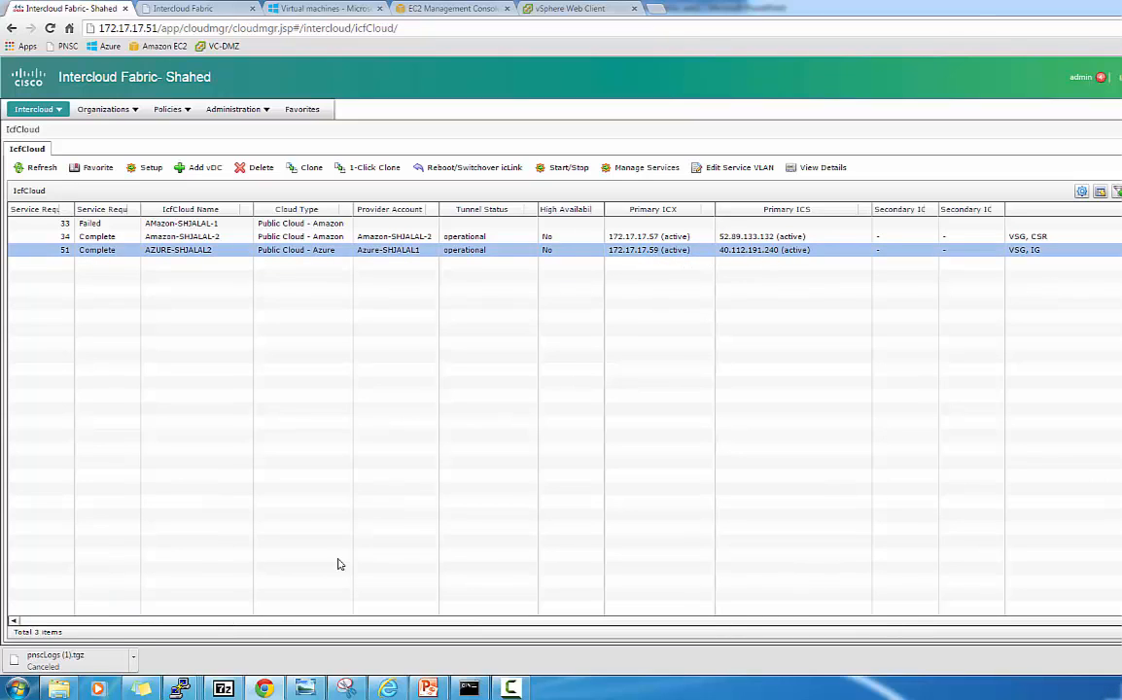
In the PuTTY session on 172.17.17.56, run show module to list the switch modules.
mouse_move(180, 688)
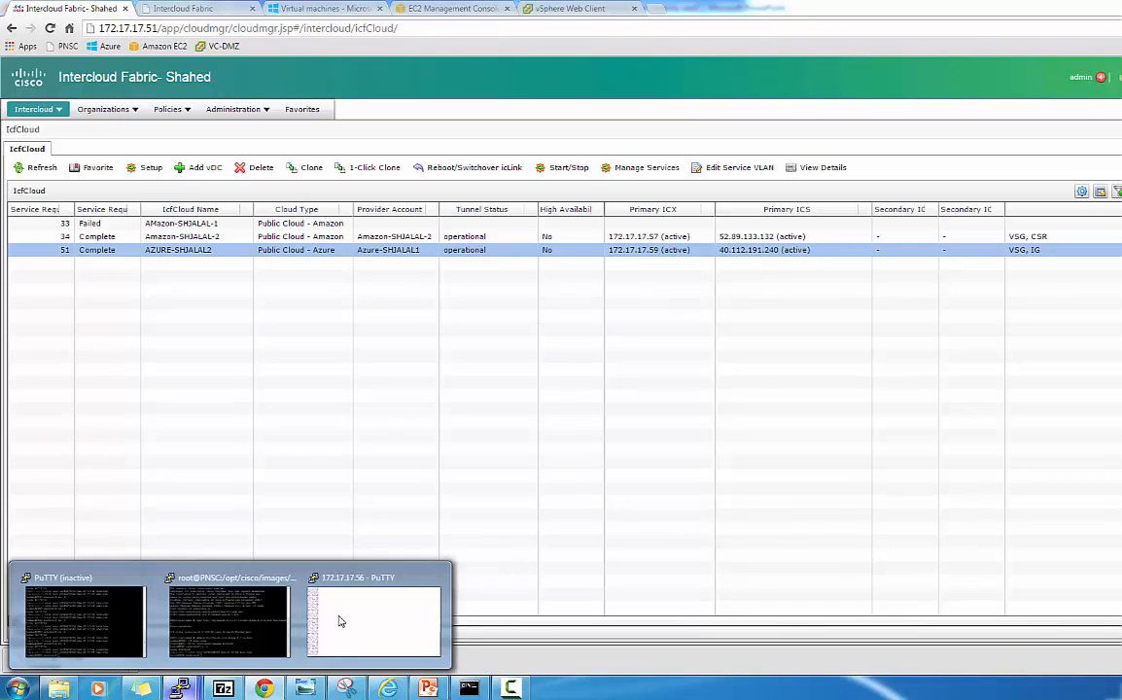
left_click(351, 626)
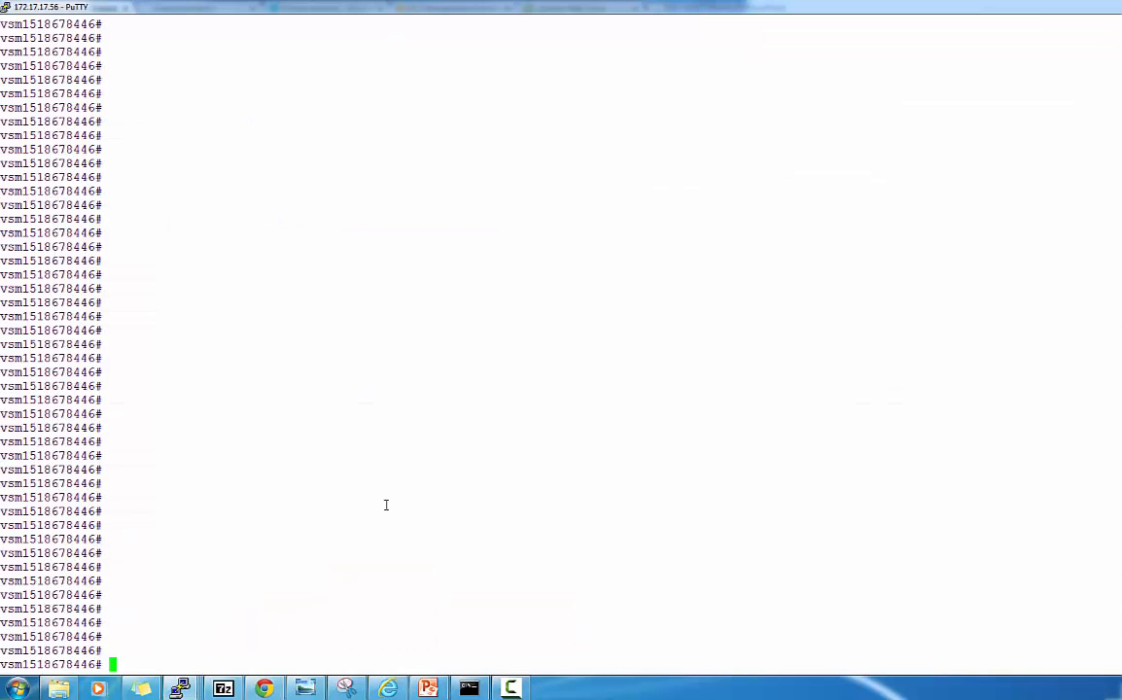
type("show module")
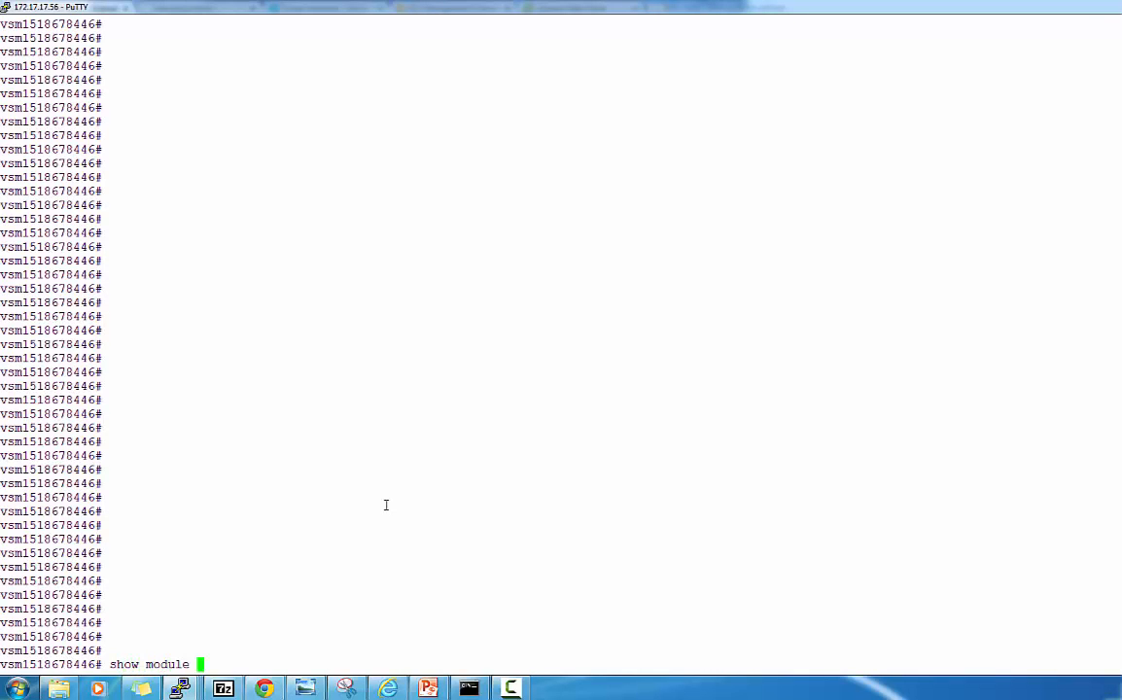
key("Return")
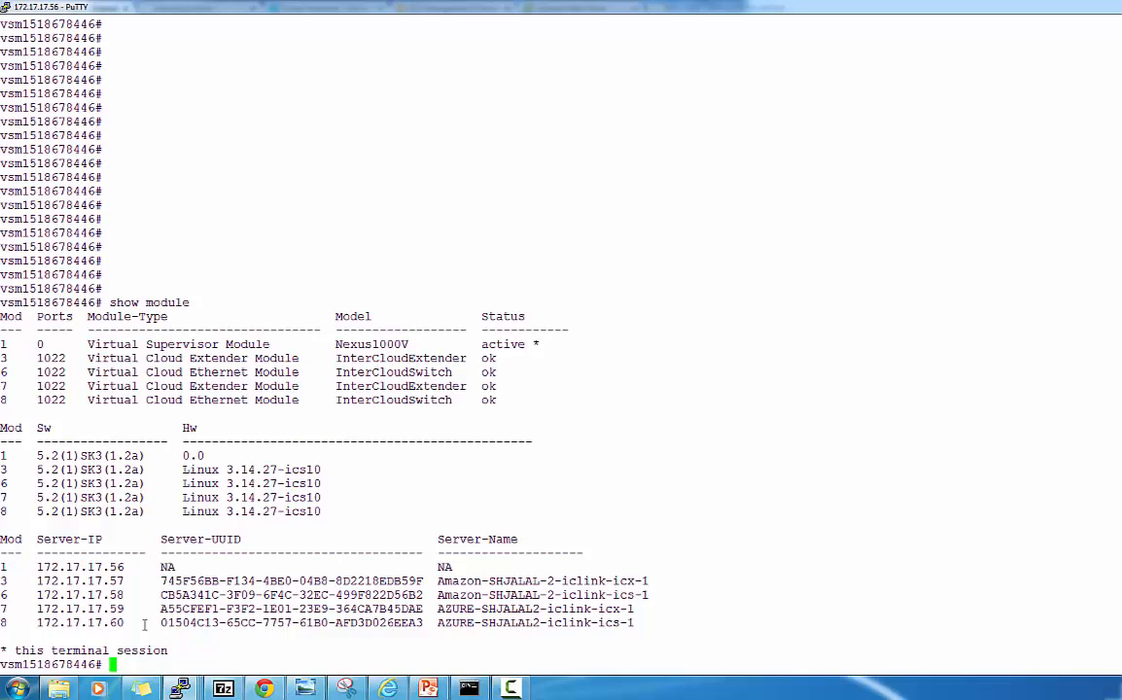
Show the port-profile details for web and then APP.
type("show port-p")
key("Tab")
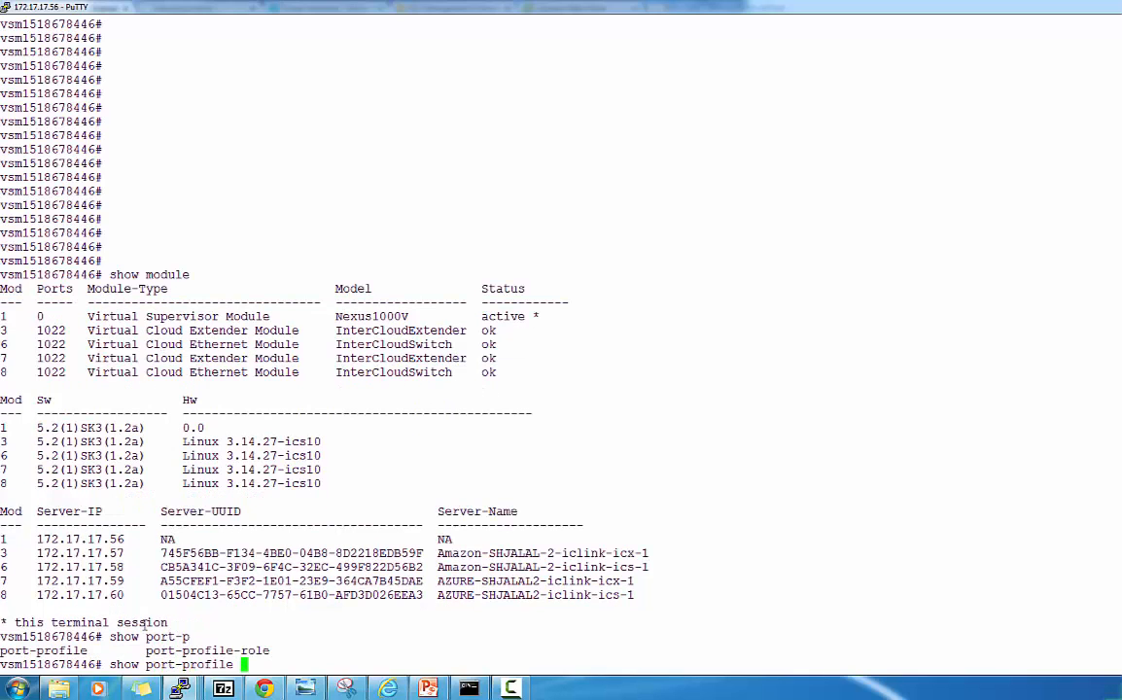
type("name web")
key("Return")
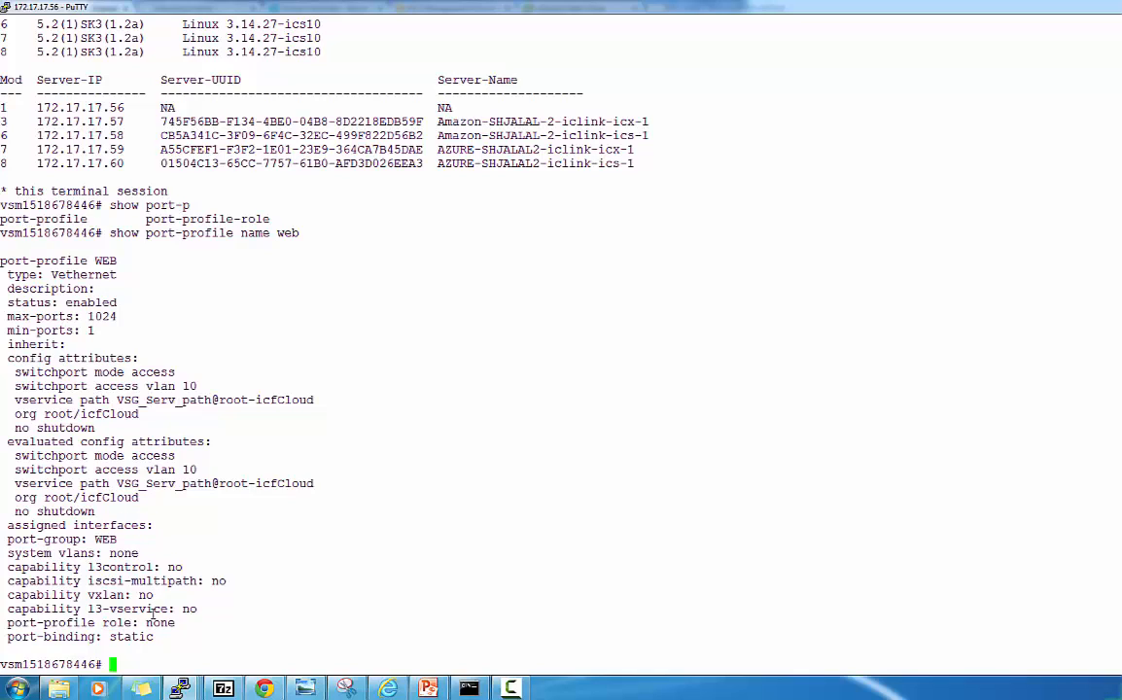
key("Up")
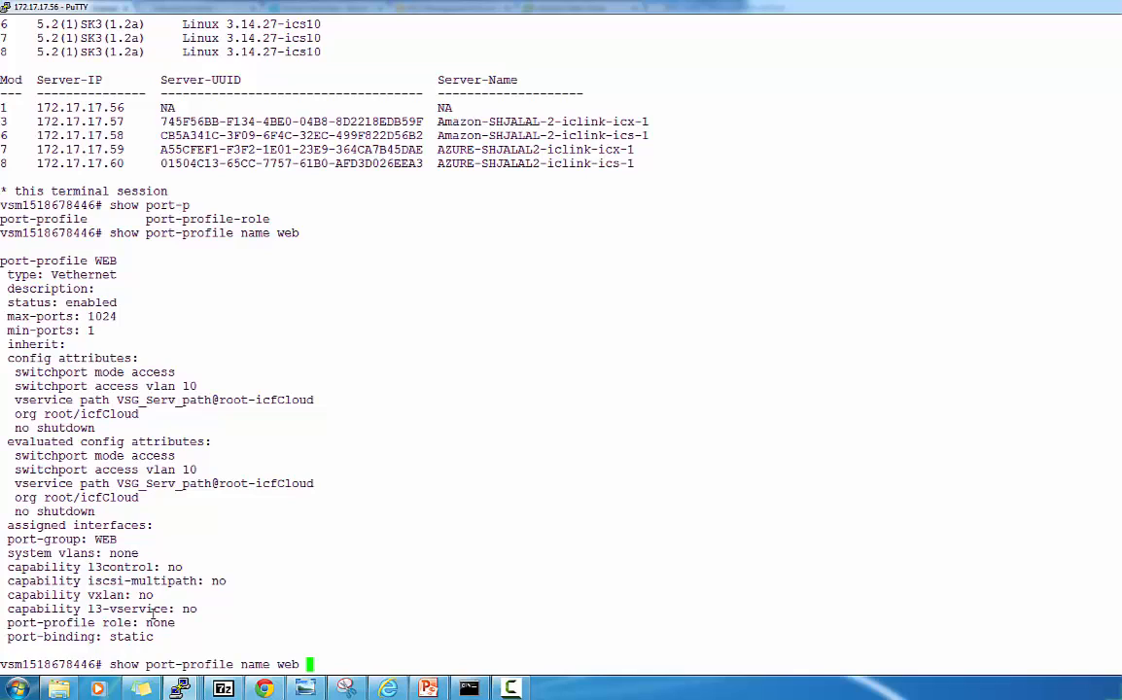
key("BackSpace")
key("BackSpace")
key("BackSpace")
key("BackSpace")
type("APP")
key("Return")
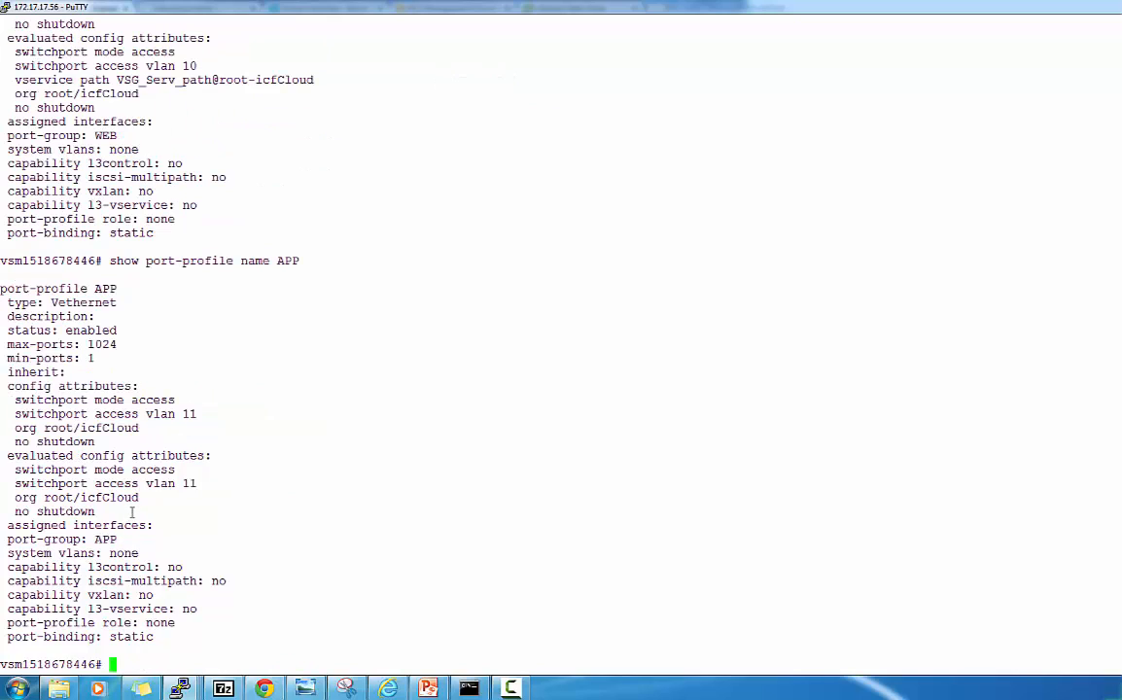
Mark the APP port-group output lines, then return to Intercloud Fabric in Chrome.
left_click_drag(131, 537, 44, 512)
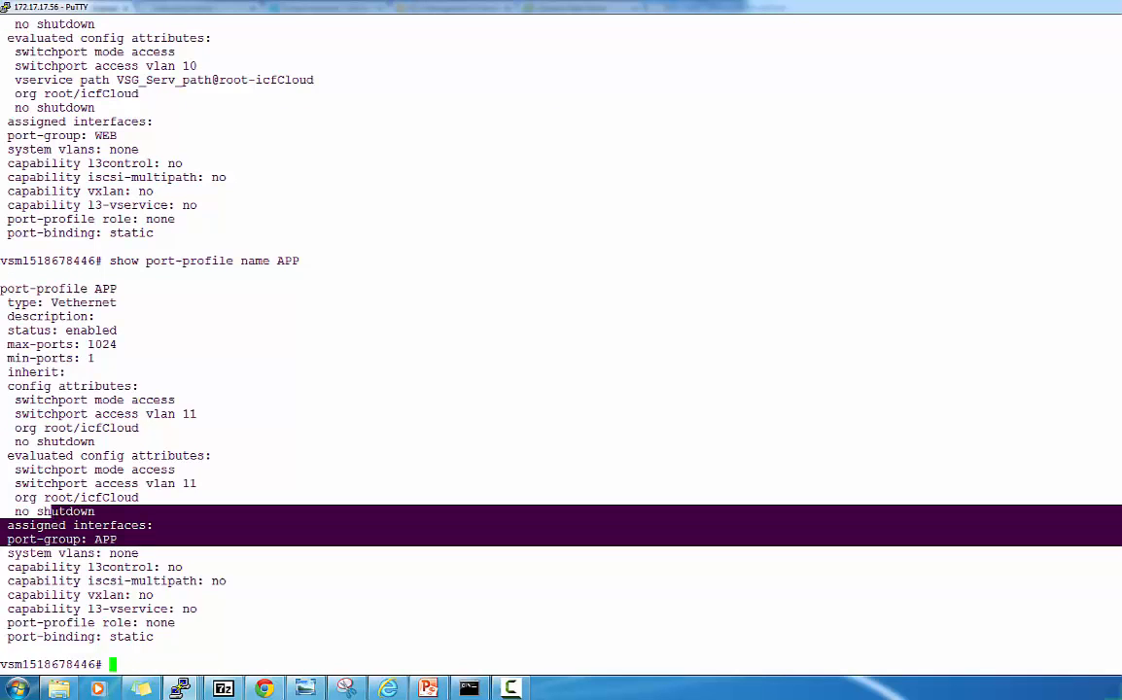
left_click(157, 576)
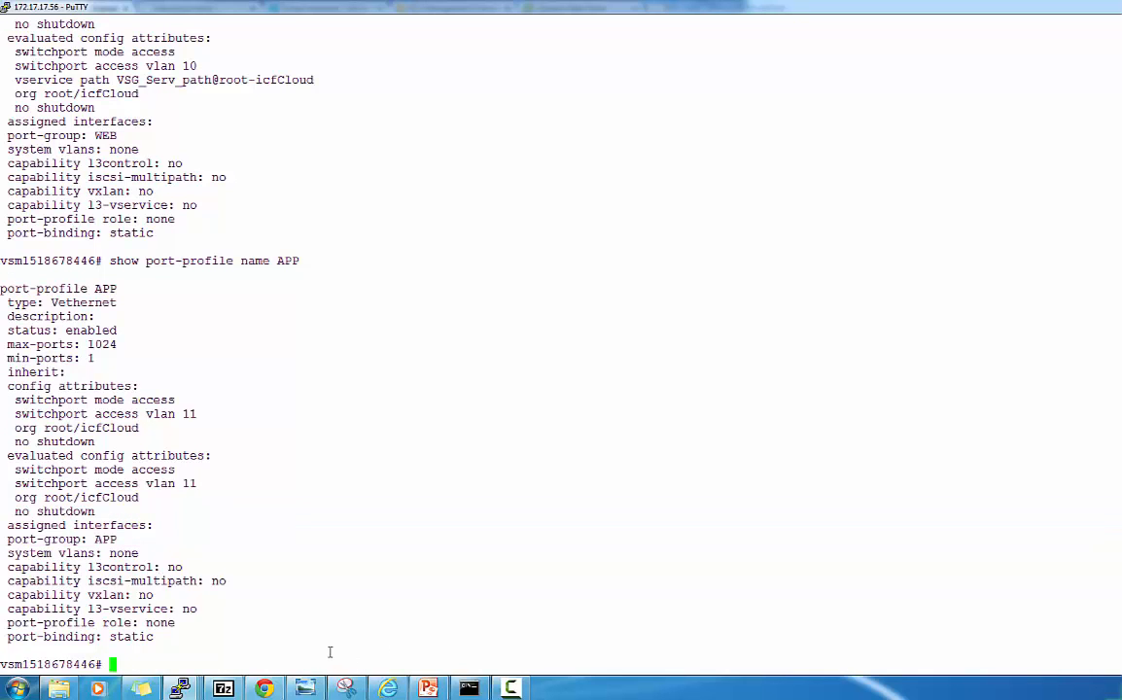
left_click(264, 689)
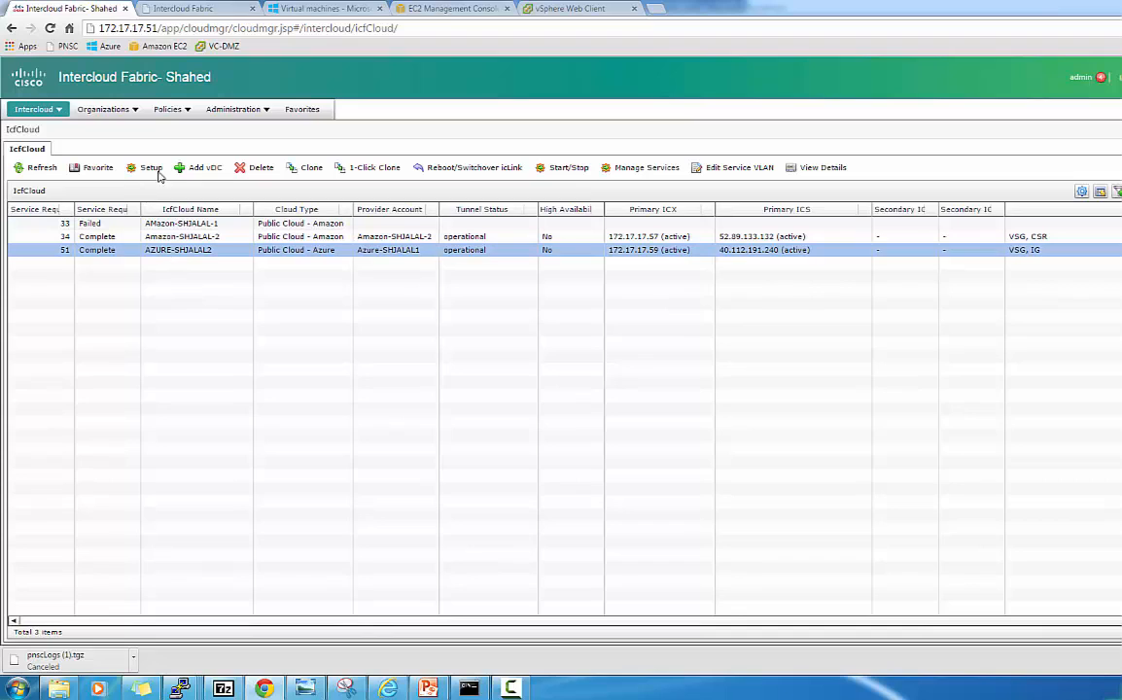
Open the System Policy list and inspect the AZURE Sys Pol mgmt and WEB policies.
left_click(185, 112)
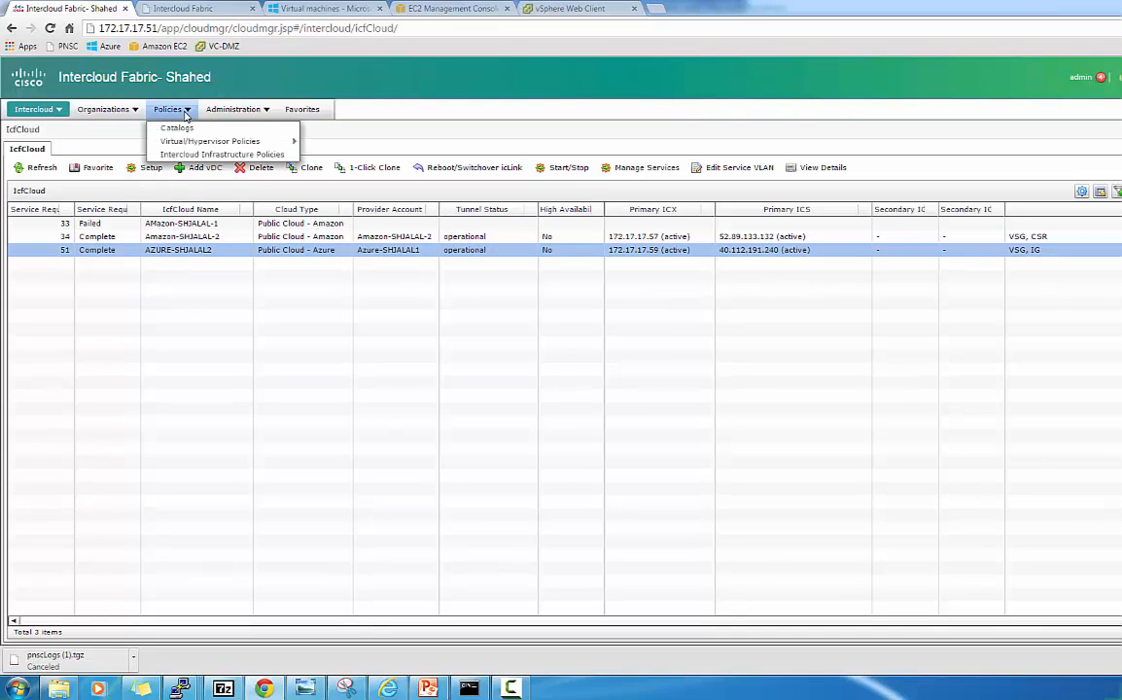
mouse_move(191, 146)
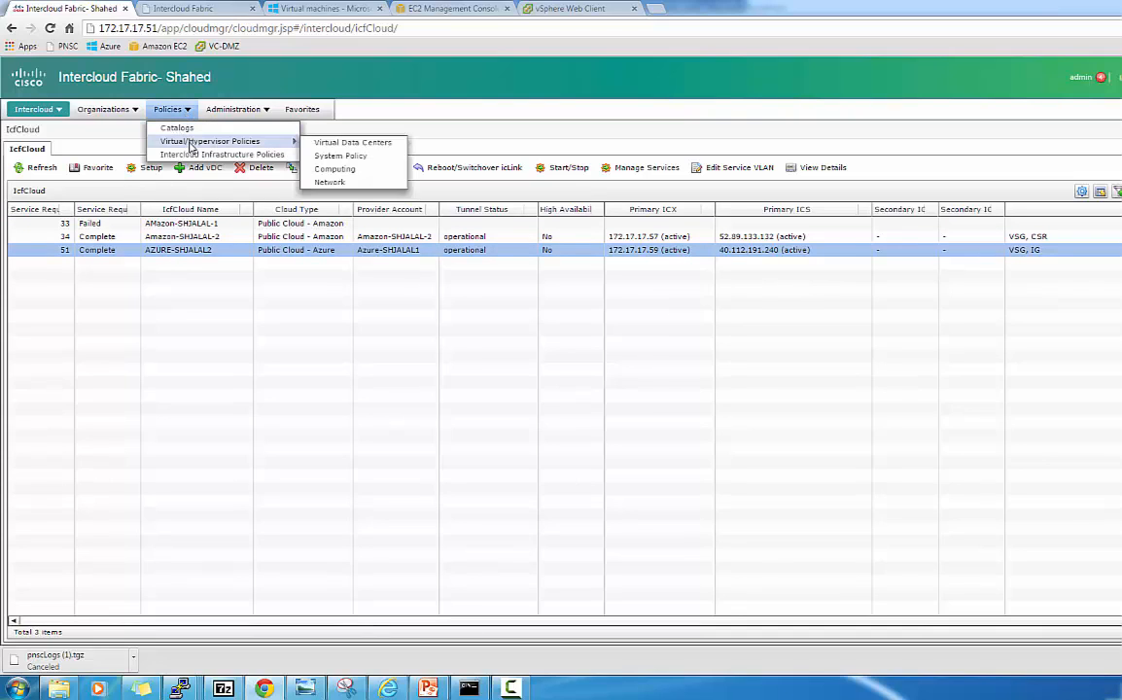
left_click(341, 158)
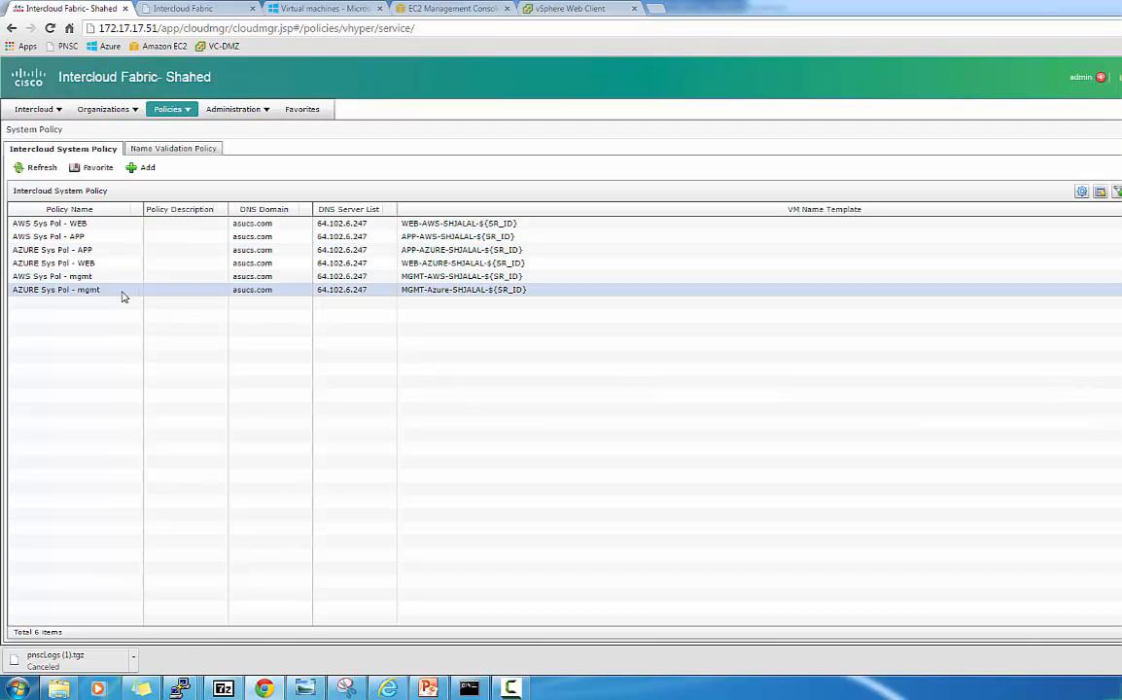
left_click(71, 291)
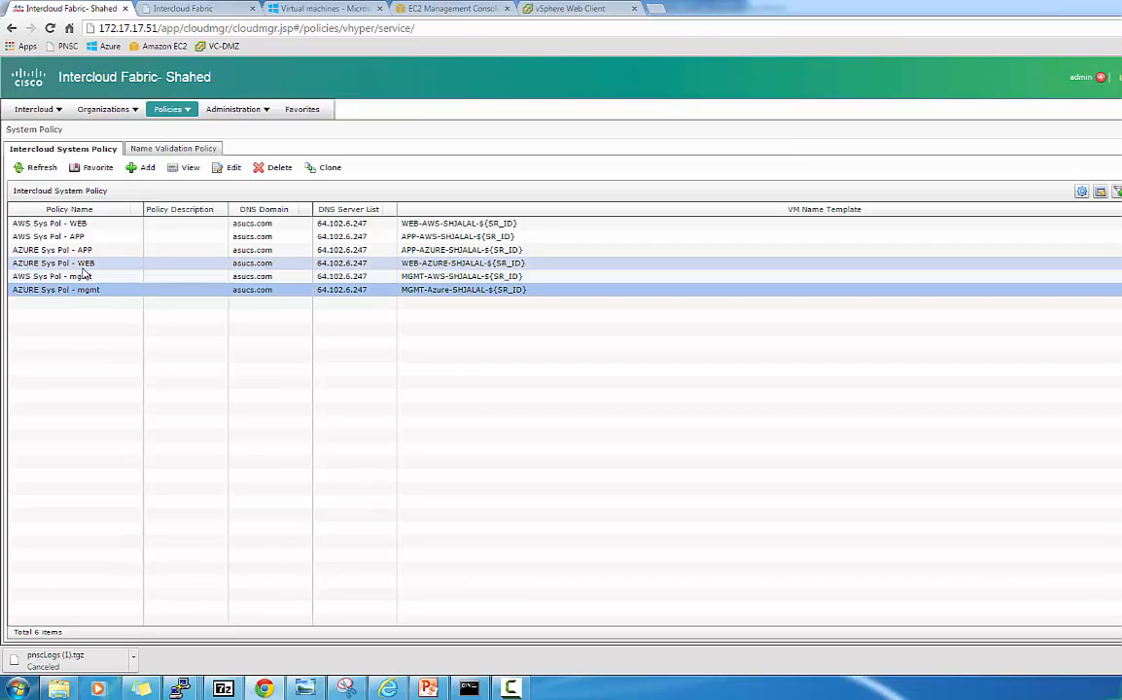
left_click(84, 265)
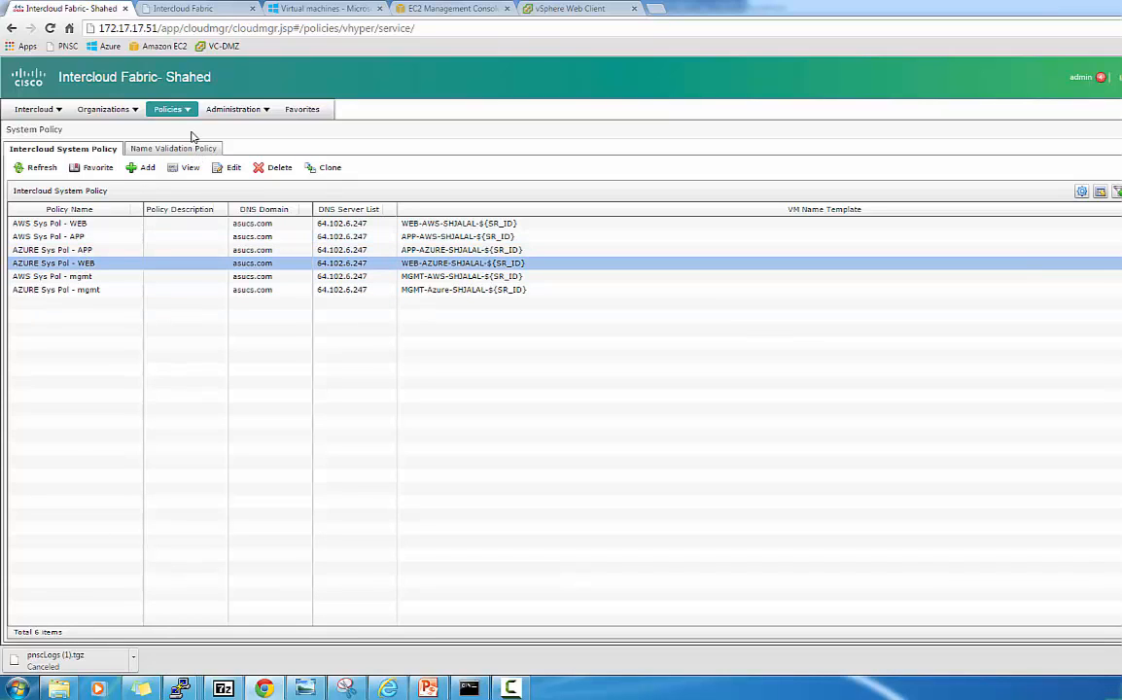
left_click(192, 115)
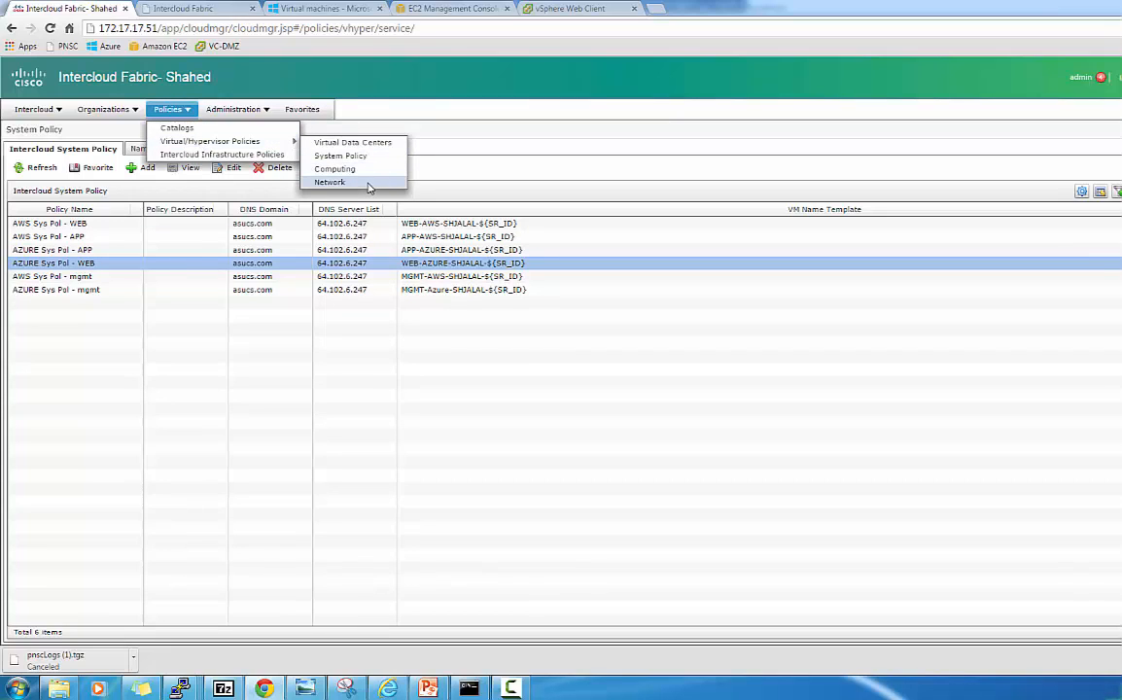
Open the Network policy list and select the MGMT Net Pol -AWS policy.
left_click(370, 185)
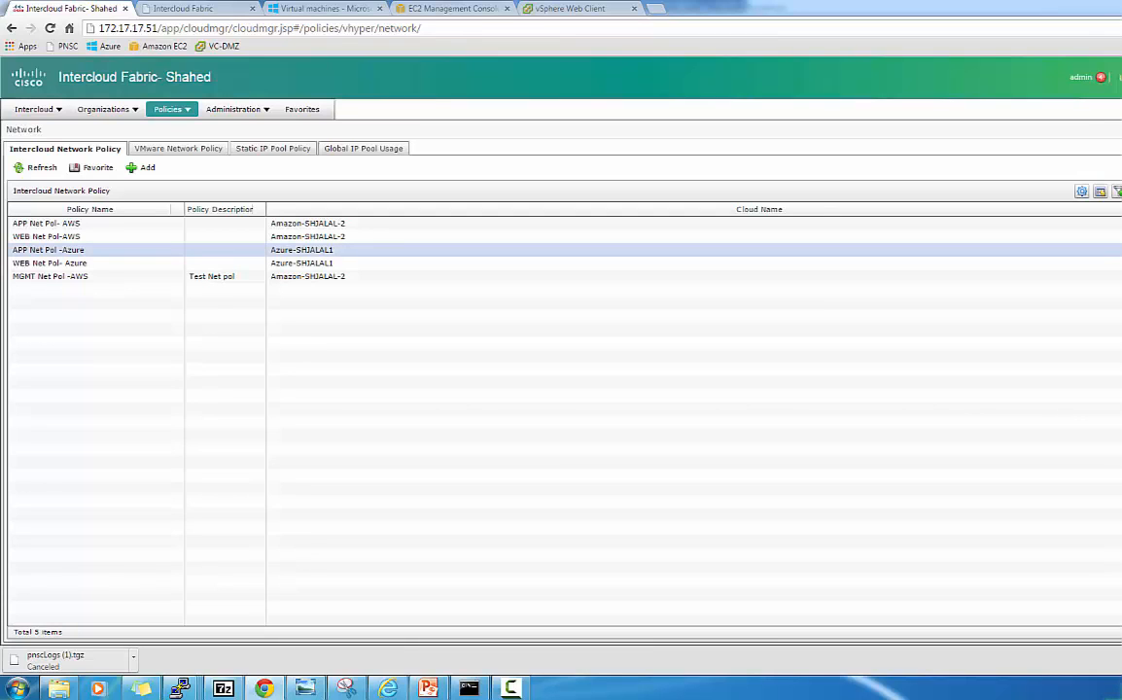
left_click(268, 279)
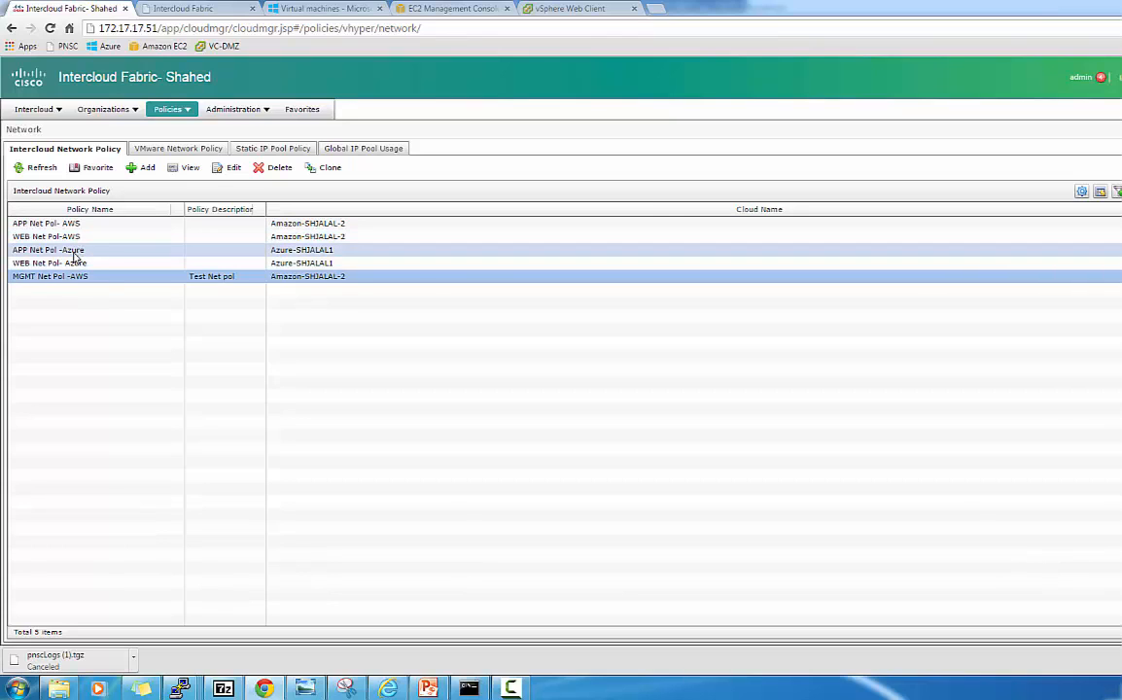
left_click(190, 111)
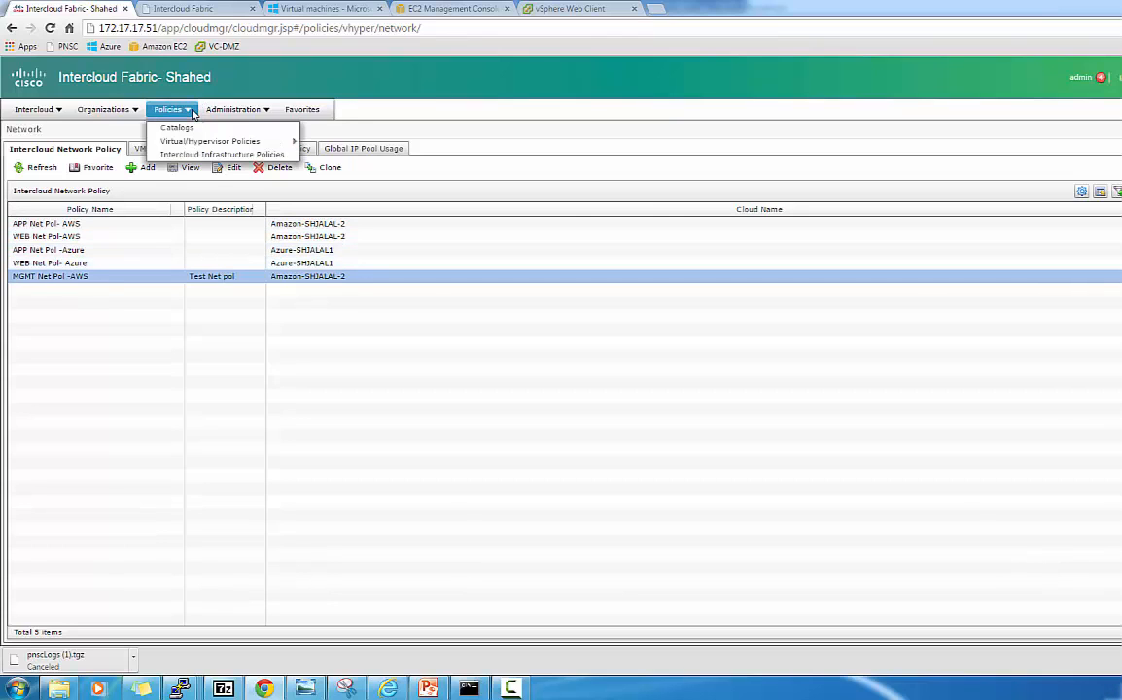
mouse_move(263, 141)
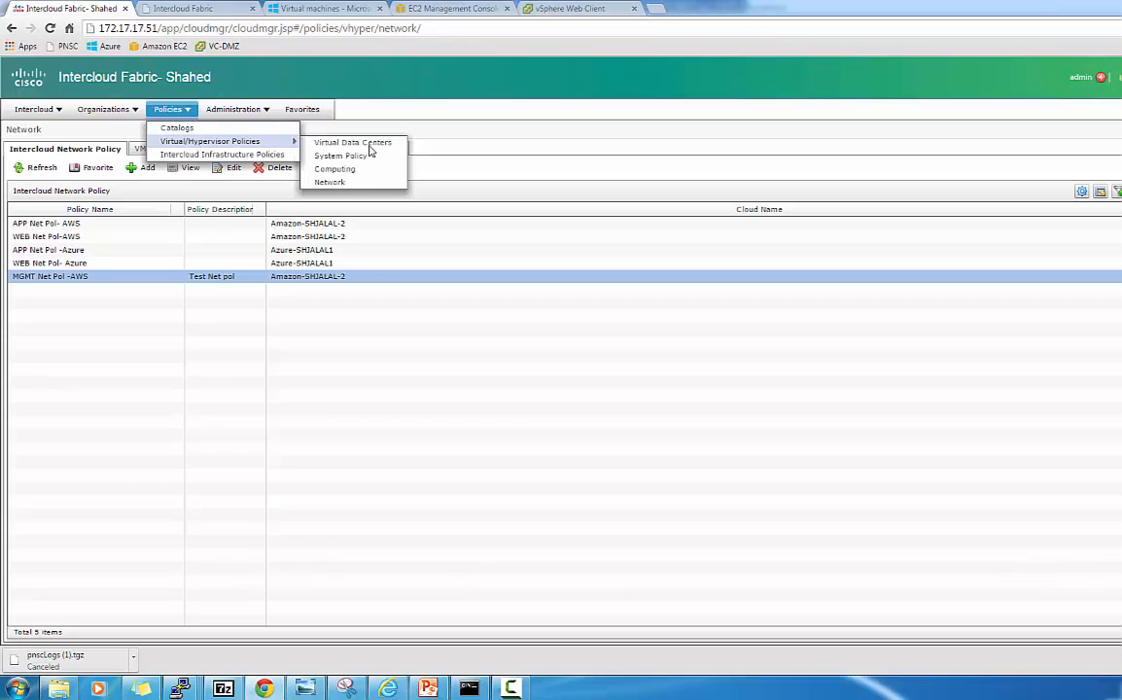
On the Catalogs page, add a new catalog of type Intercloud Fabric.
left_click(272, 132)
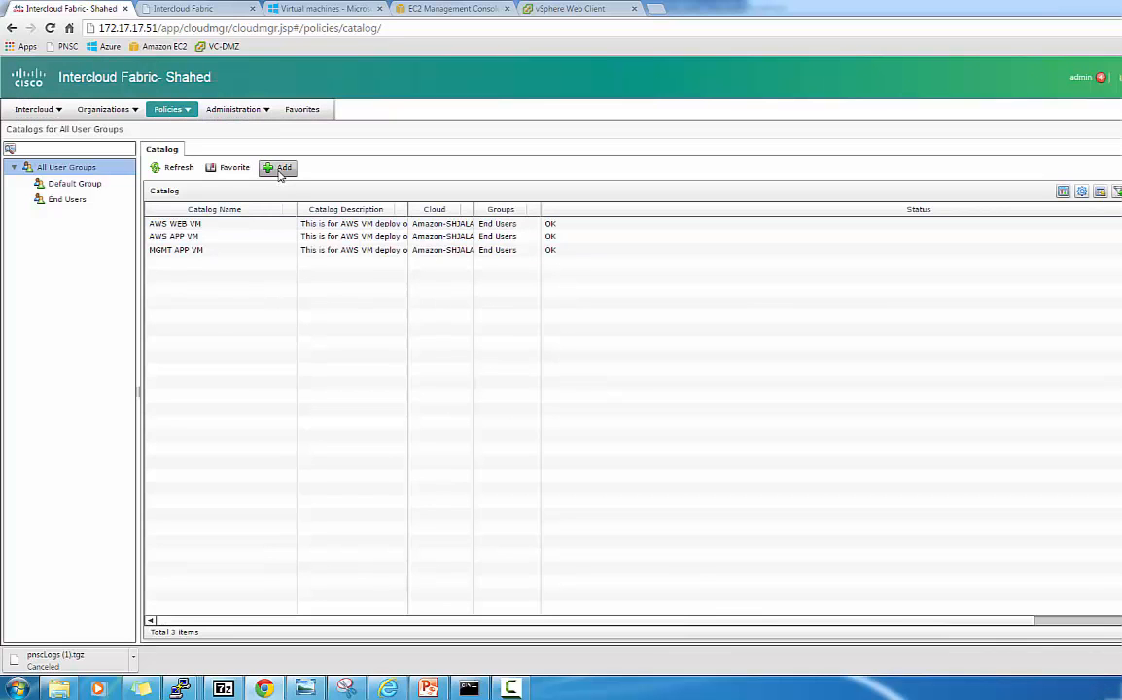
left_click(277, 169)
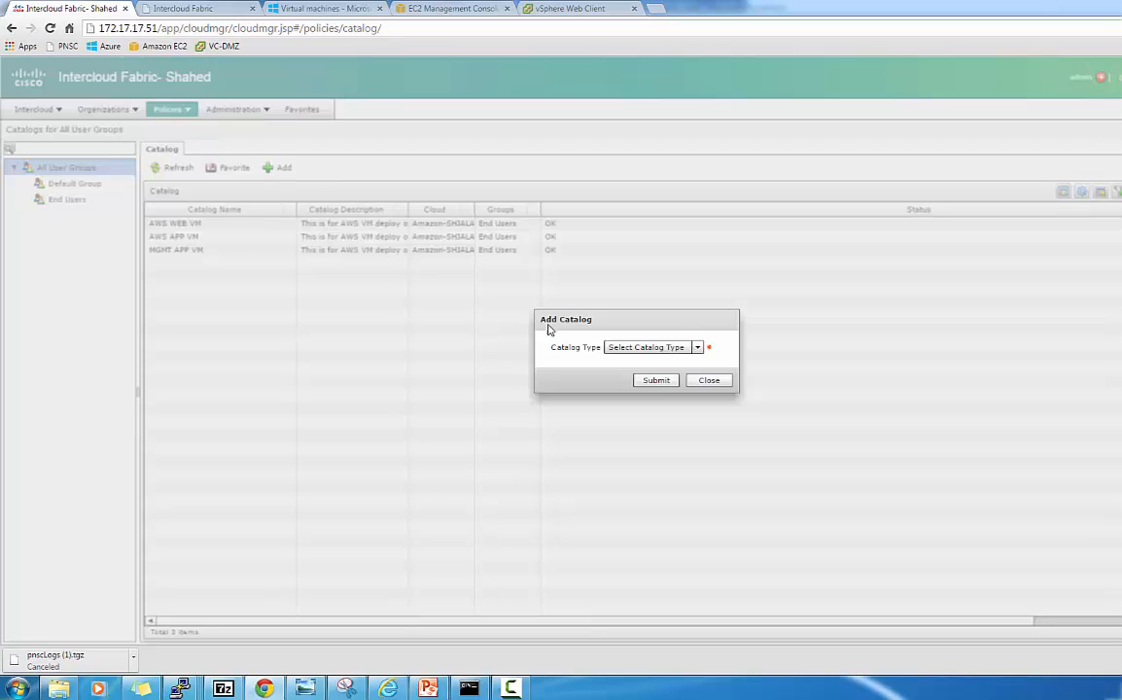
left_click(627, 348)
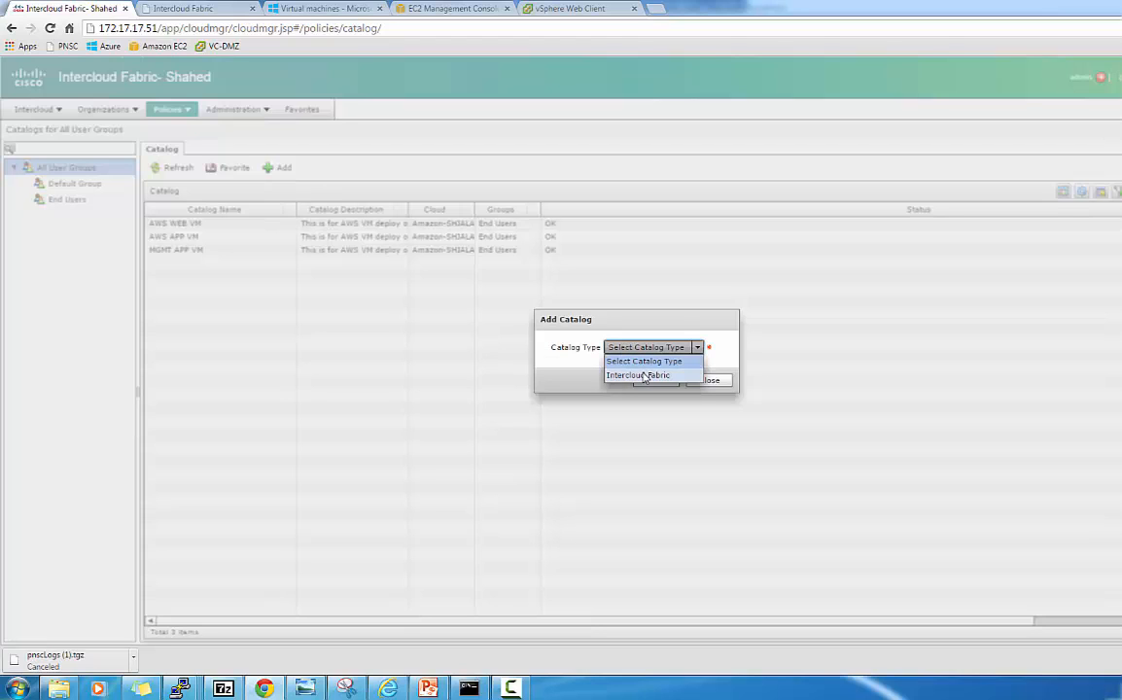
left_click(645, 375)
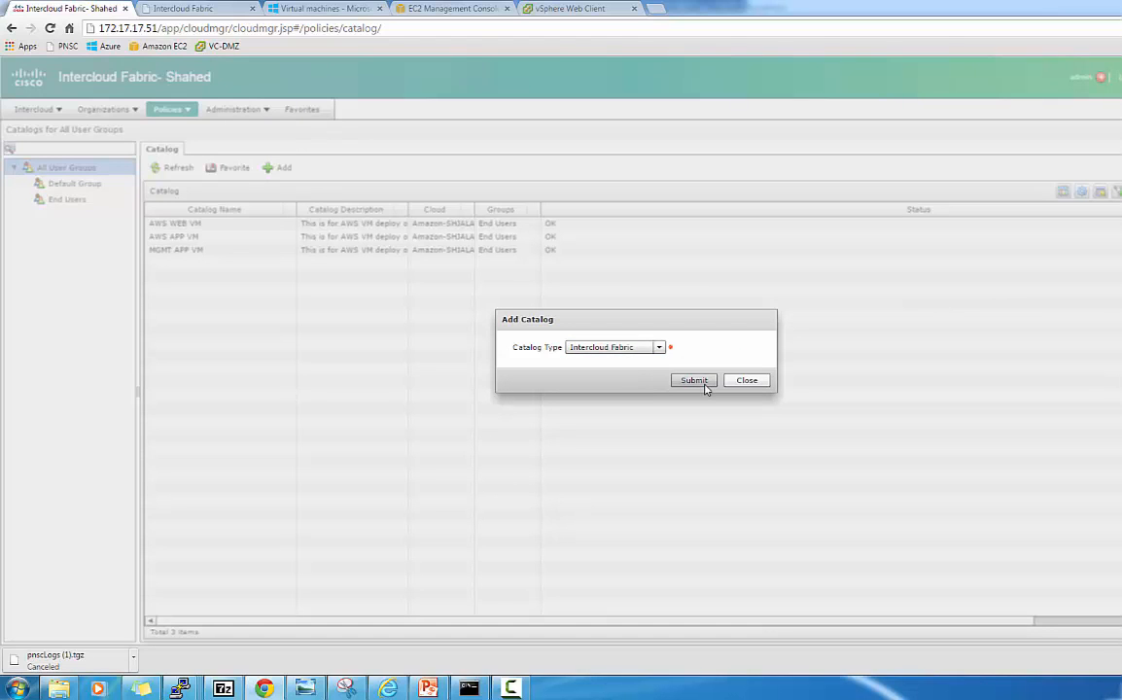
left_click(703, 385)
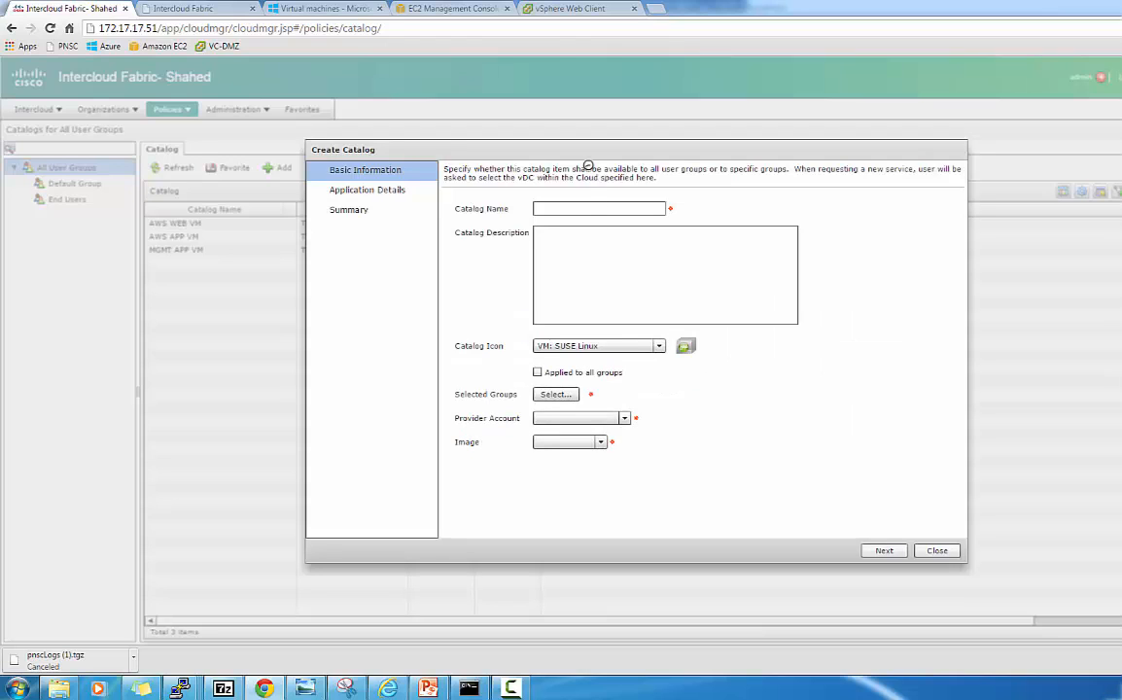
Name the catalog Azure Mgmt VM with icon Windows Image 2 for the End Users group.
left_click(576, 212)
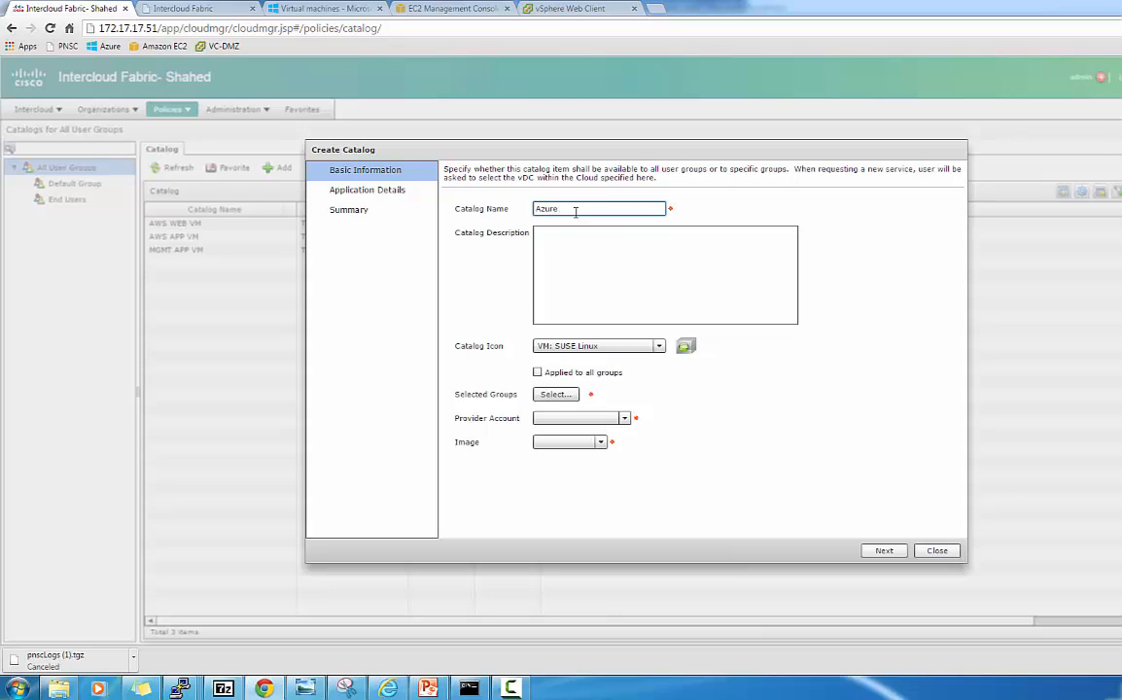
type("Azure Mgmt VM")
left_click(603, 346)
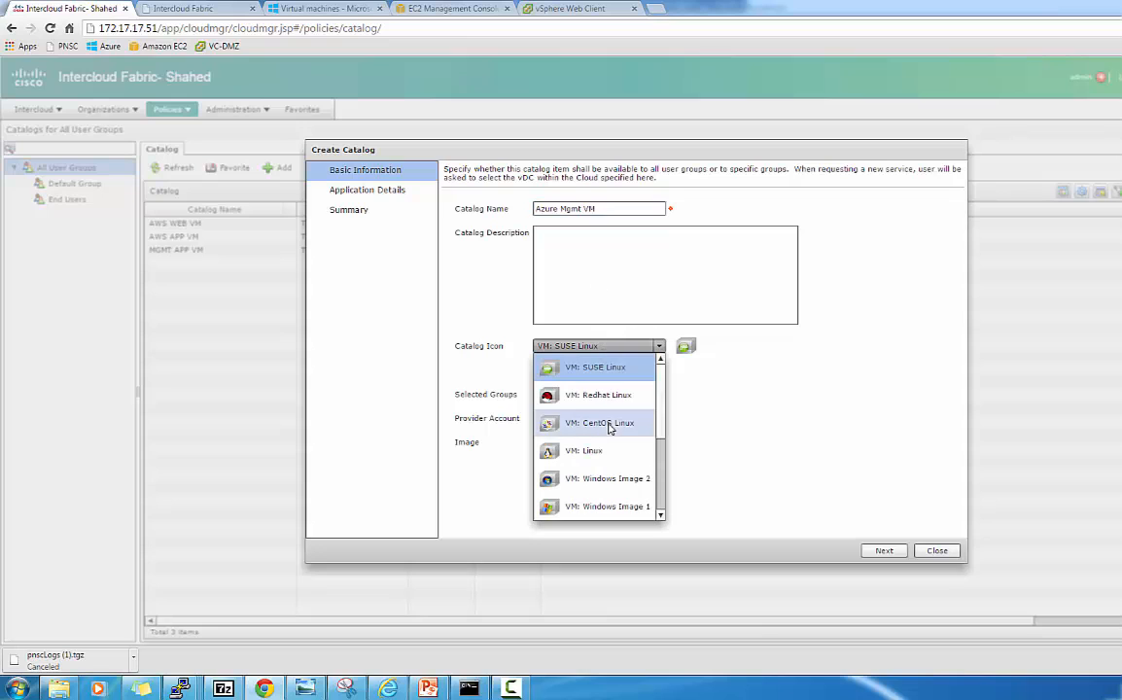
left_click(603, 478)
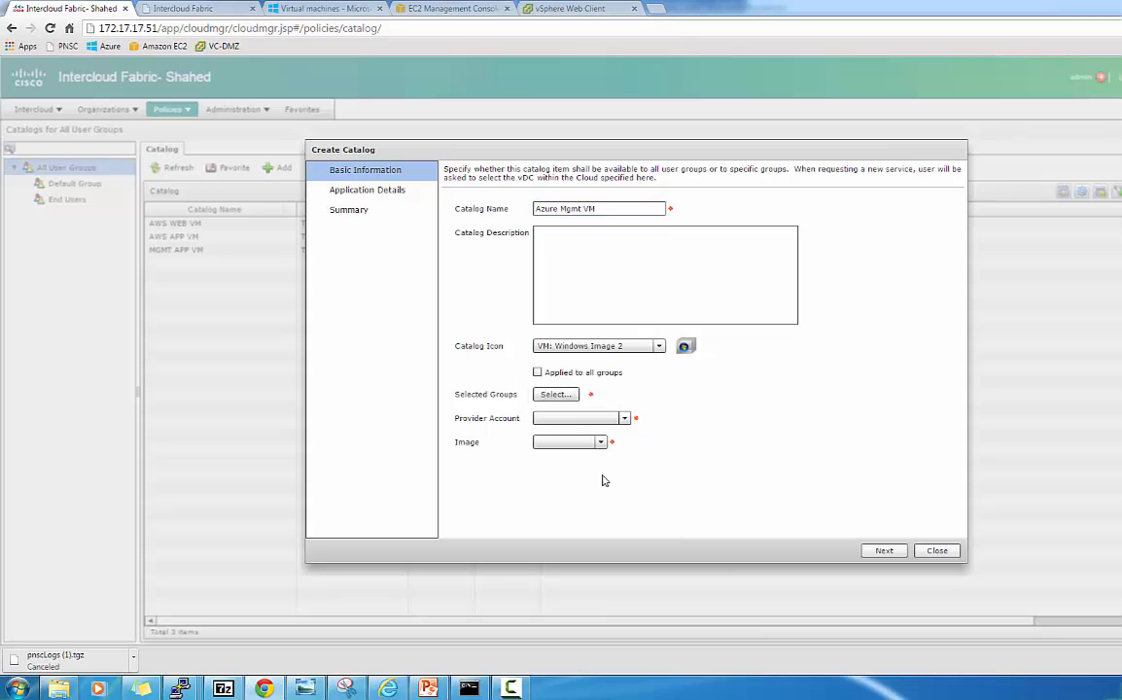
left_click(557, 395)
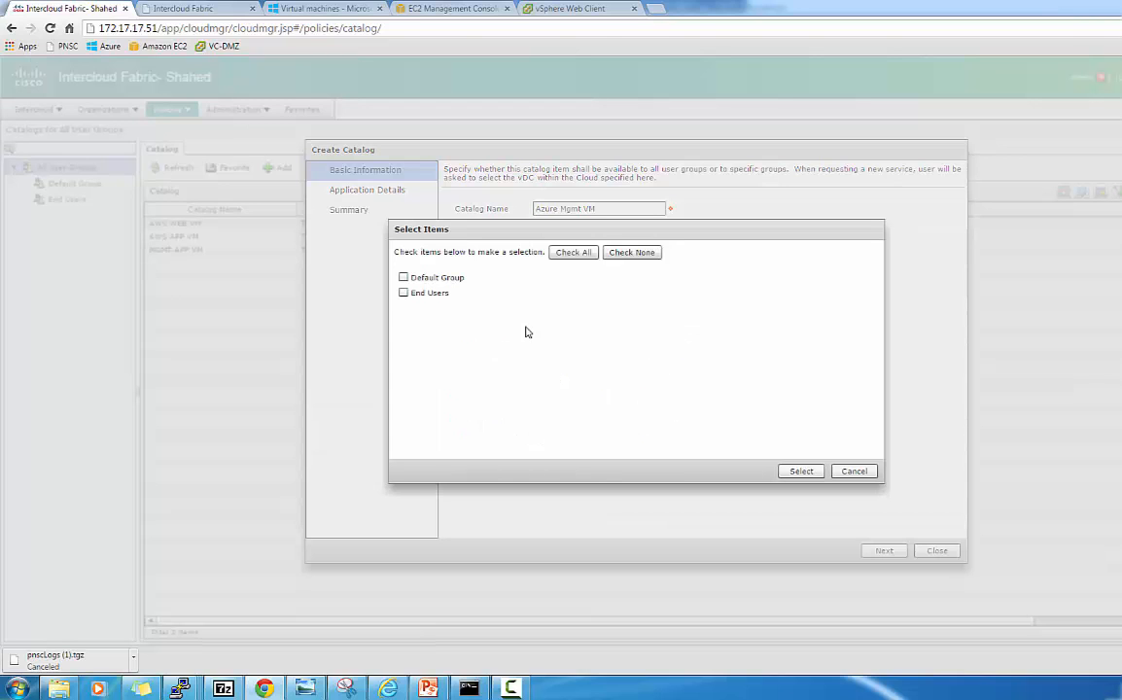
left_click(403, 294)
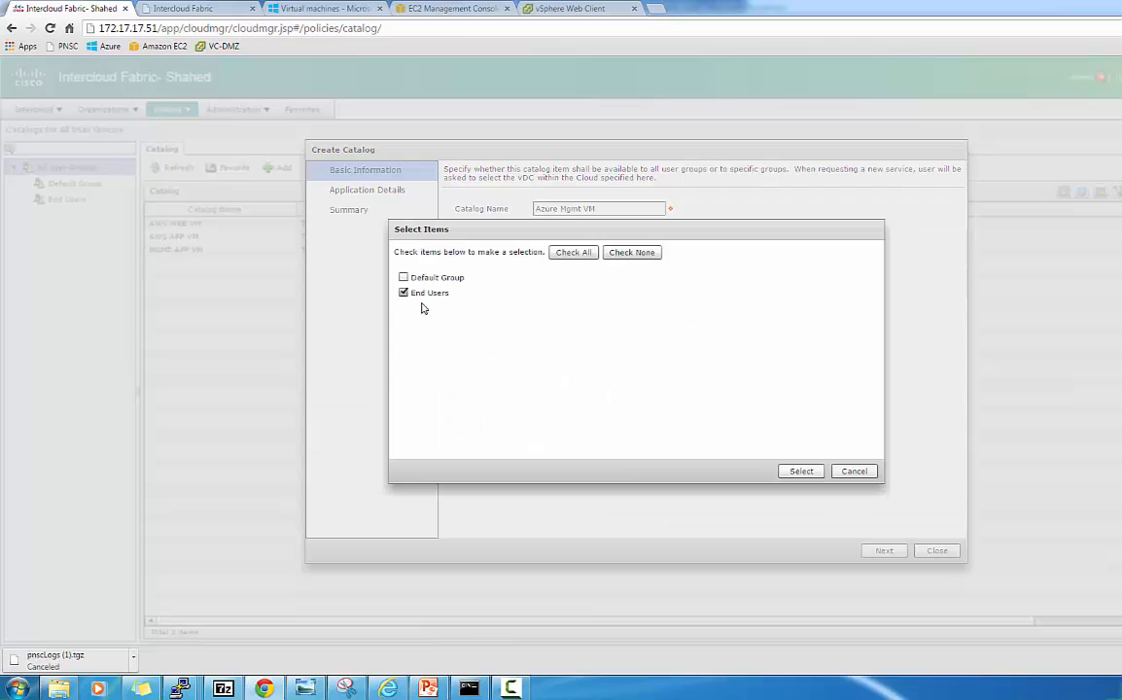
left_click(815, 473)
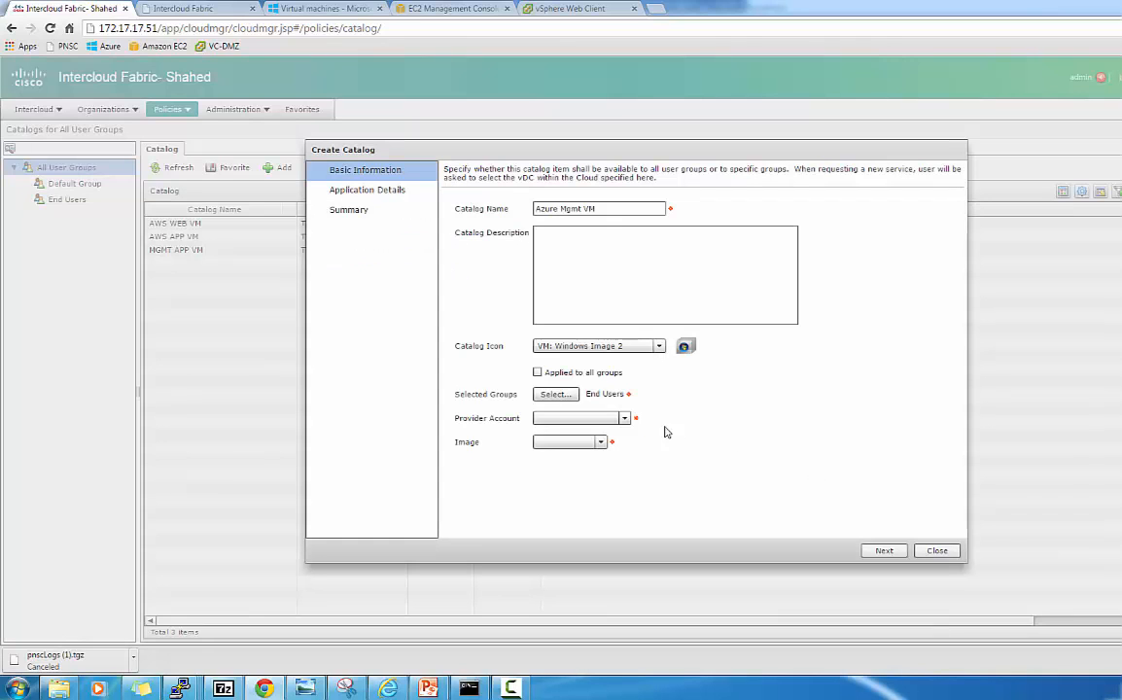
Set provider account Azure-SHJALAL1 and image WIN2K8-TEMP-SHJALAL.
left_click(625, 421)
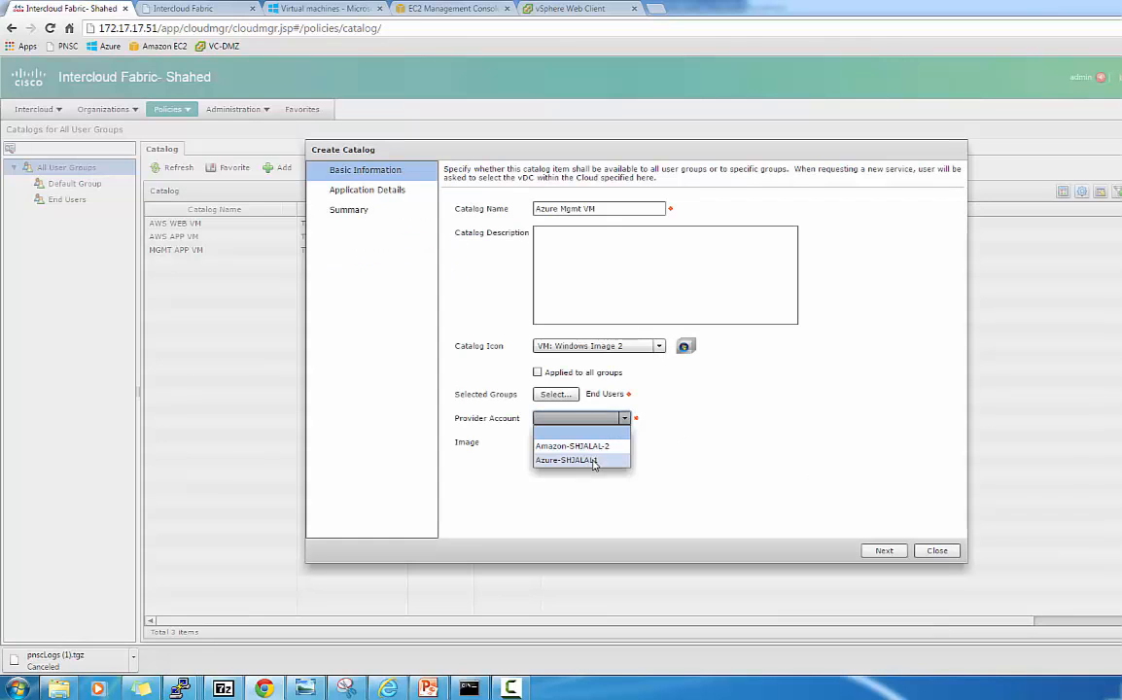
left_click(593, 459)
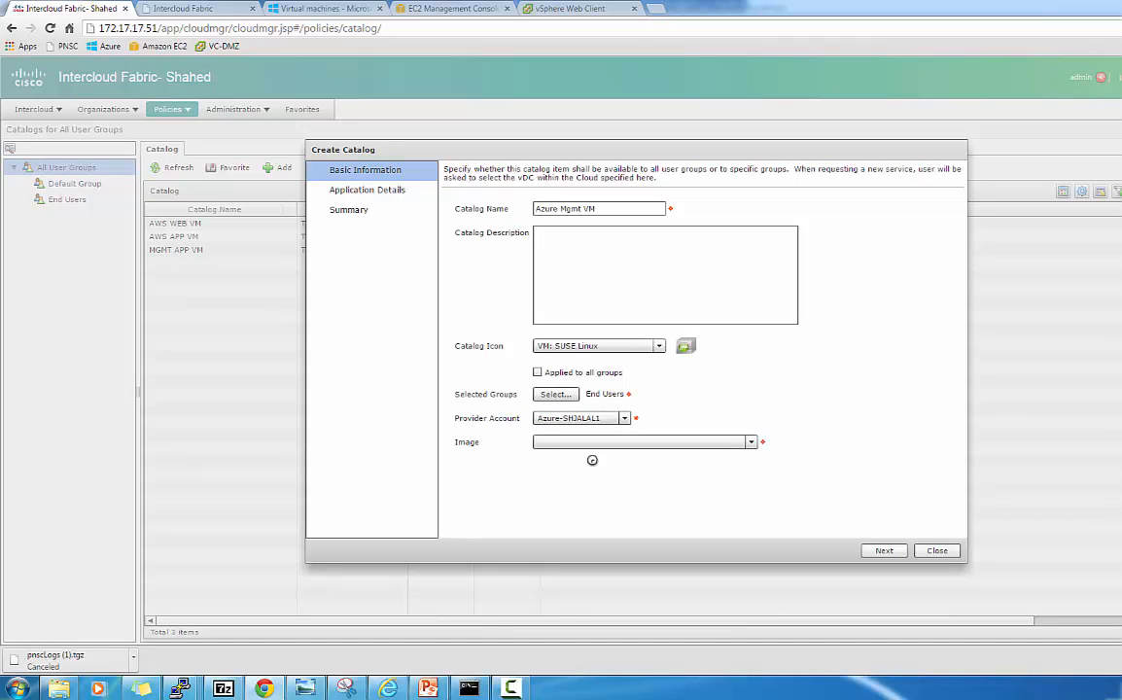
left_click(642, 445)
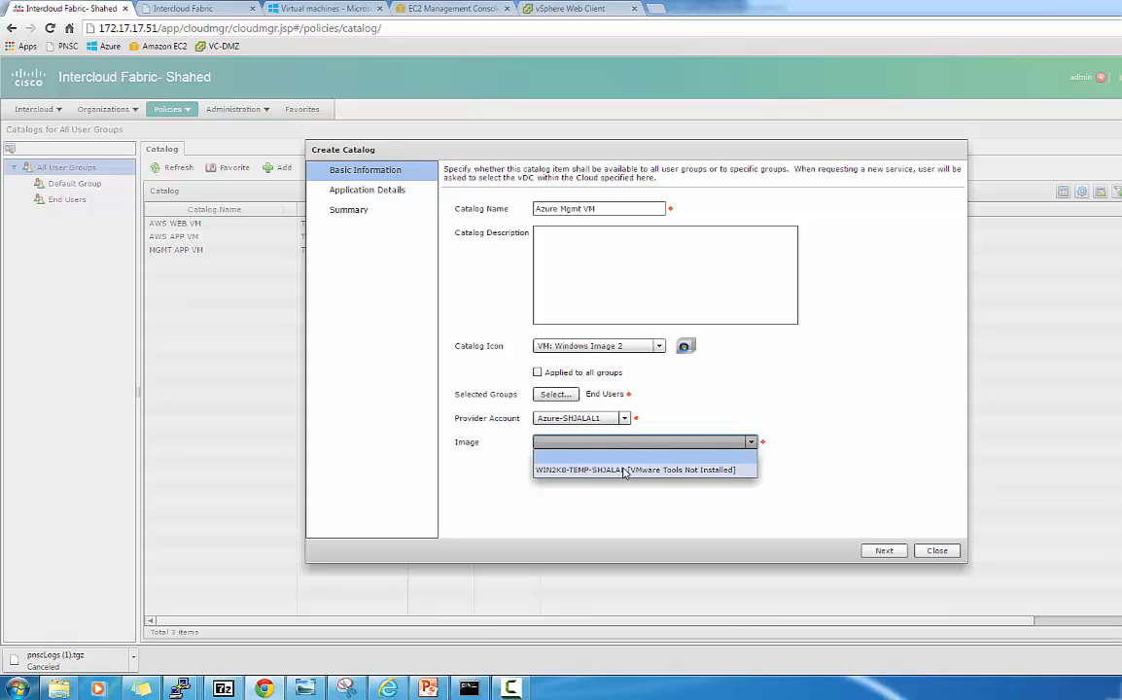
left_click(625, 471)
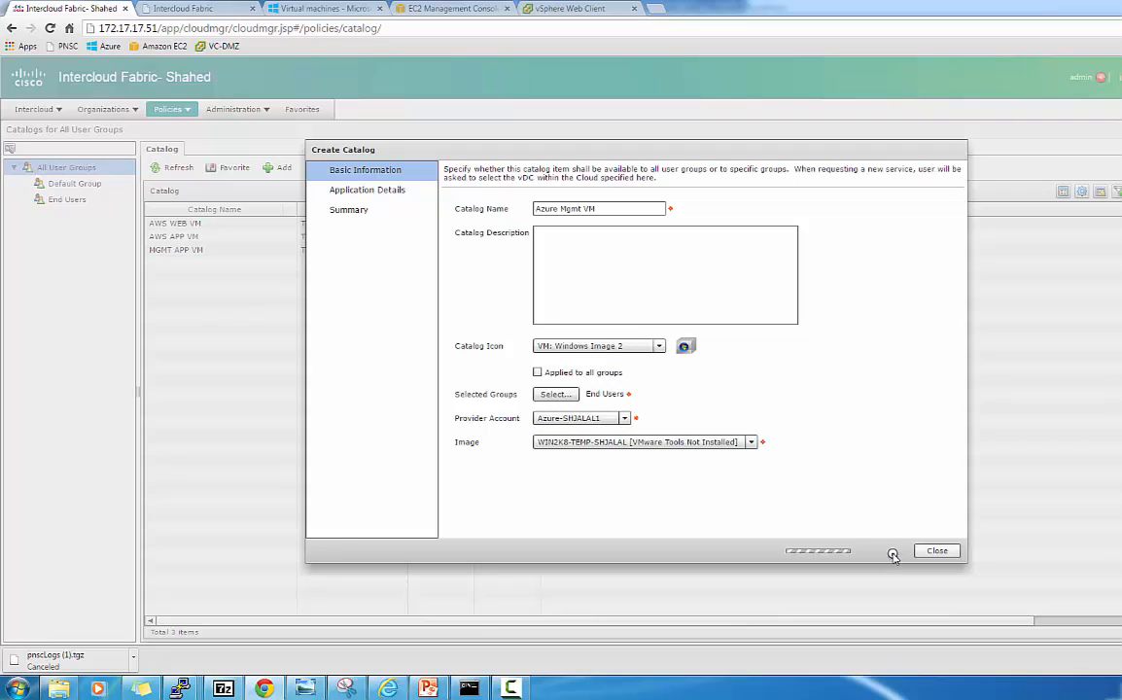
left_click(890, 556)
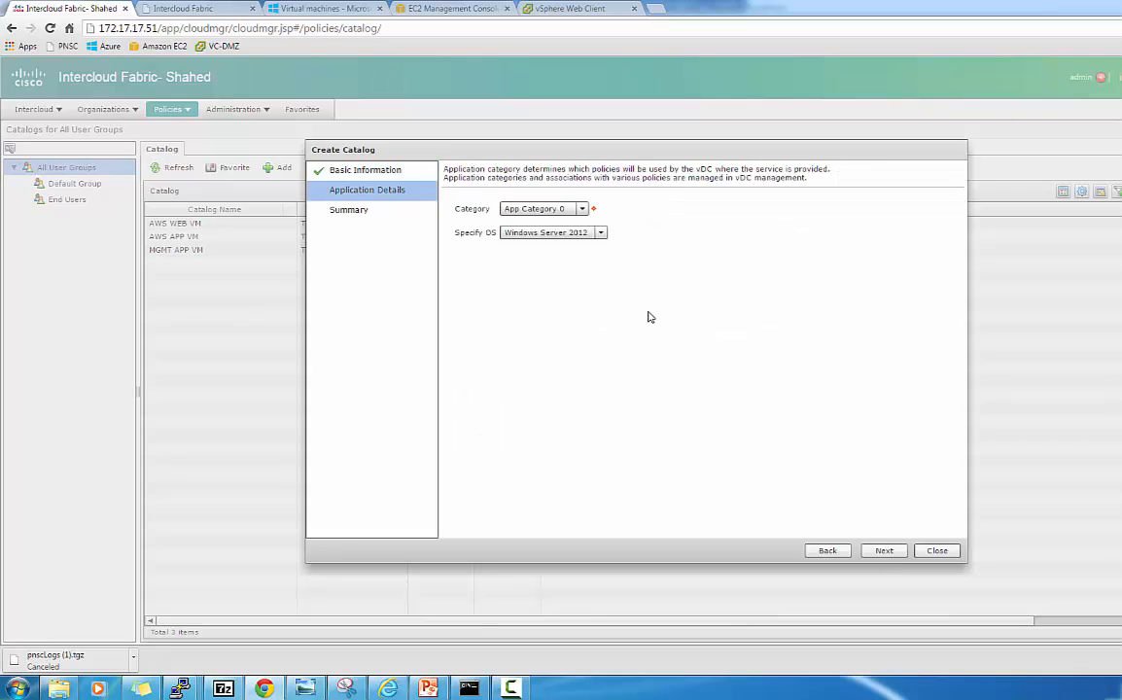
Set the OS to Windows Server 2008 and submit the catalog.
left_click(600, 232)
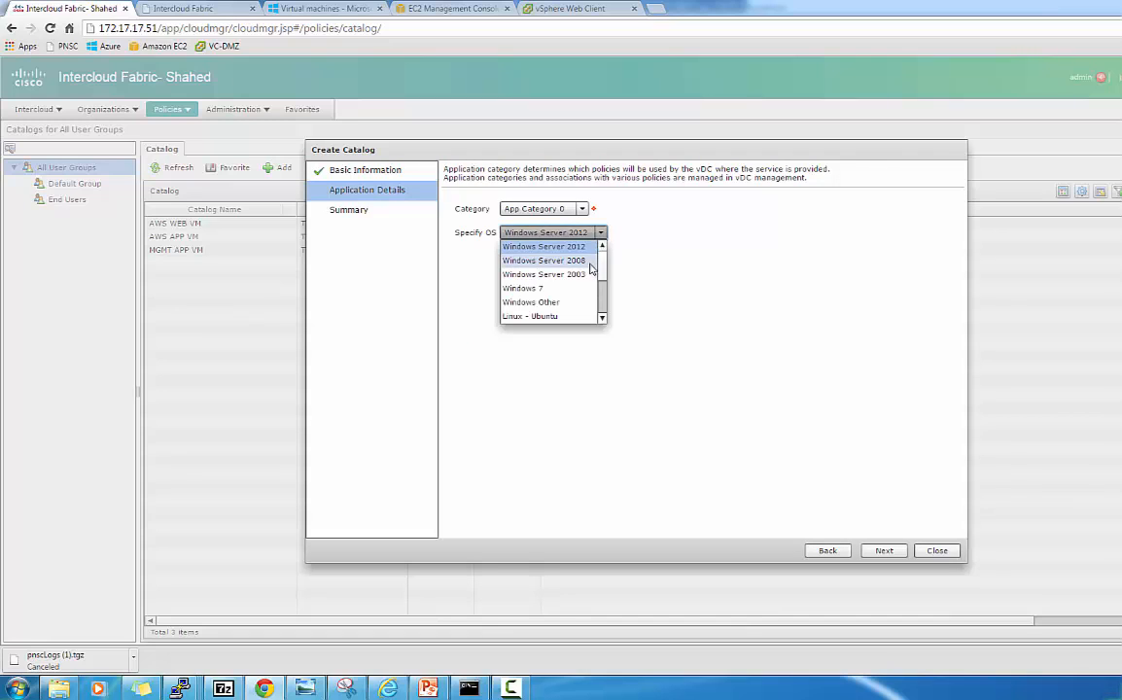
left_click(541, 261)
left_click(887, 553)
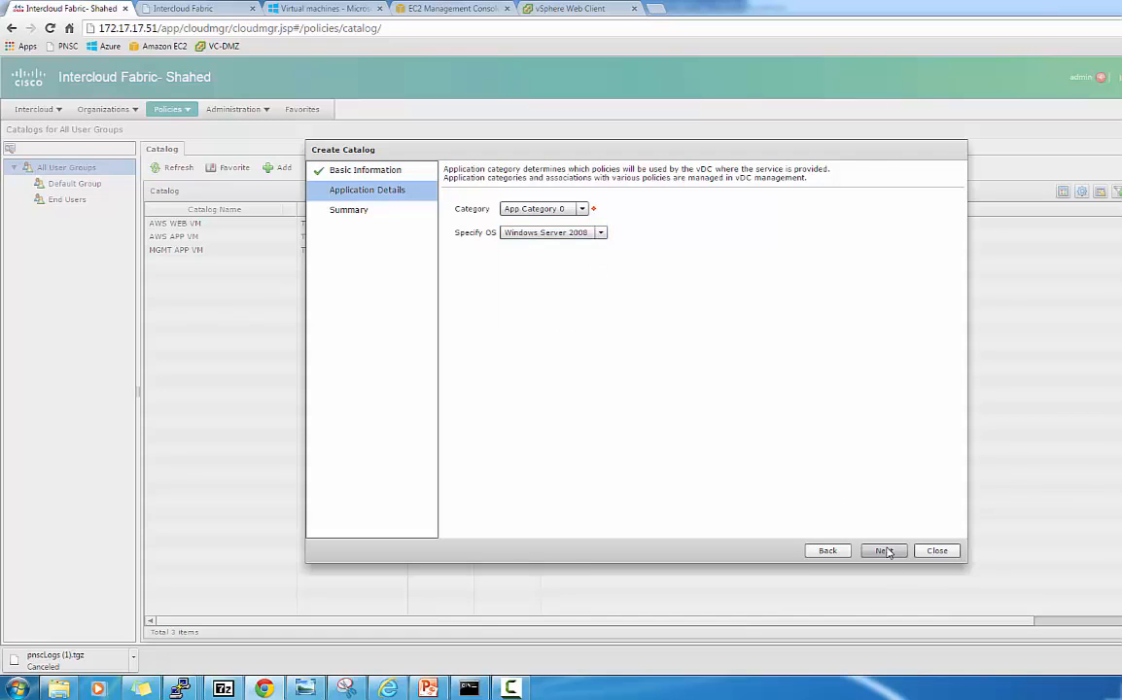
left_click(885, 551)
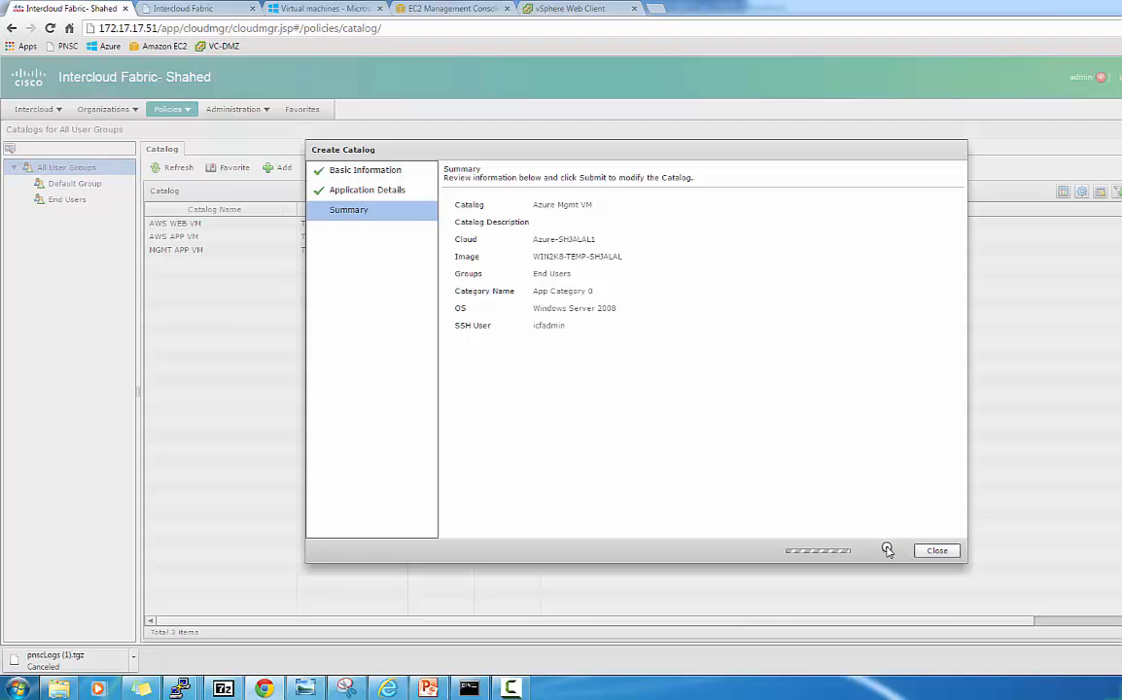
left_click(637, 366)
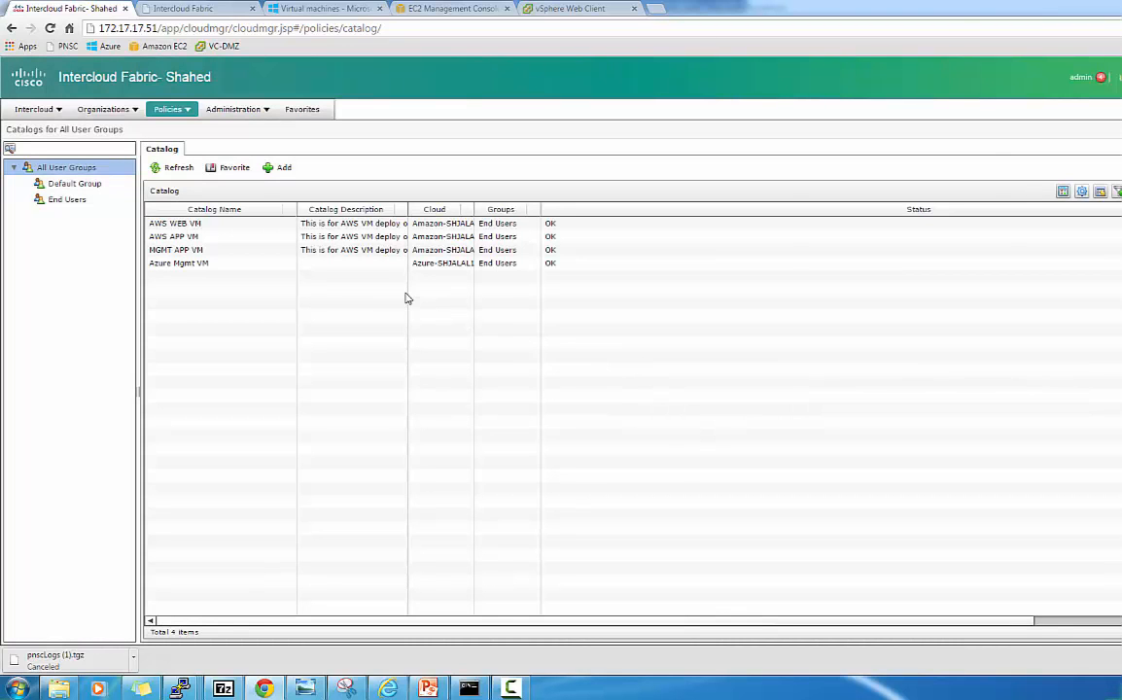
Select the Azure Mgmt VM catalog entry and clone it.
left_click(374, 267)
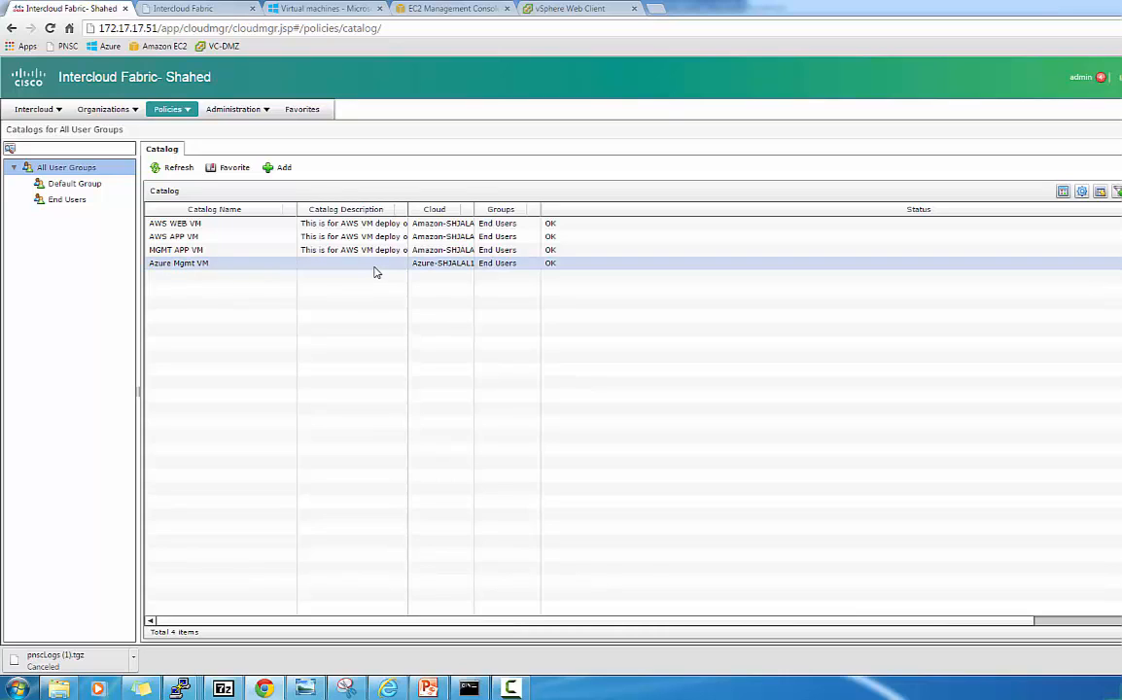
left_click(378, 273)
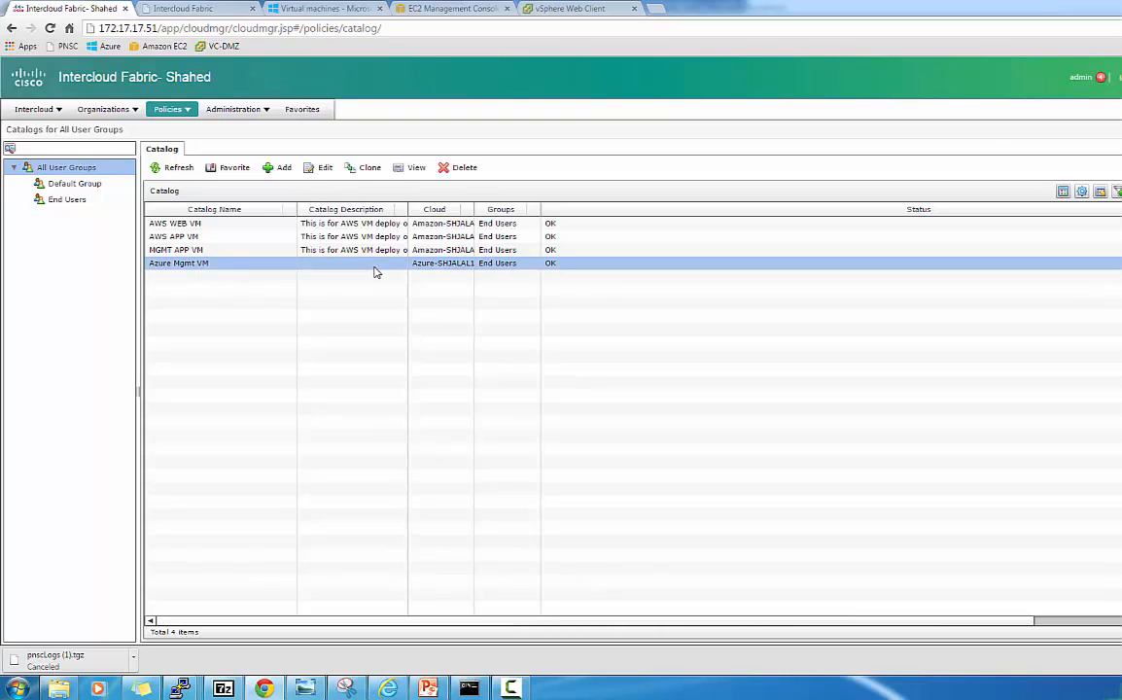
left_click(367, 170)
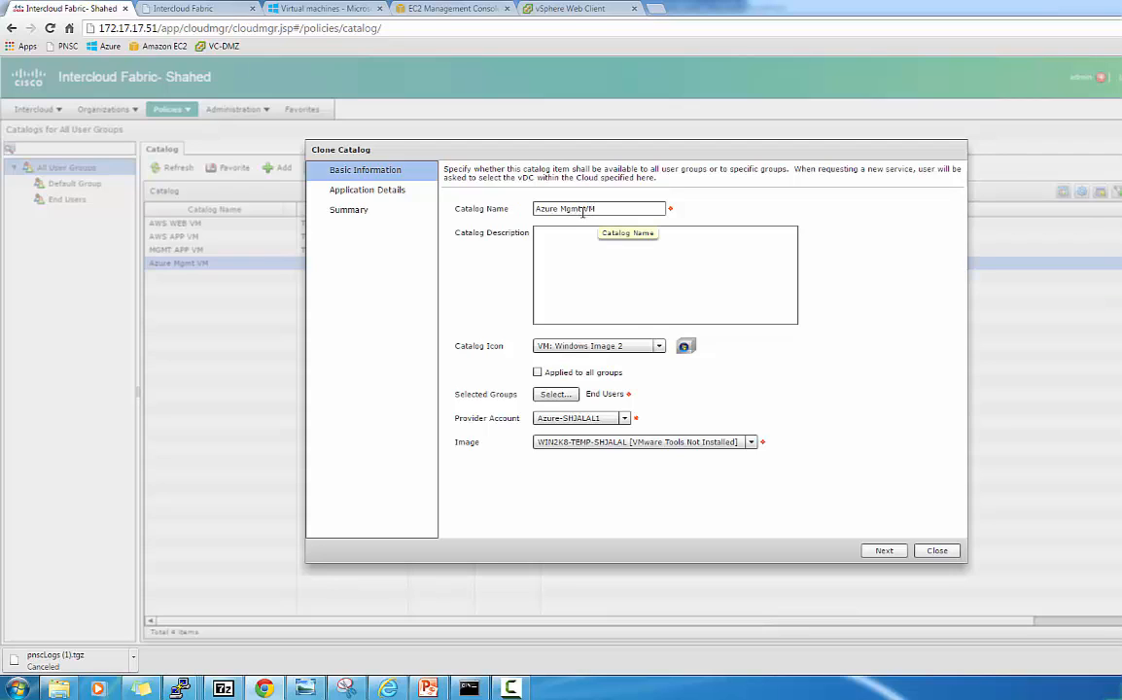
Rename the cloned catalog to Azure APP VM and submit it unchanged otherwise.
left_click(582, 210)
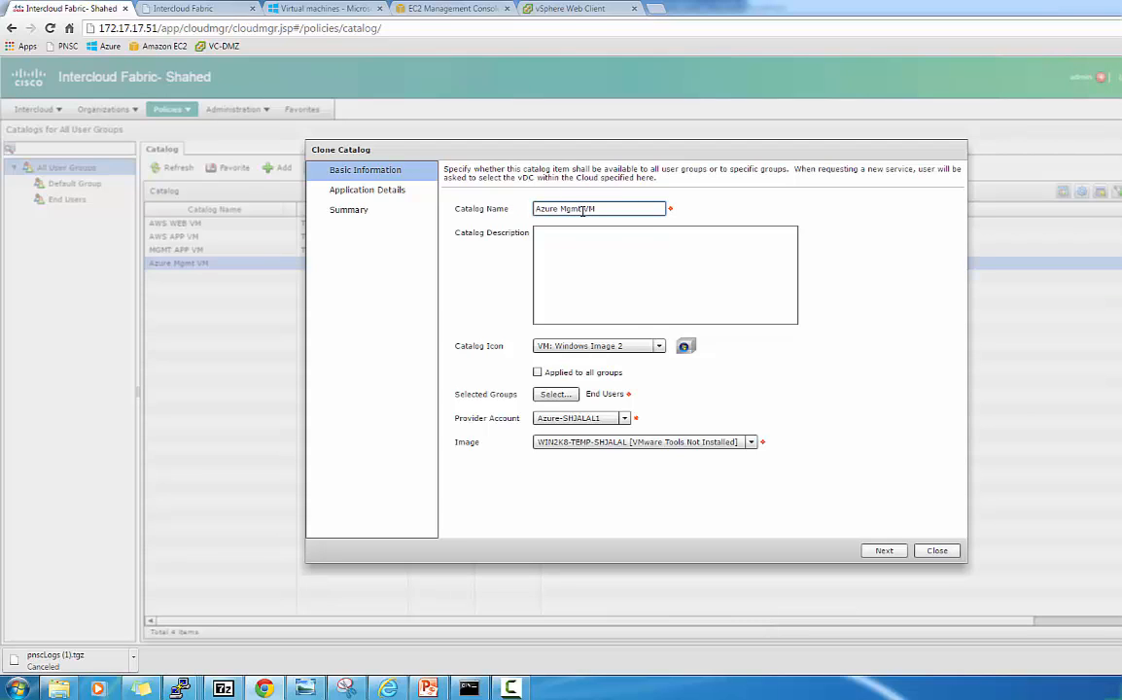
key("BackSpace")
key("BackSpace")
key("BackSpace")
key("BackSpace")
key("BackSpace")
left_click(887, 552)
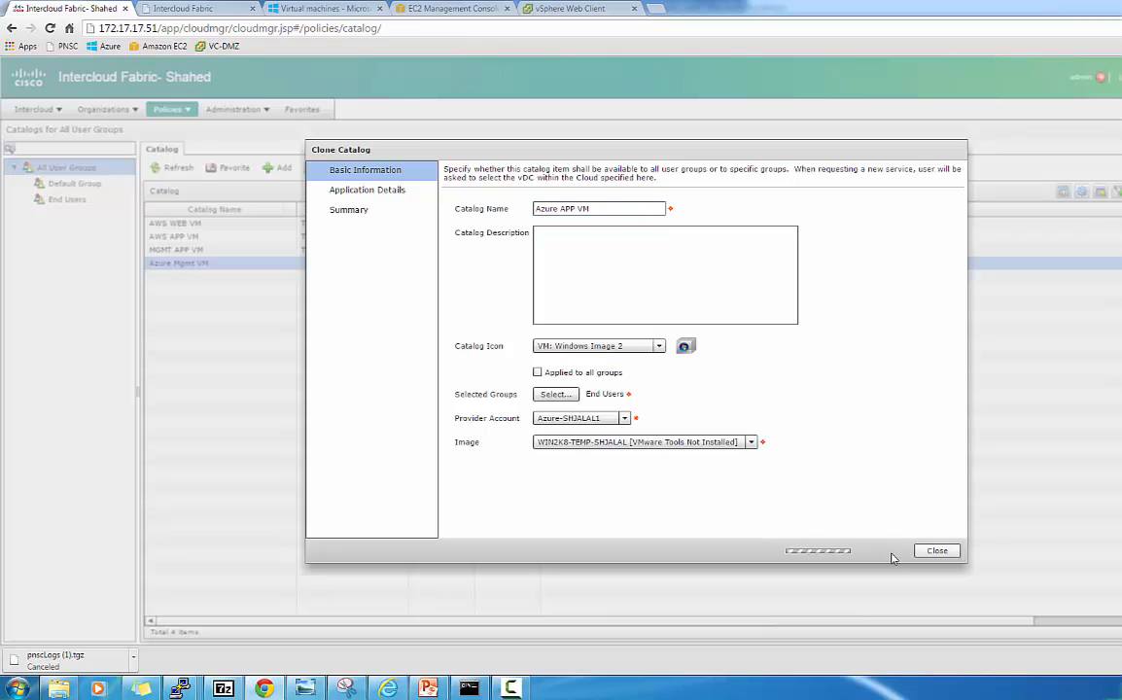
left_click(885, 551)
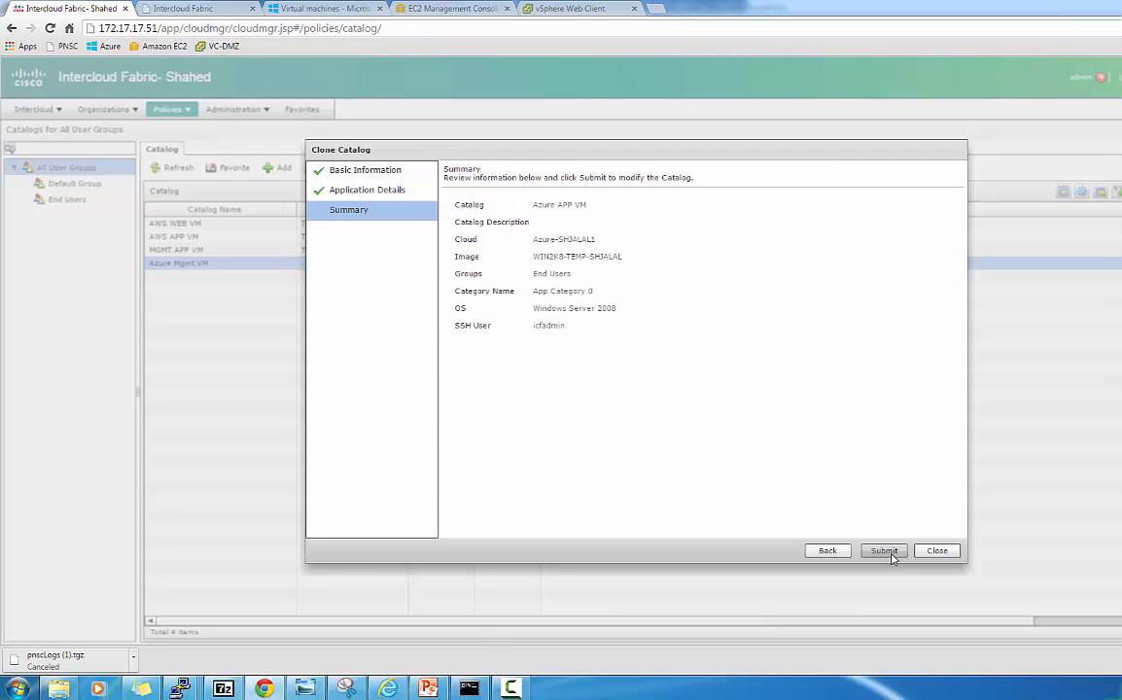
left_click(887, 552)
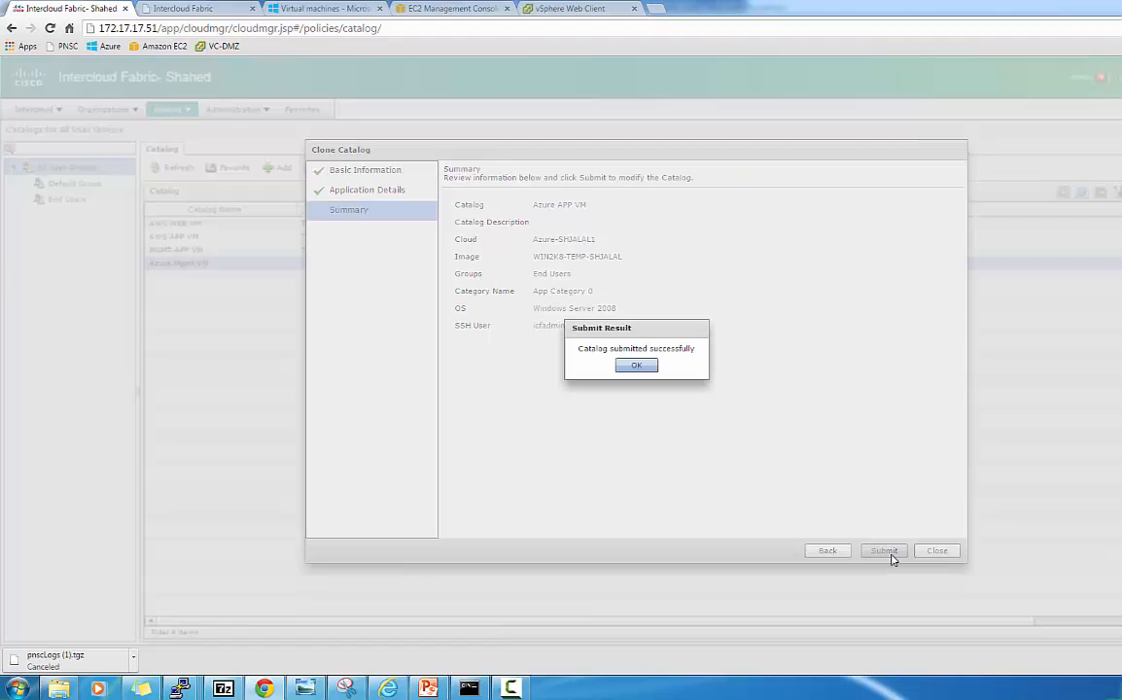
Clone the Azure APP VM entry and rename the copy Azure WEB VM.
left_click(649, 370)
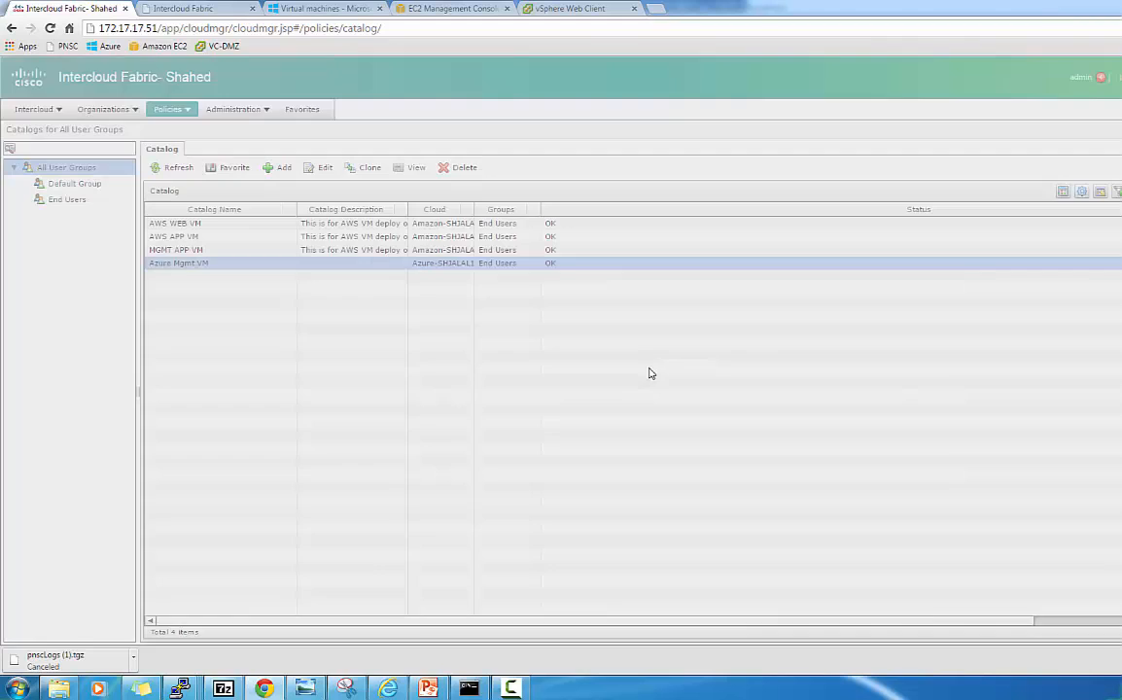
left_click(353, 279)
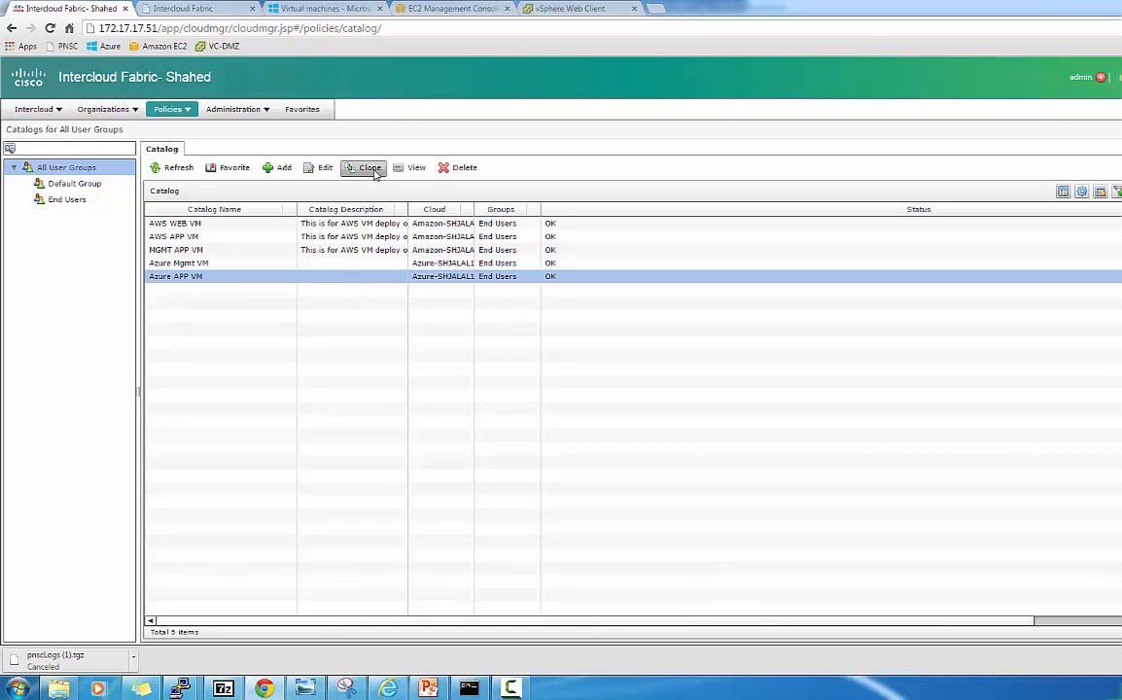
left_click(370, 168)
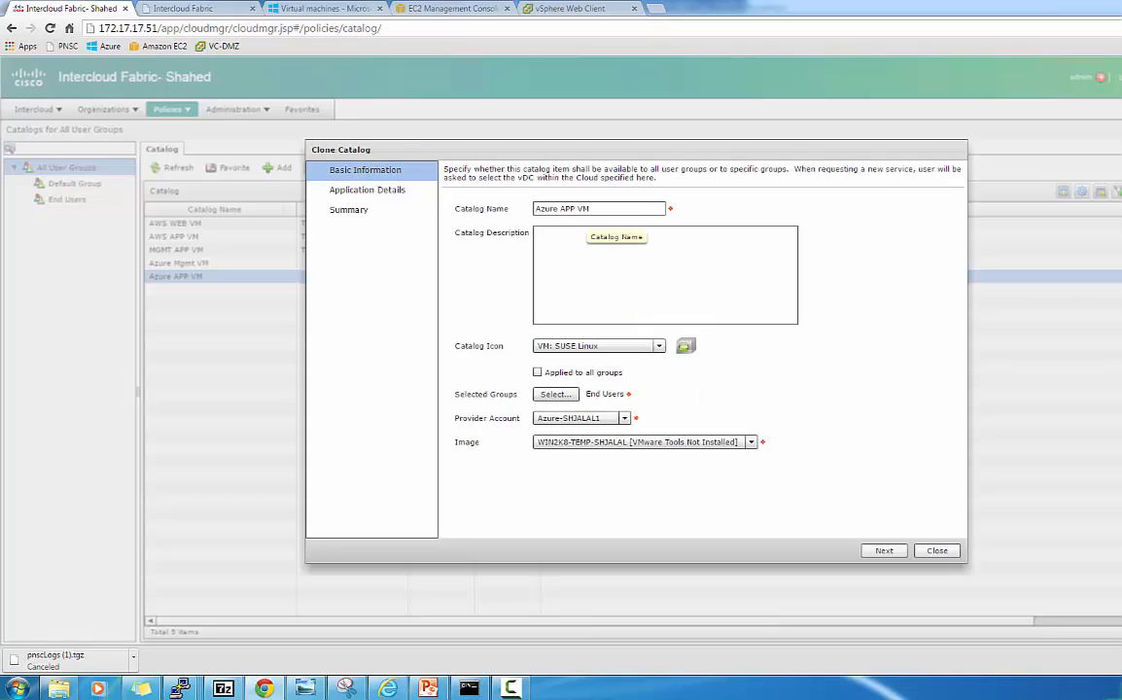
left_click(575, 210)
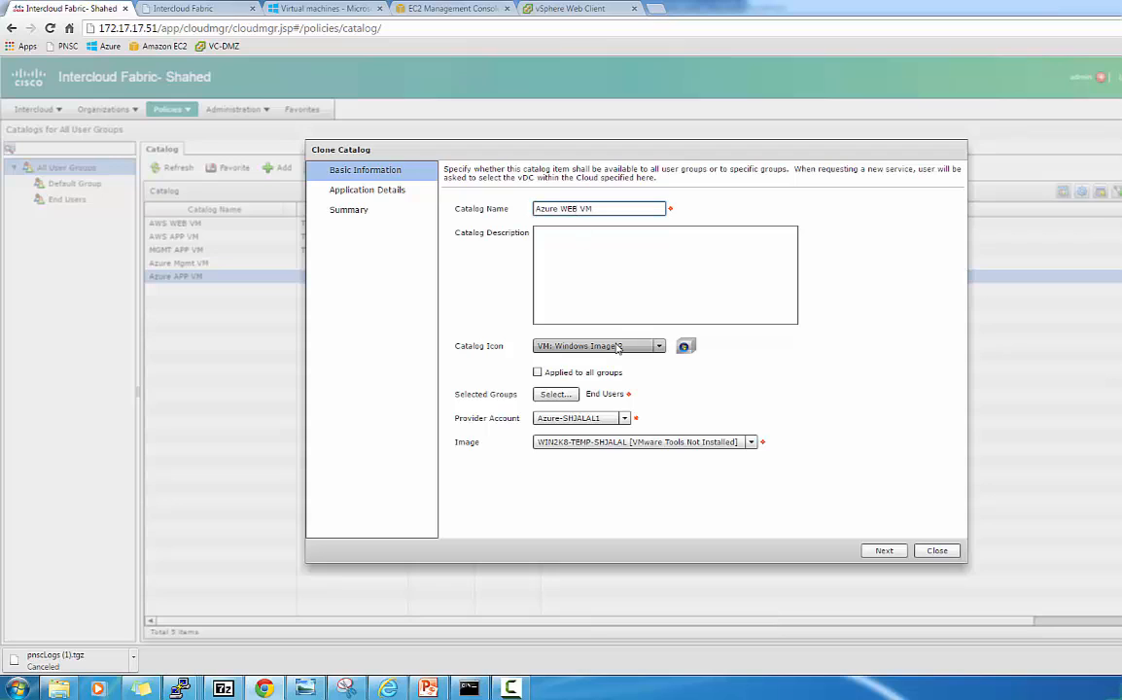
Give the Azure WEB VM clone the Windows Image 1 icon and submit it.
left_click(883, 550)
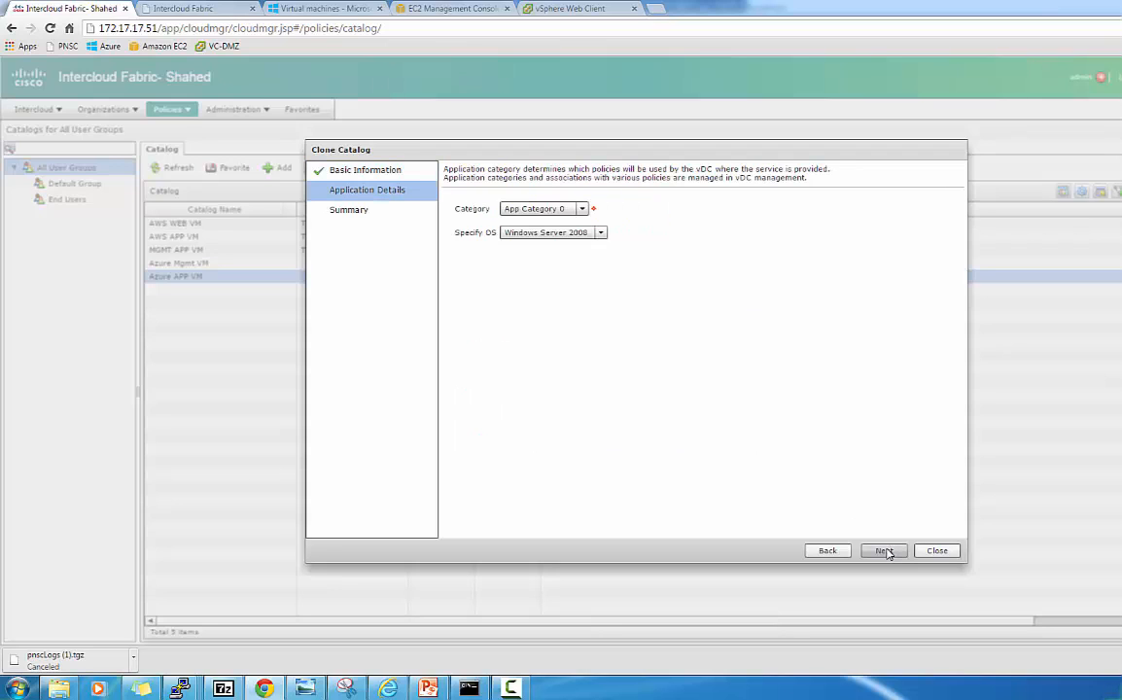
left_click(827, 551)
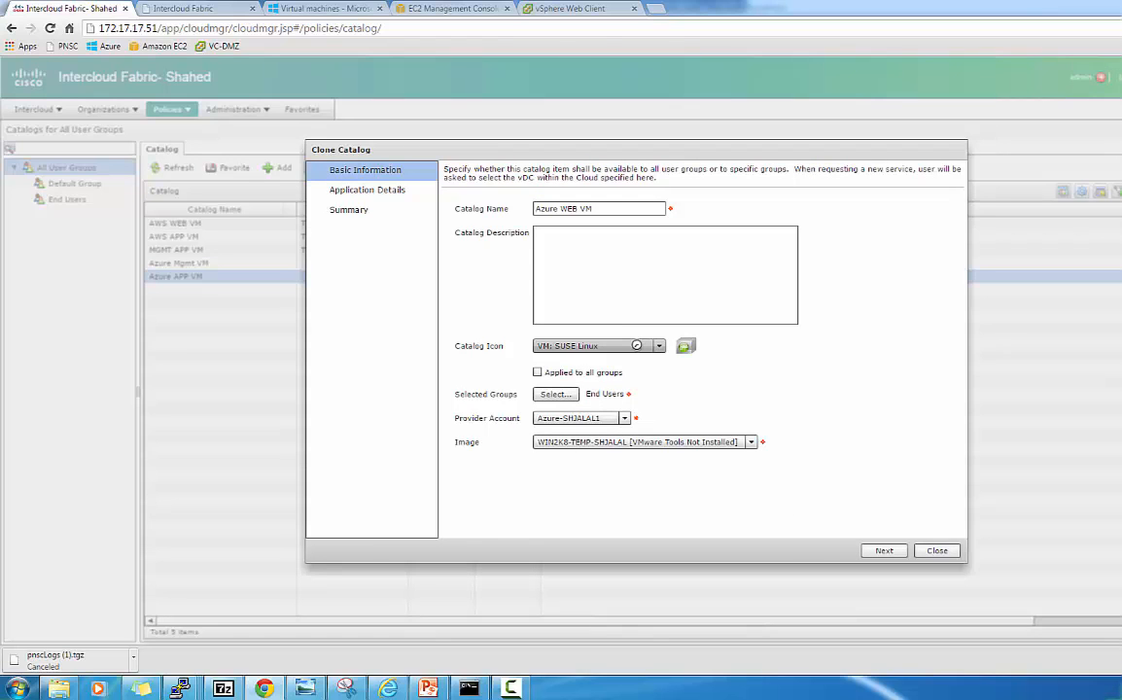
left_click(637, 347)
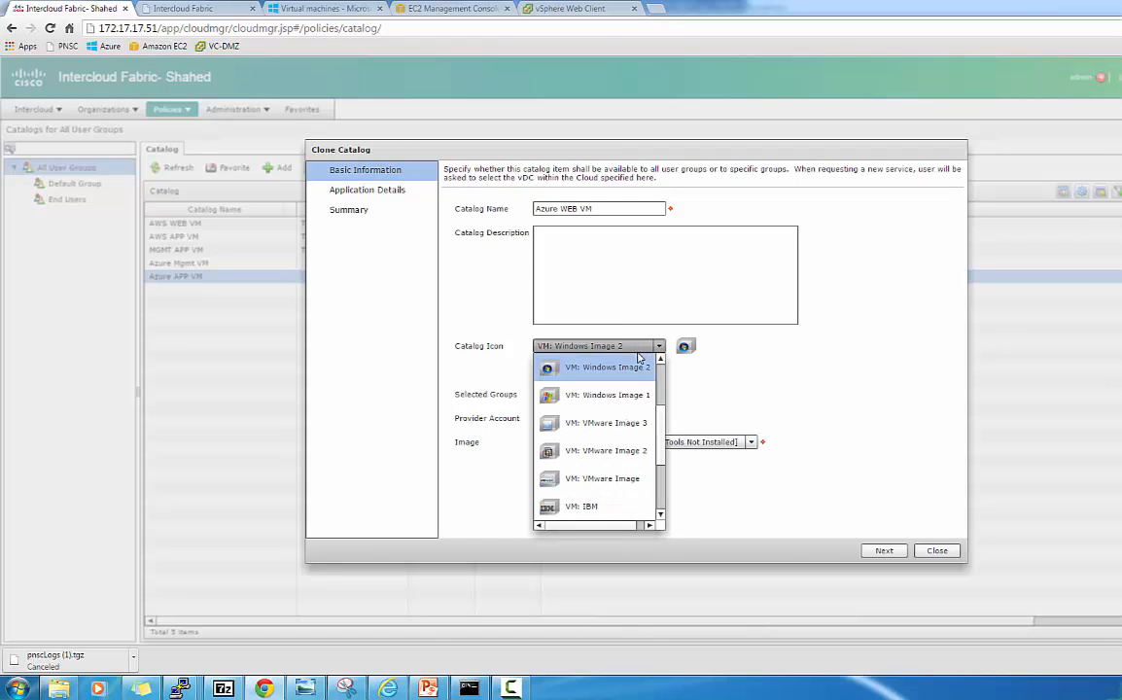
left_click(637, 397)
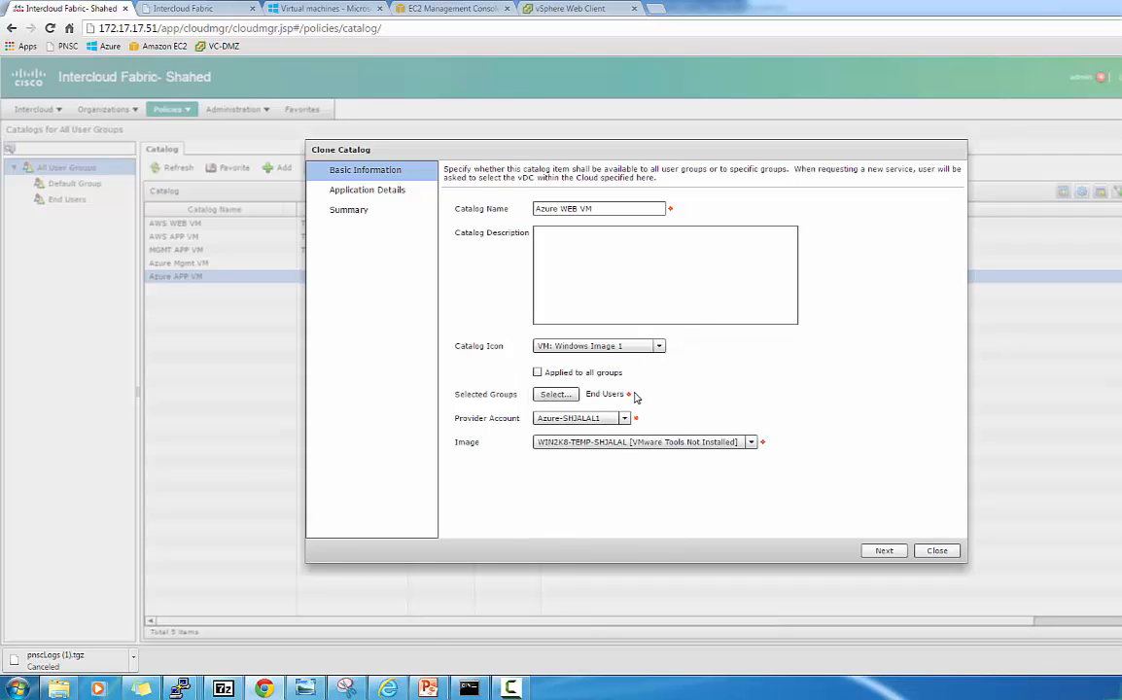
left_click(884, 551)
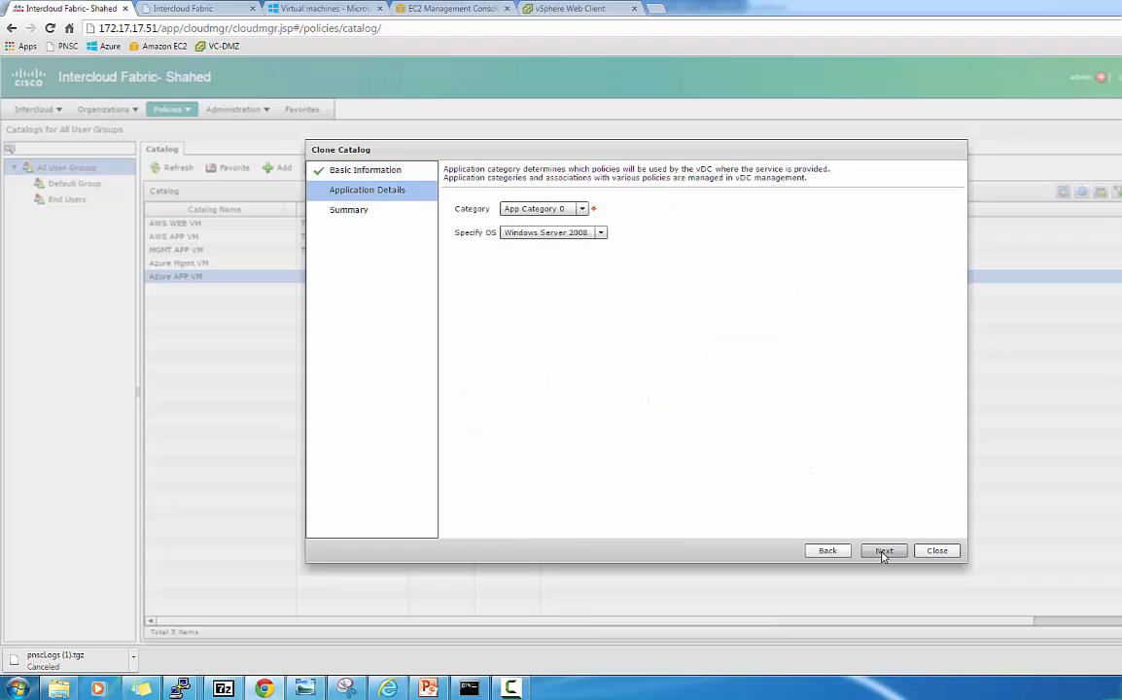
left_click(884, 551)
left_click(884, 550)
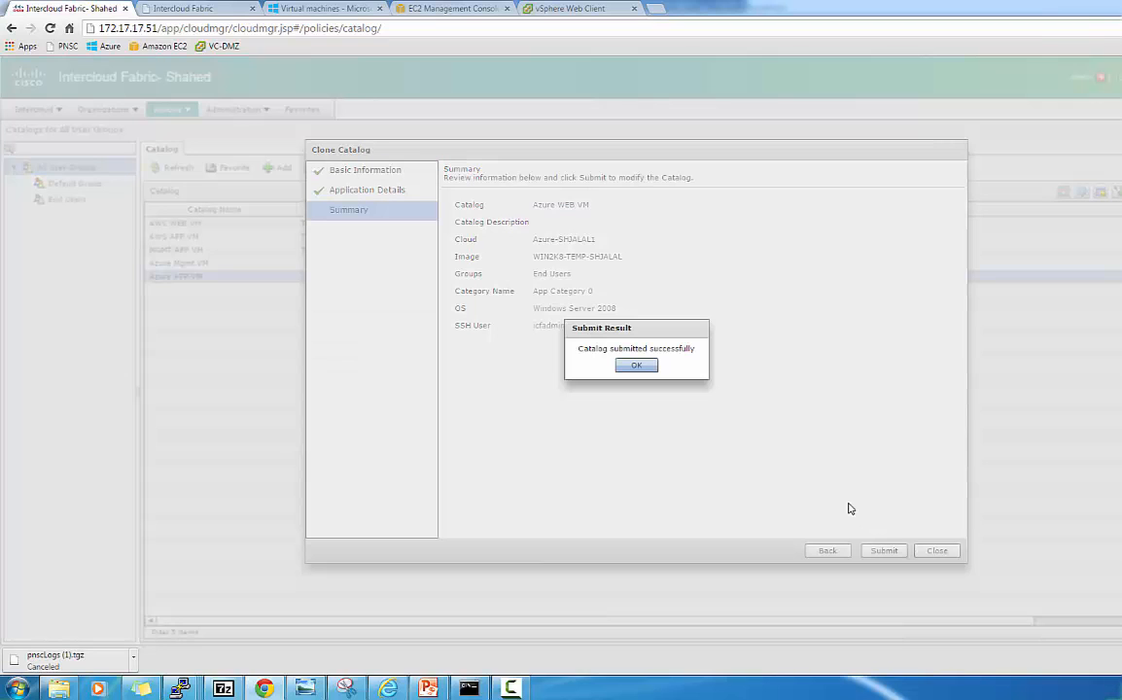
left_click(638, 365)
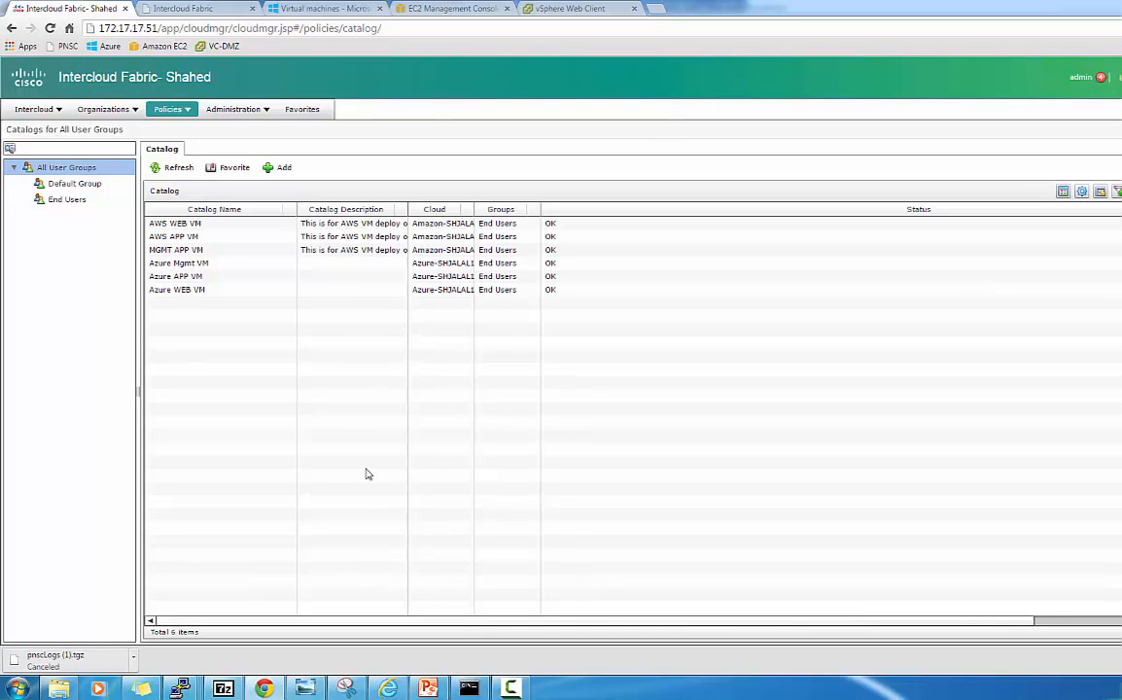
In the Internet Explorer user portal, refresh the Default folder to list the Azure Mgmt, APP and WEB VMs.
left_click(388, 689)
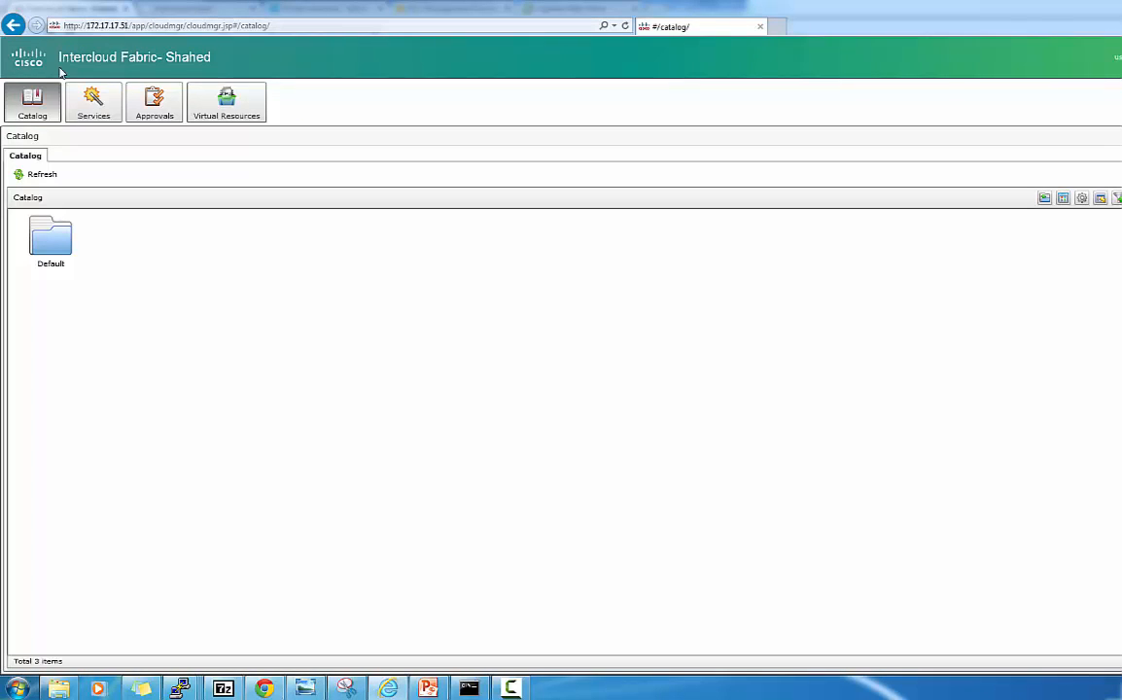
double_click(45, 222)
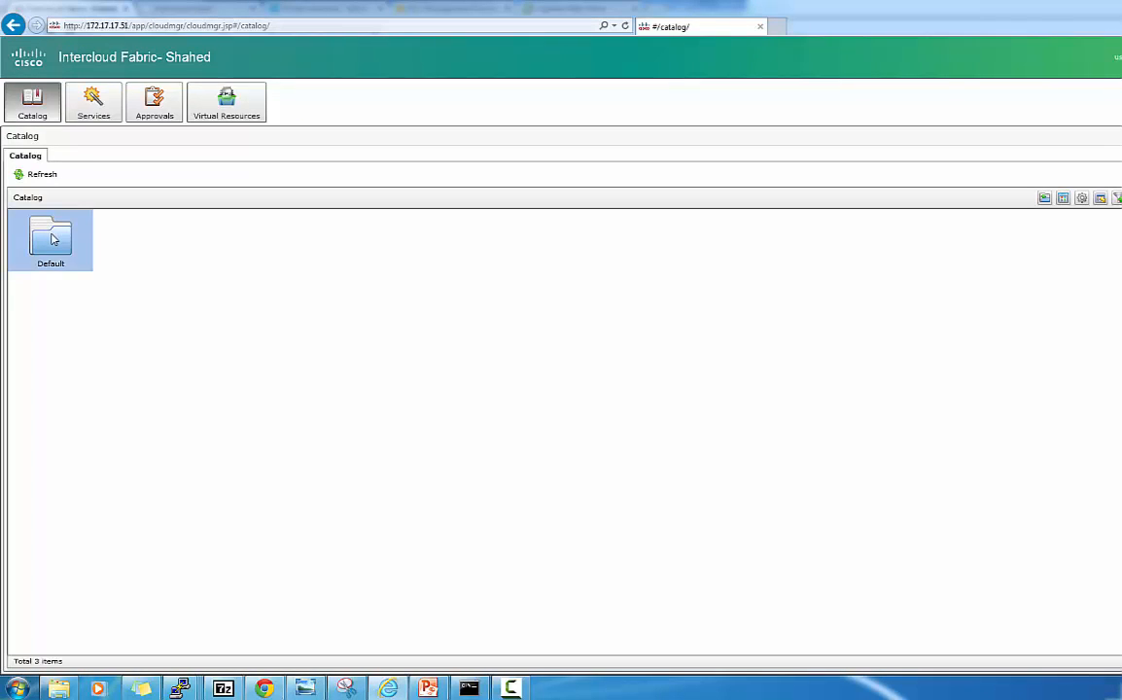
left_click(42, 174)
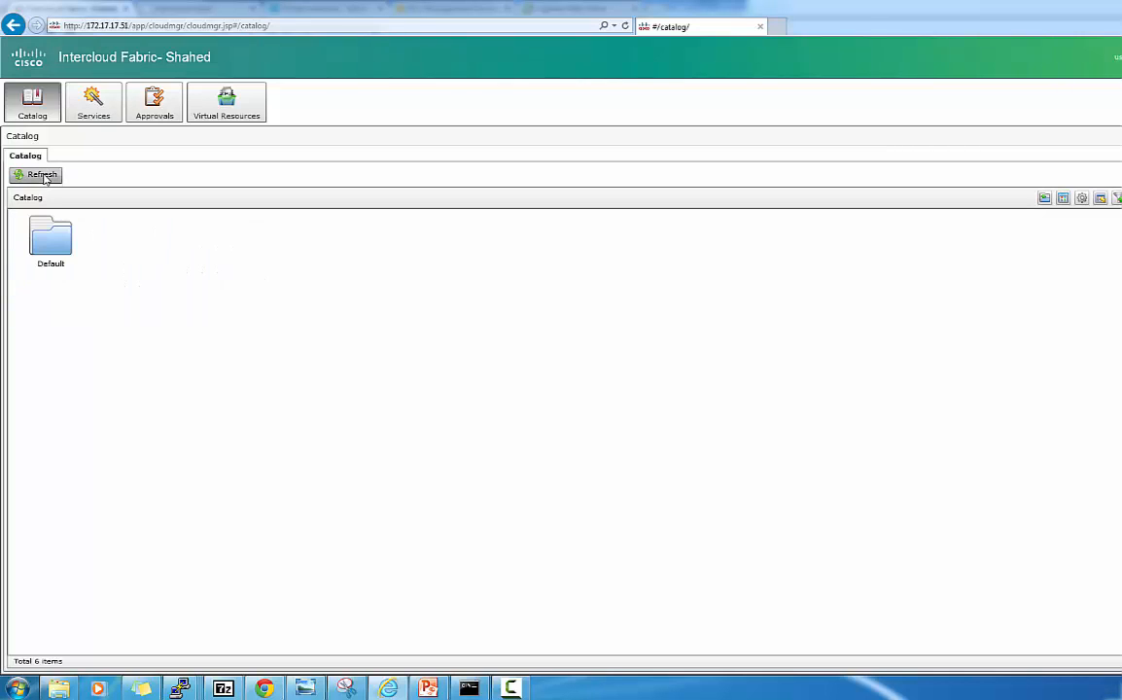
double_click(51, 231)
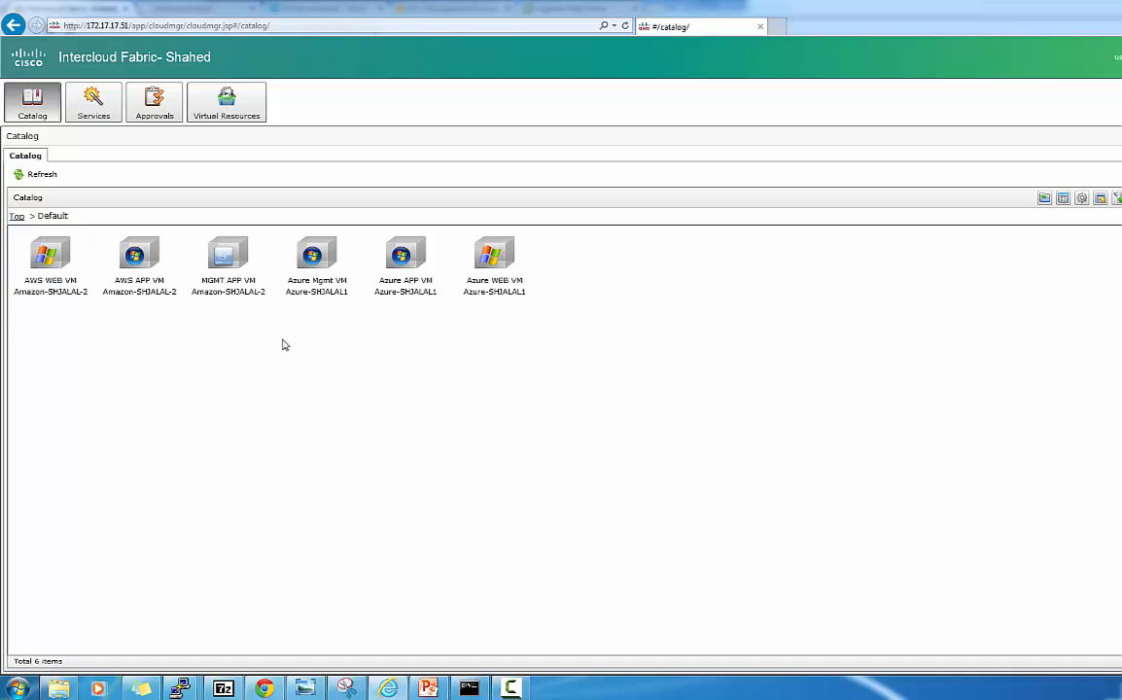
Start an Azure Mgmt VM deployment request targeting the AZURE MGMT VDC.
double_click(318, 295)
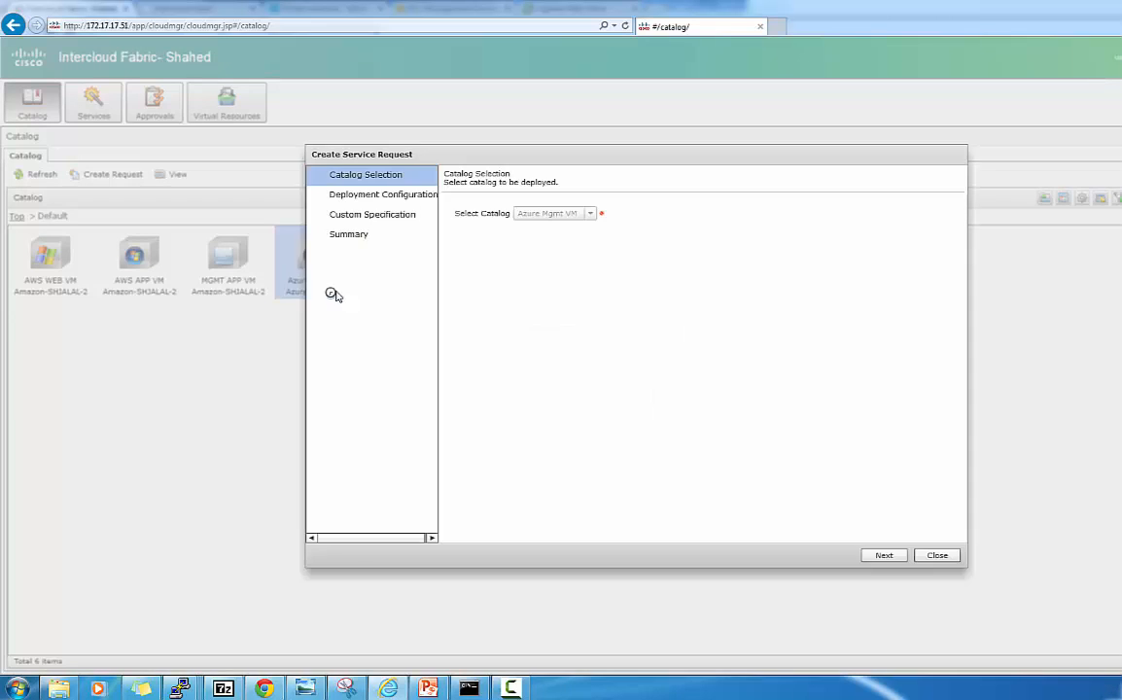
left_click(882, 555)
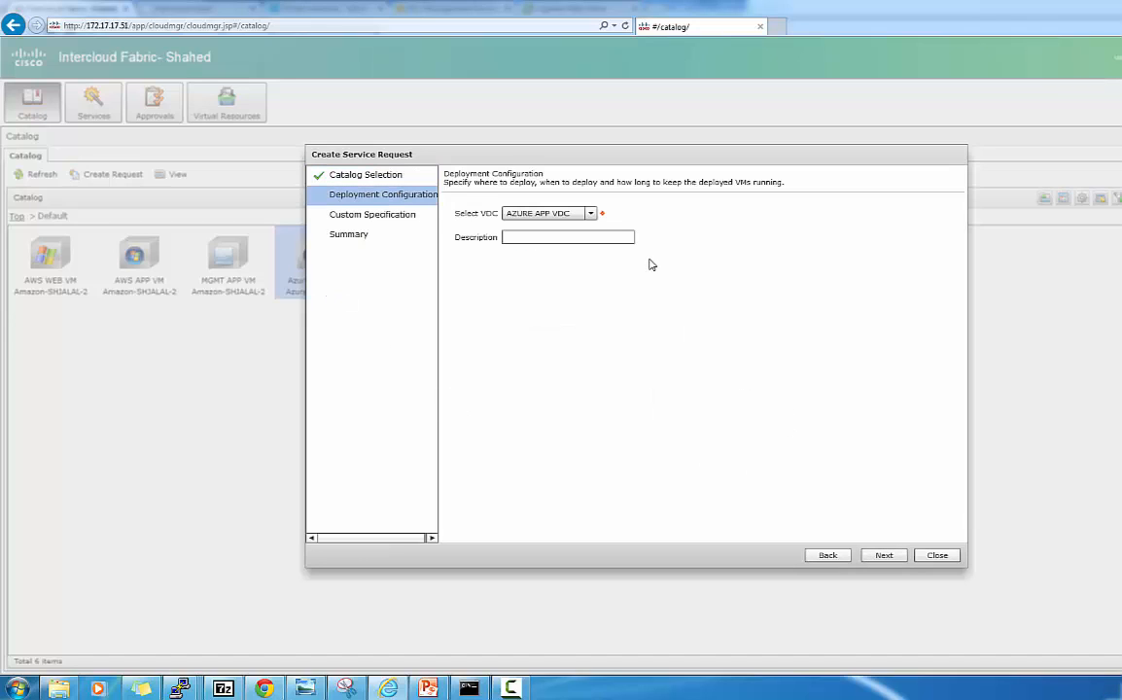
left_click(589, 213)
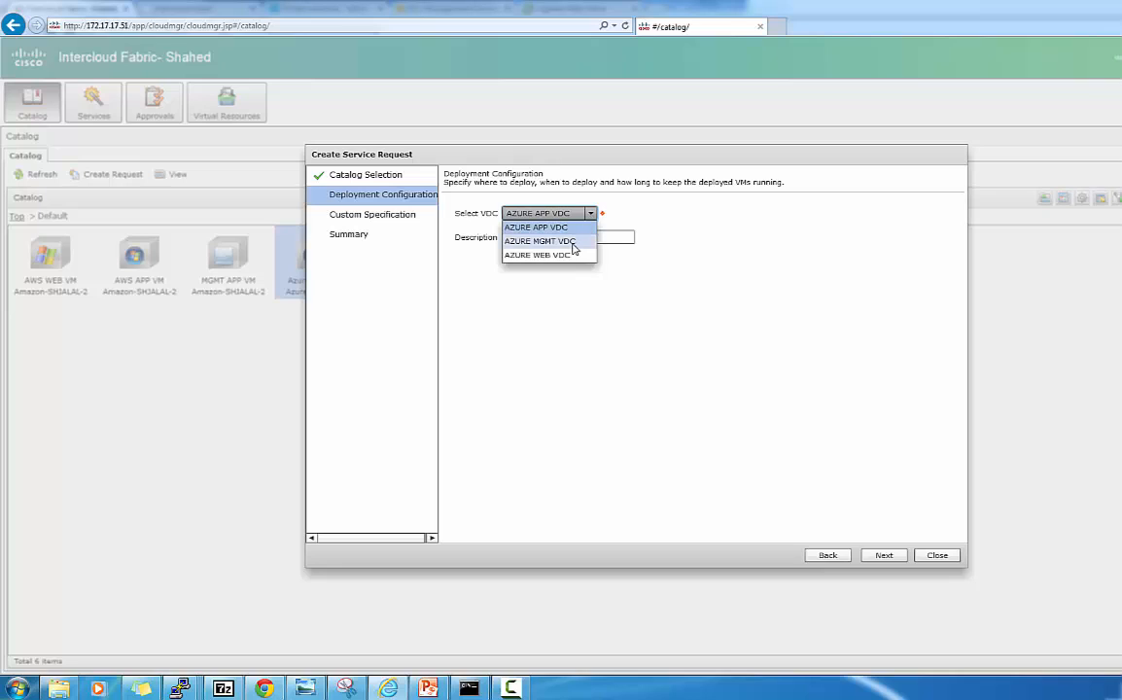
left_click(540, 240)
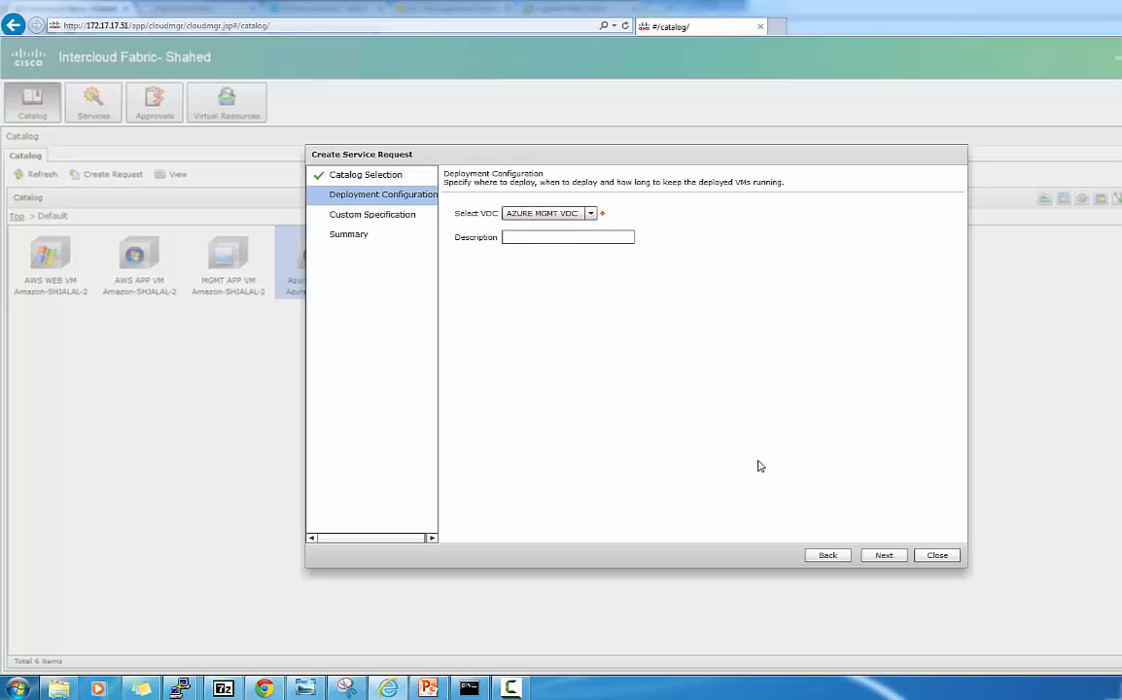
left_click(885, 556)
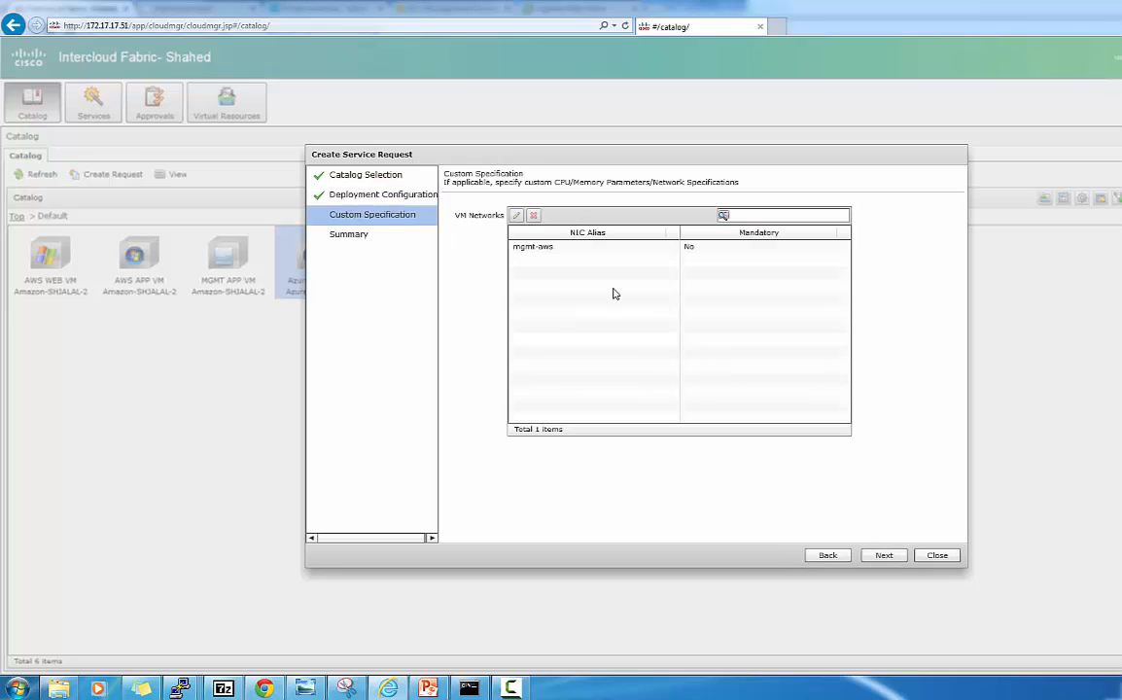
Review the mgmt-aws network entry and its MGMT2 port group unchanged, then submit the request.
left_click(568, 250)
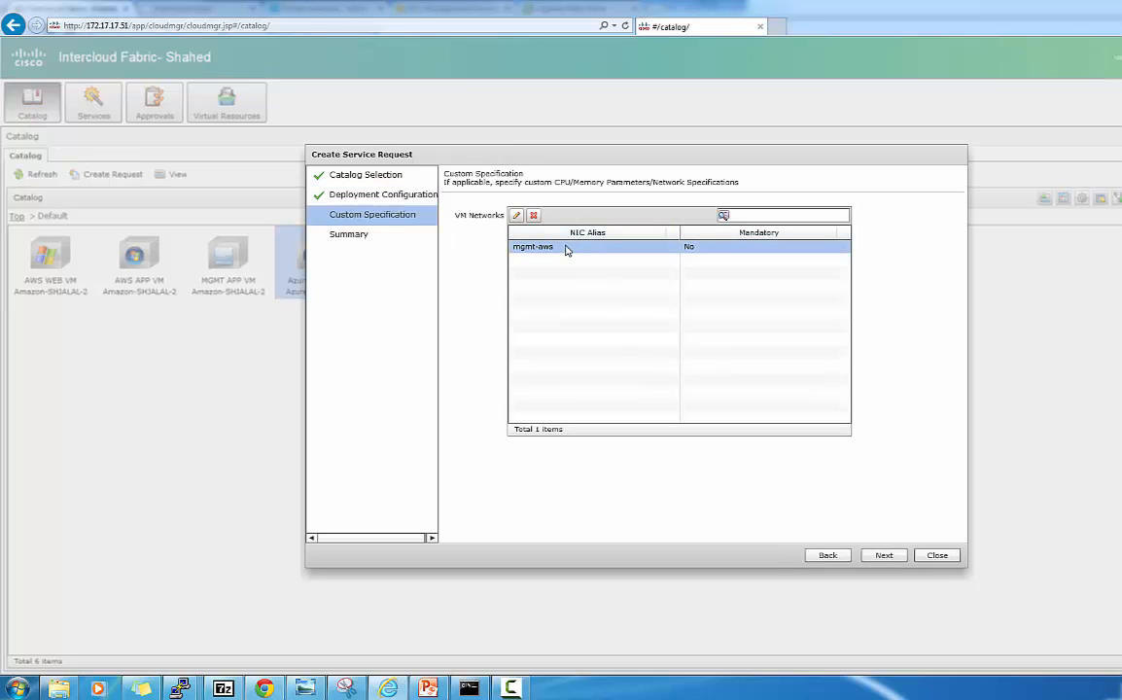
left_click(517, 216)
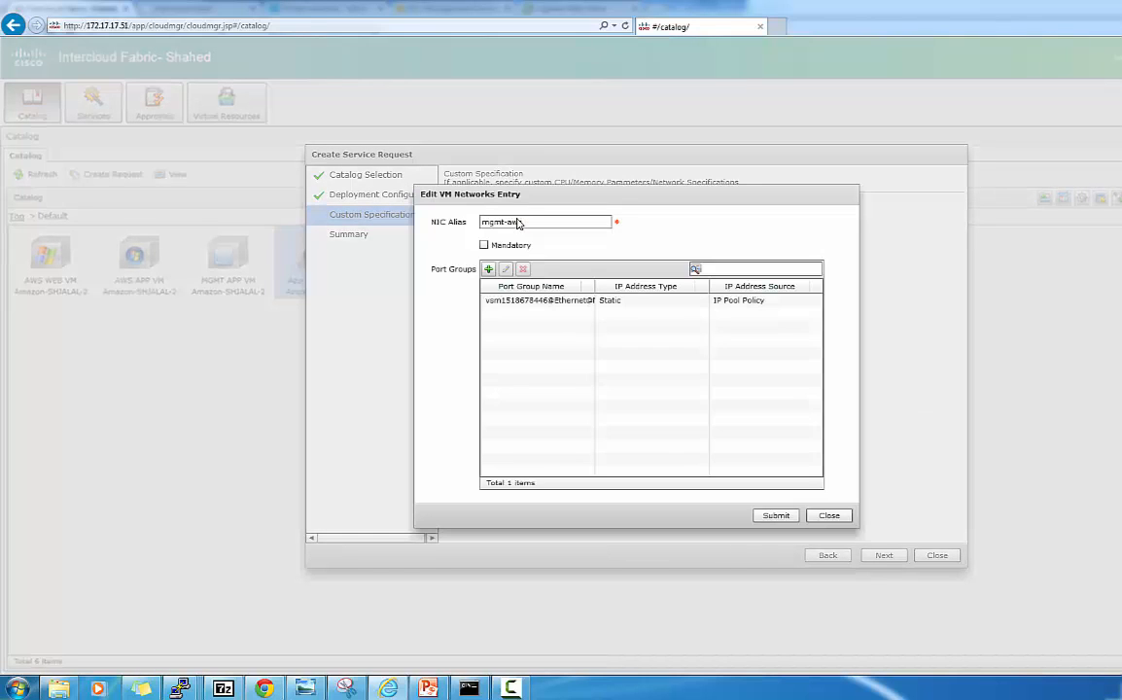
left_click(519, 304)
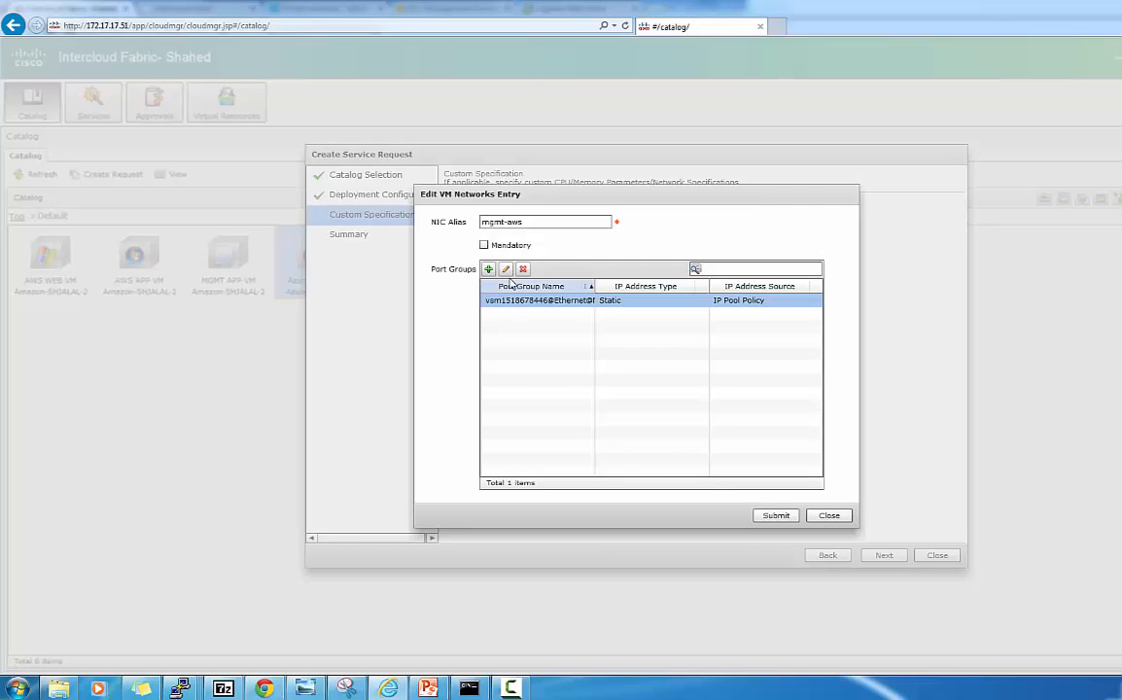
left_click(507, 270)
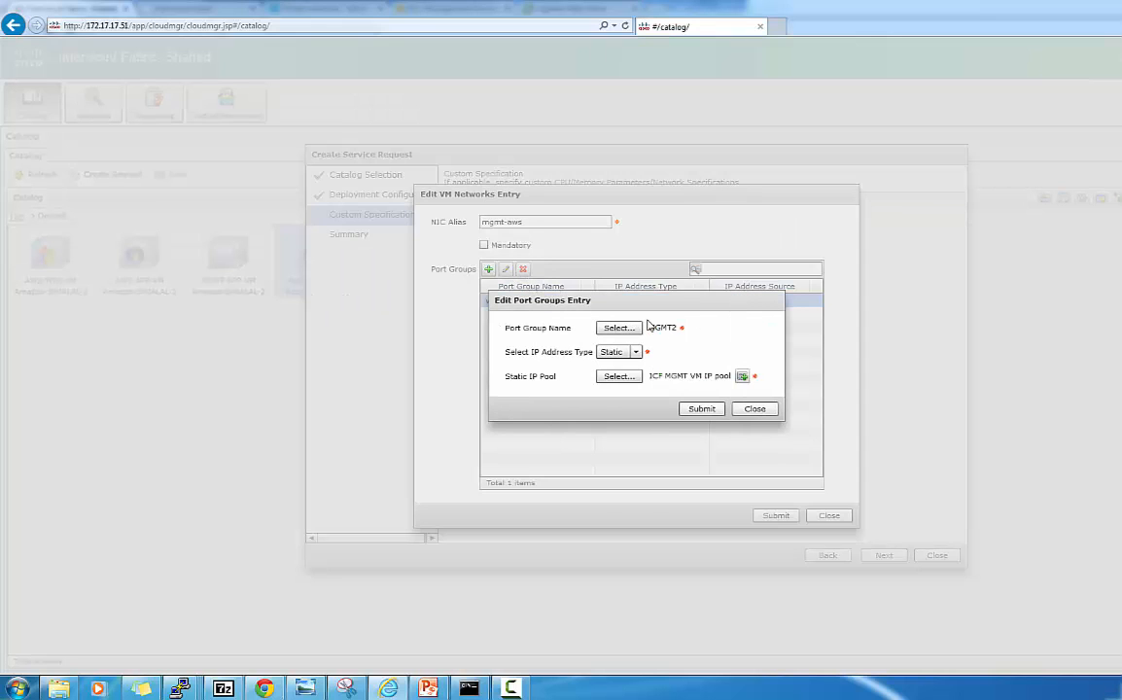
left_click(756, 410)
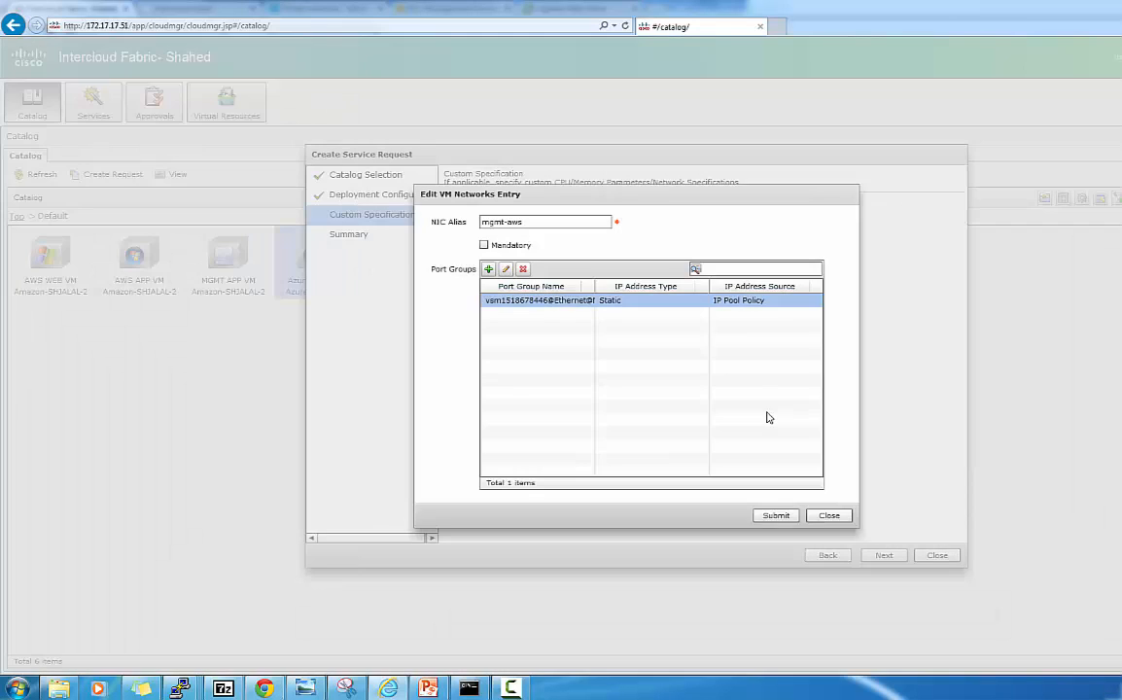
left_click(829, 515)
left_click(884, 557)
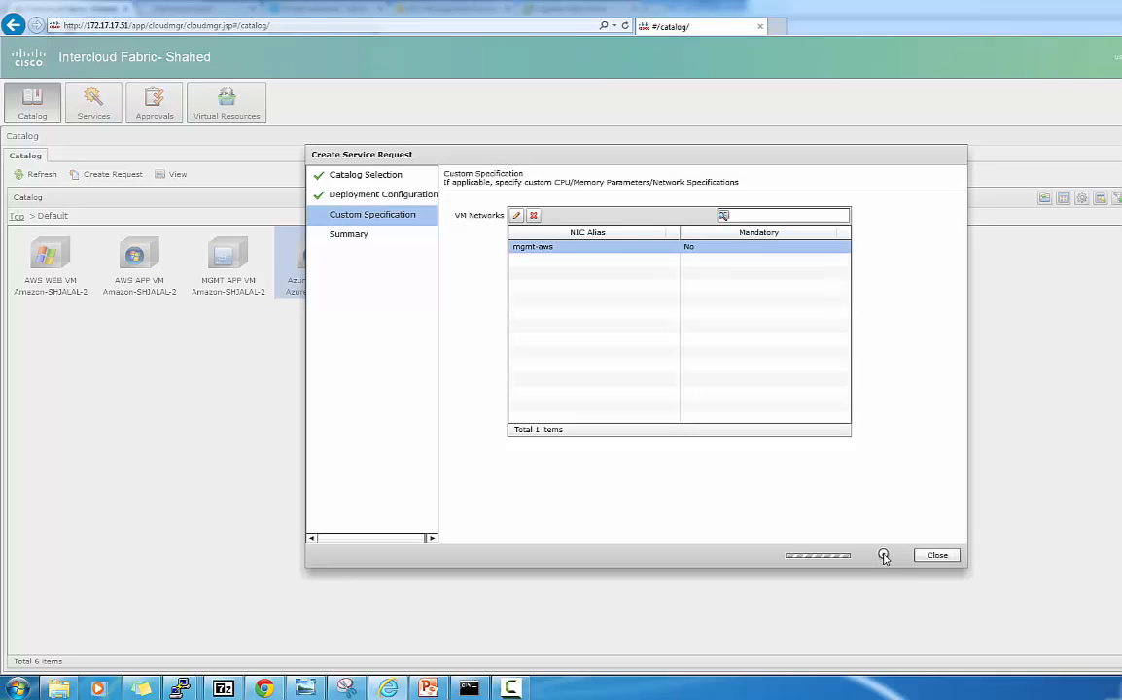
left_click(884, 556)
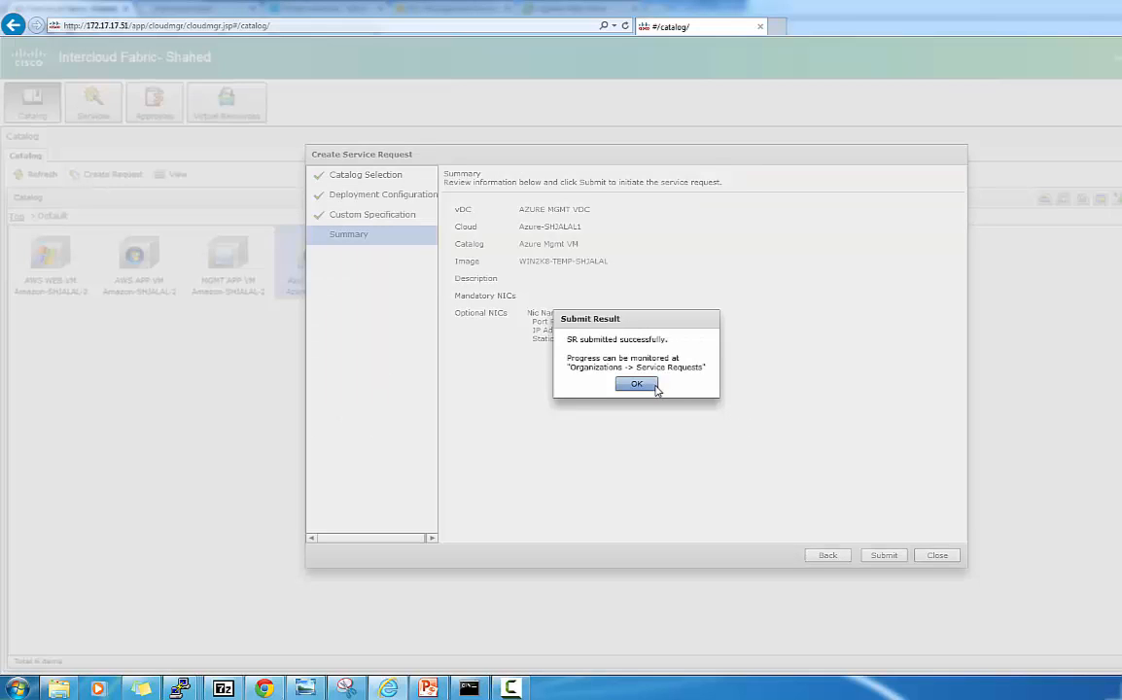
left_click(650, 385)
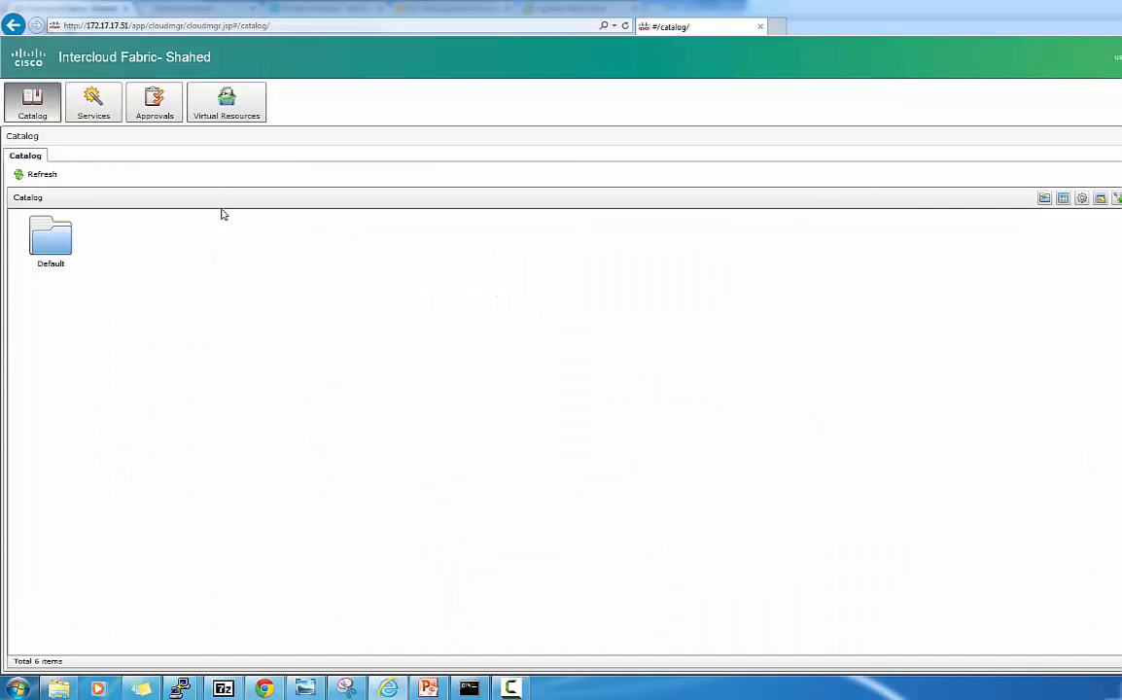
left_click(97, 105)
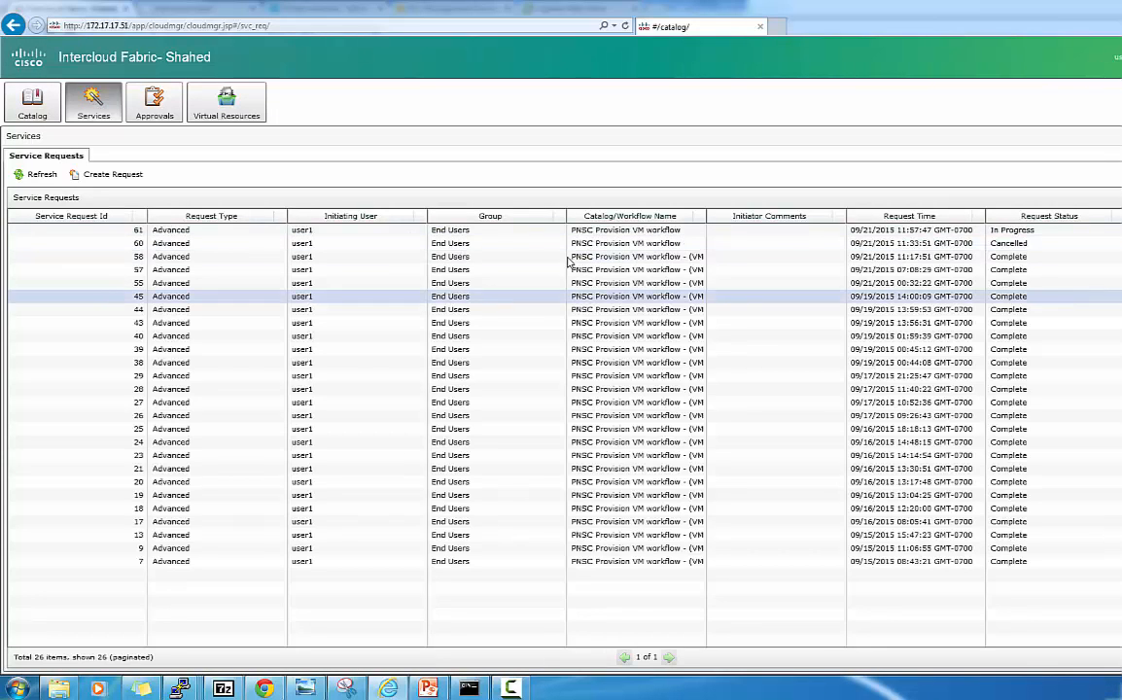
left_click(582, 231)
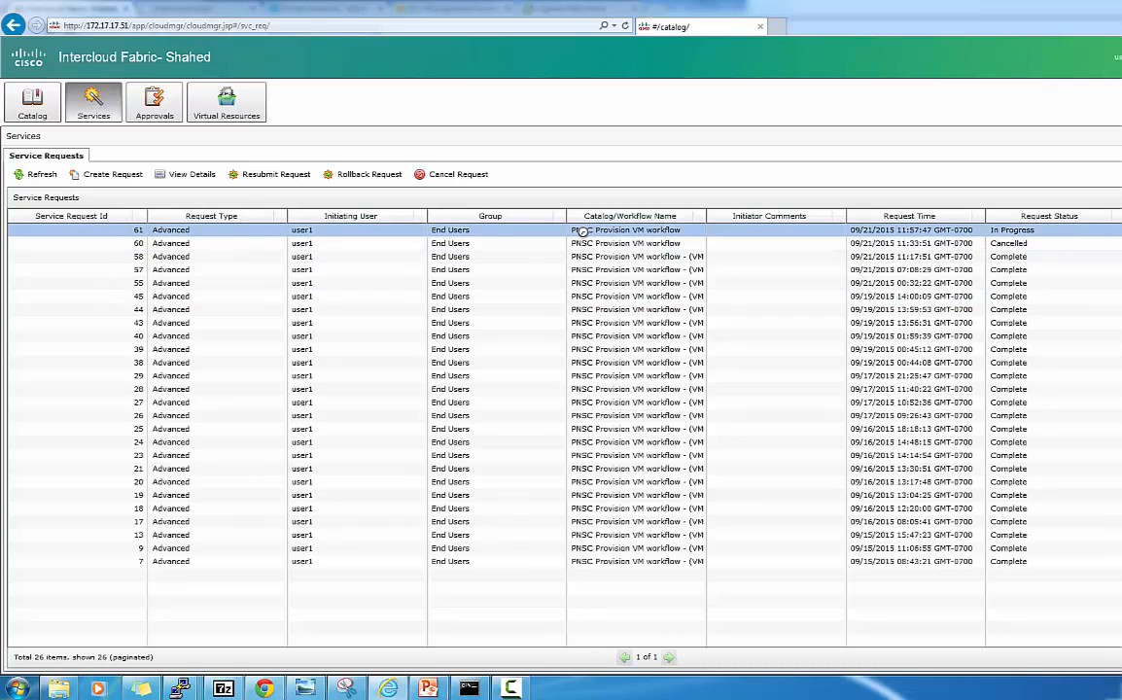
double_click(583, 232)
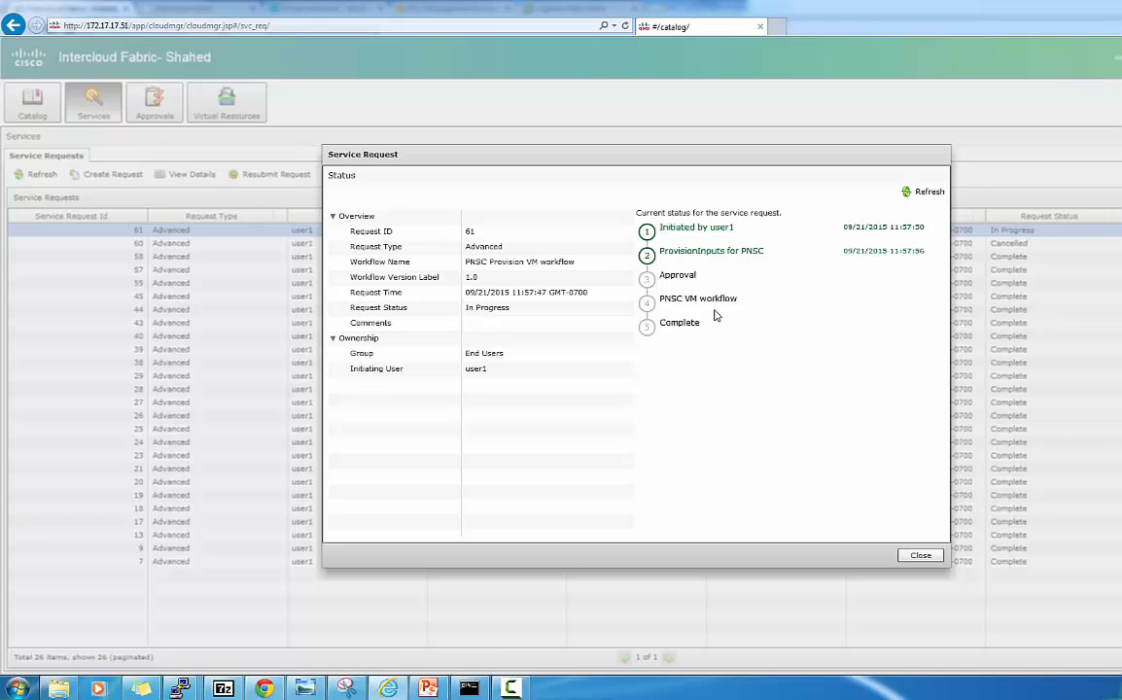
left_click(920, 555)
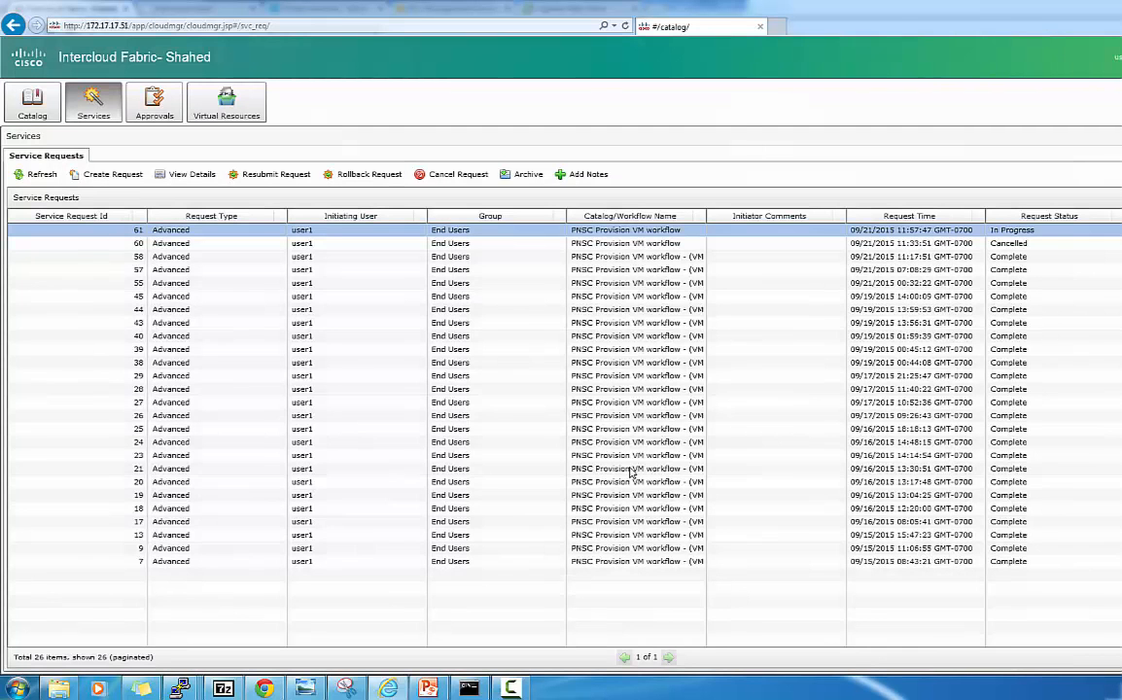
left_click(32, 101)
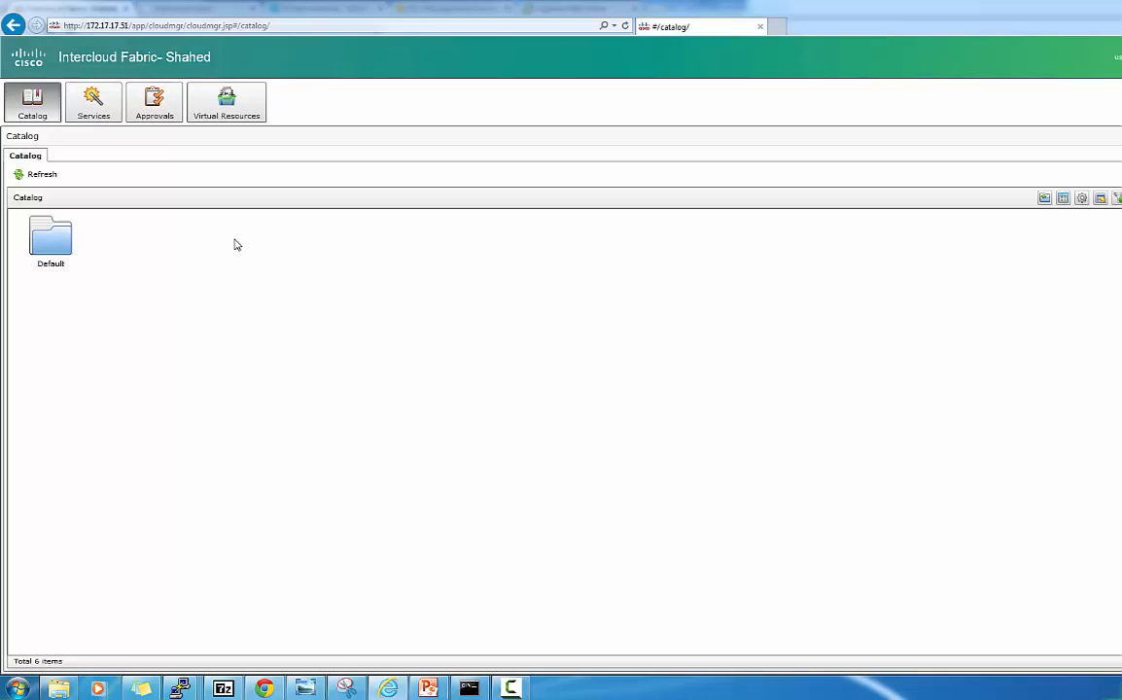
Show the Azure portal's Virtual Machines instances list, where MGMT-Azure-SHJALAL-61 appears.
left_click(265, 689)
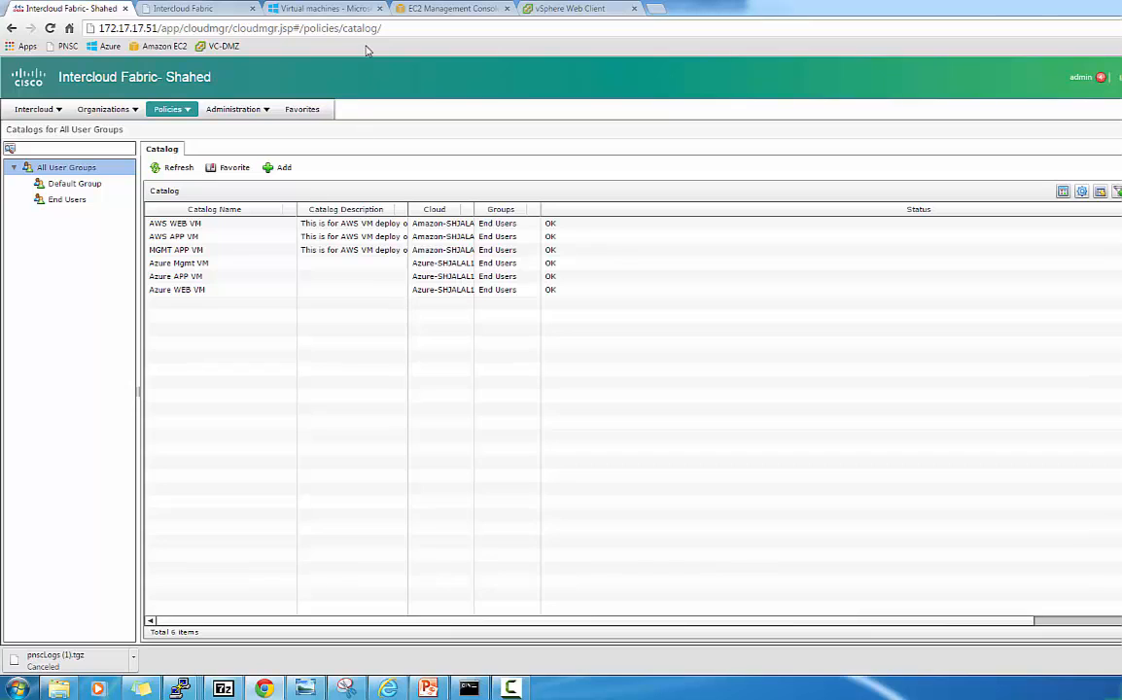
left_click(331, 8)
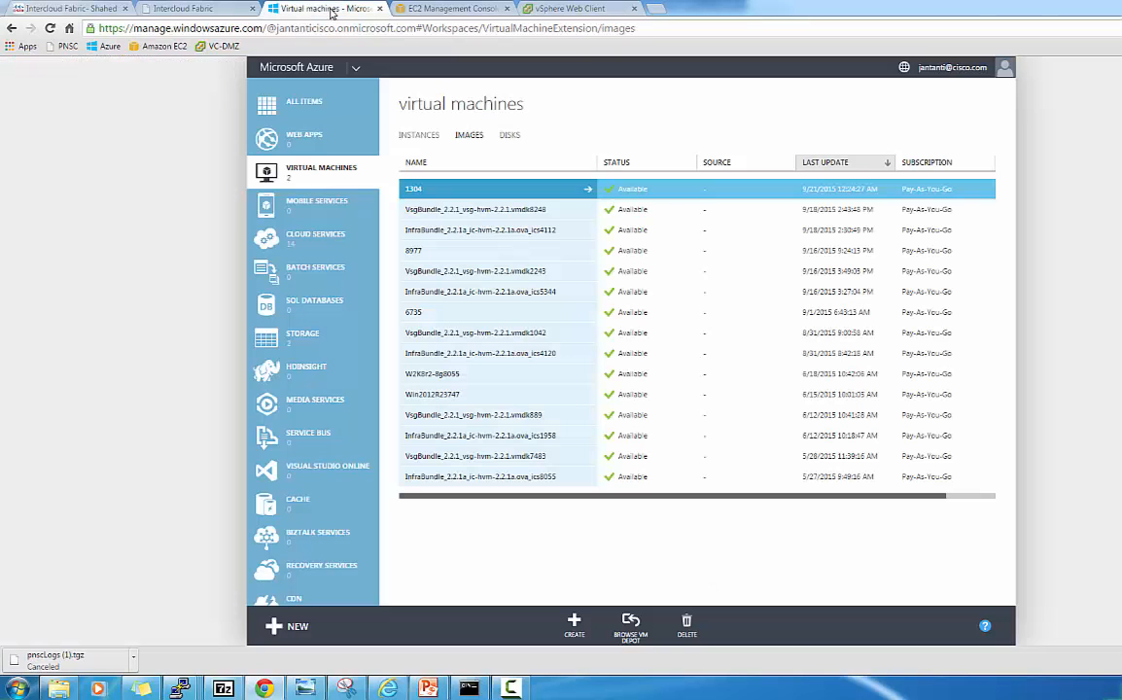
left_click(304, 154)
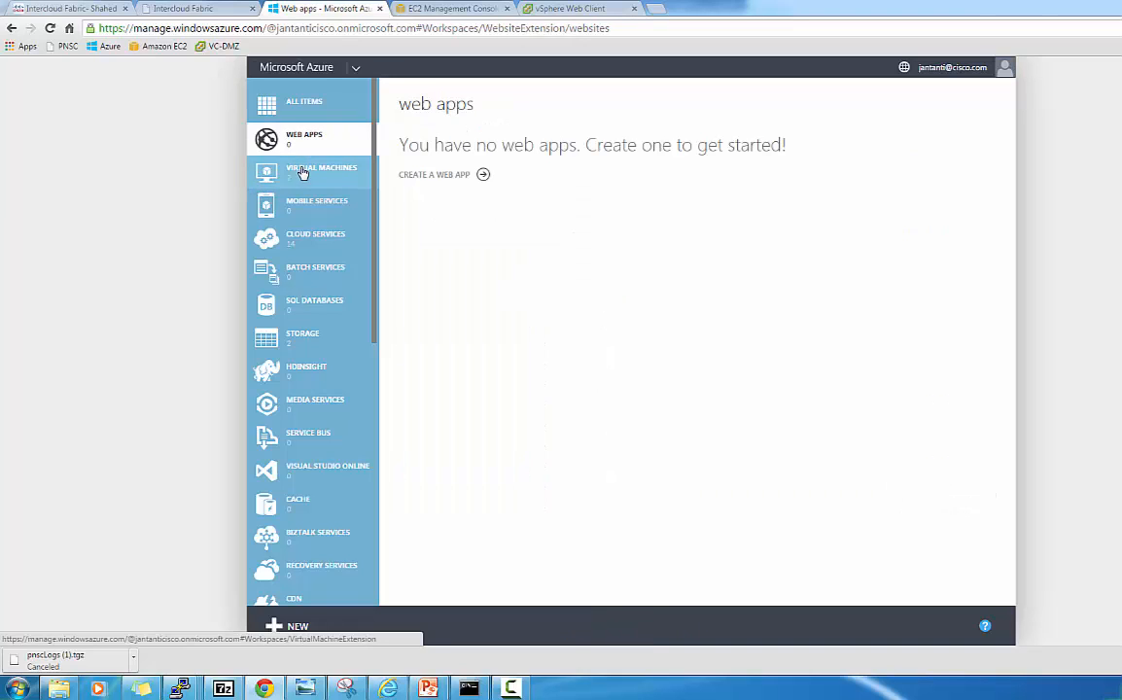
left_click(301, 171)
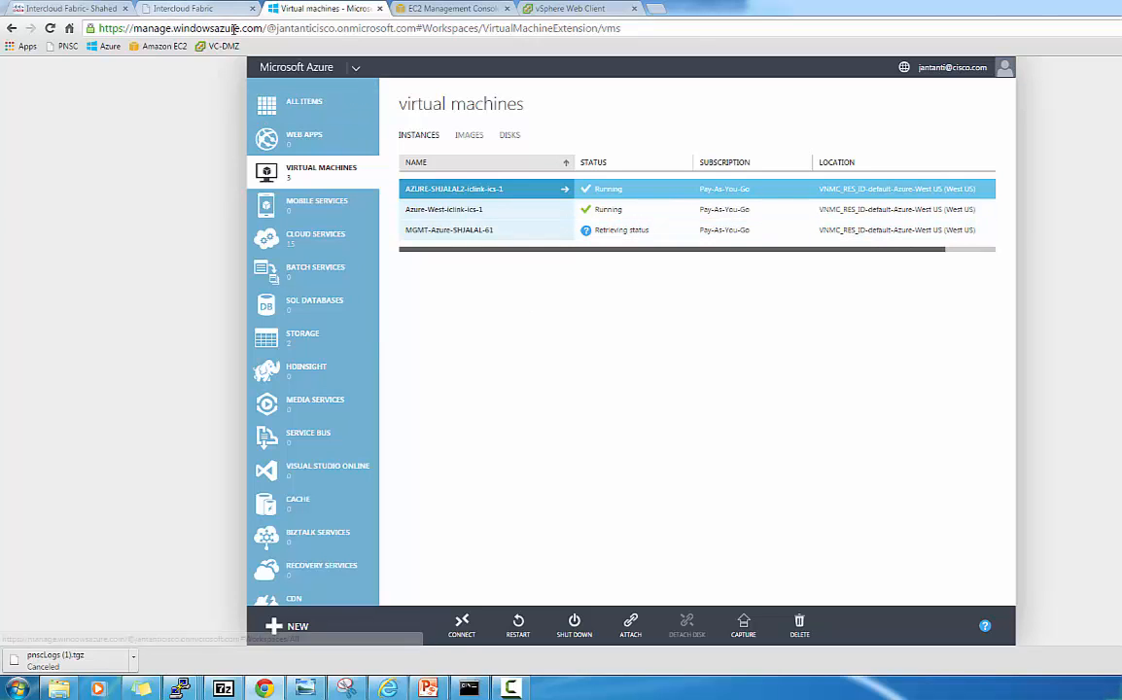
Submit an Azure APP VM request from the Default catalog on AZURE APP VDC with NIC app-azure.
left_click(388, 687)
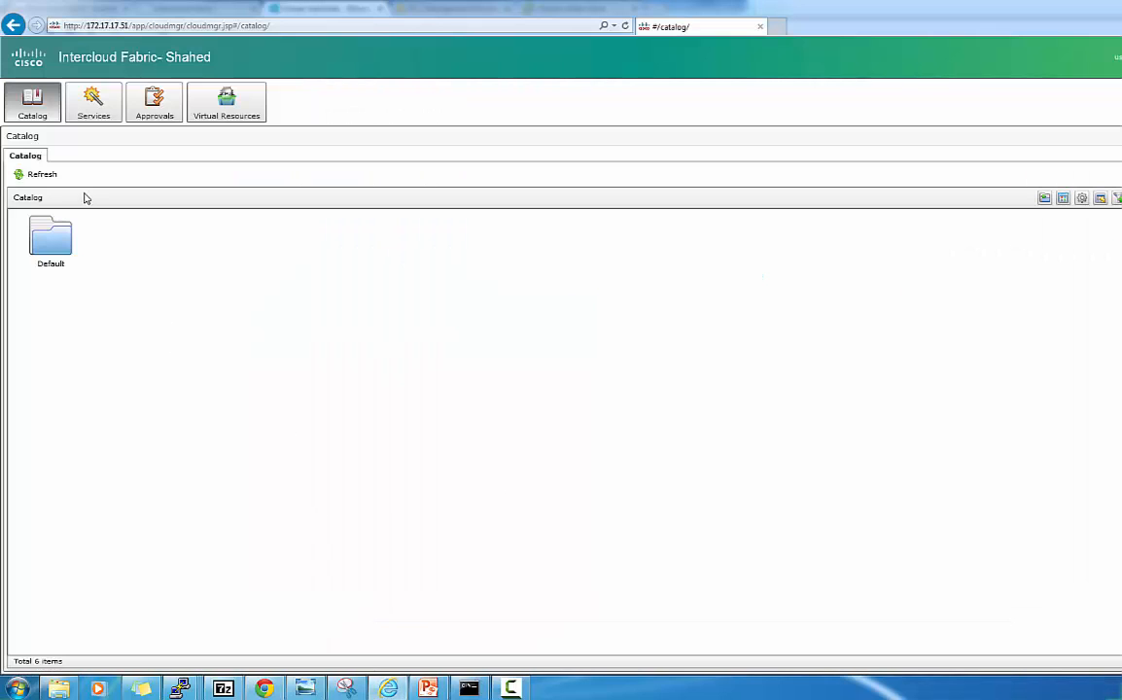
double_click(67, 233)
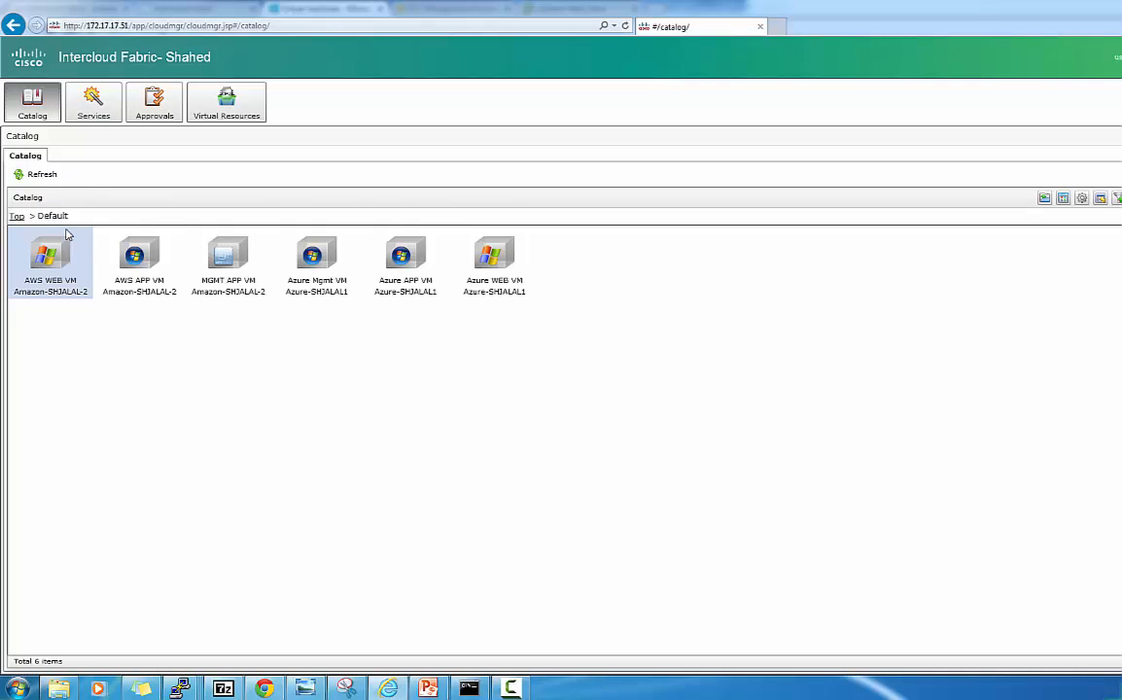
double_click(415, 271)
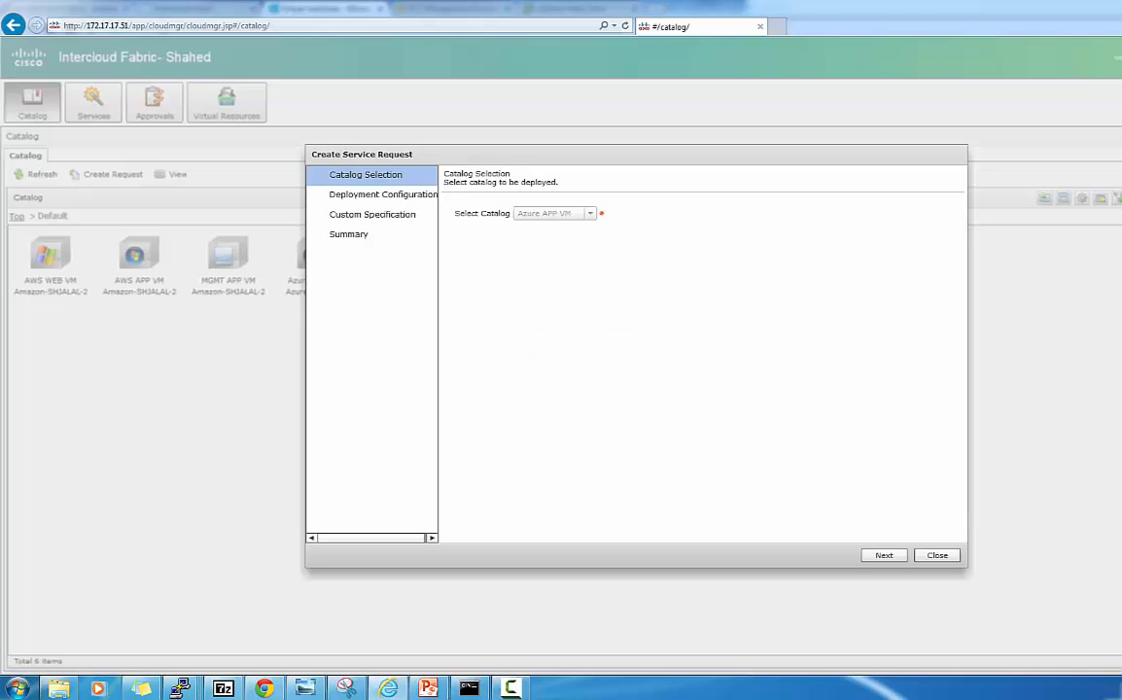
left_click(882, 556)
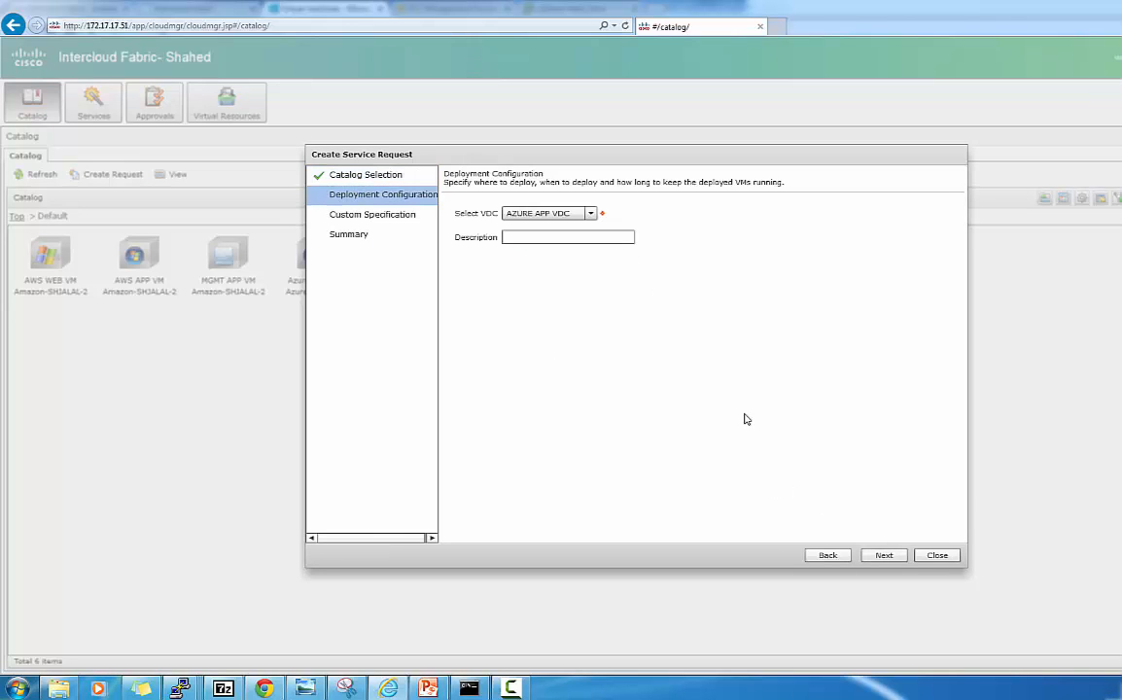
left_click(889, 557)
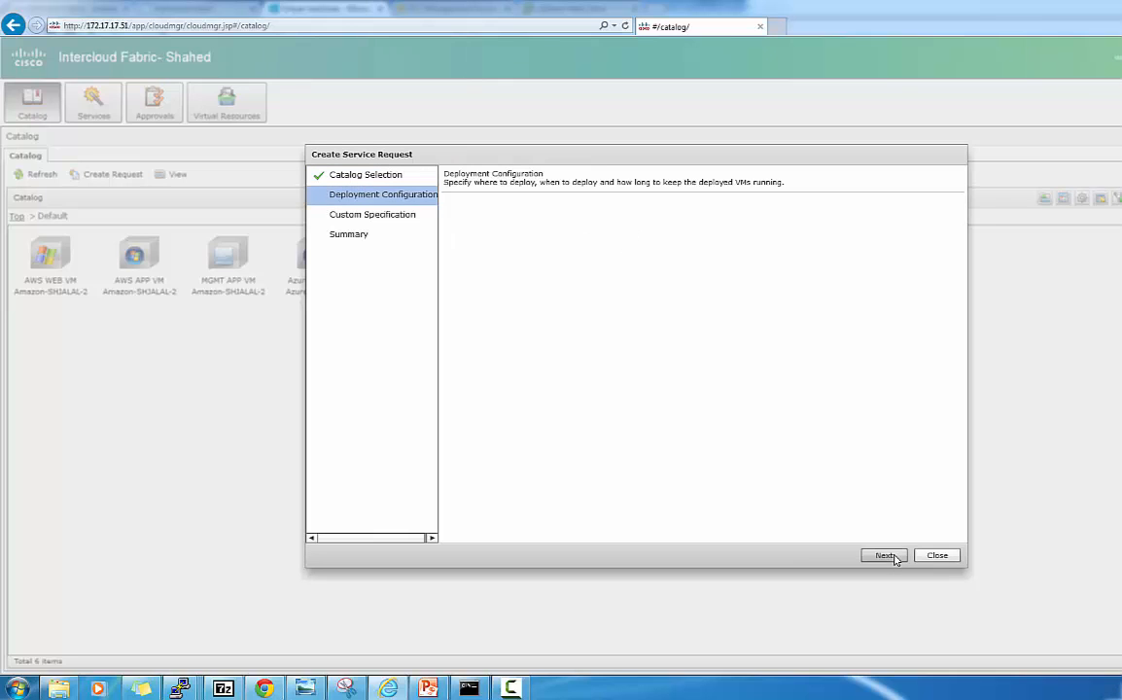
left_click(893, 557)
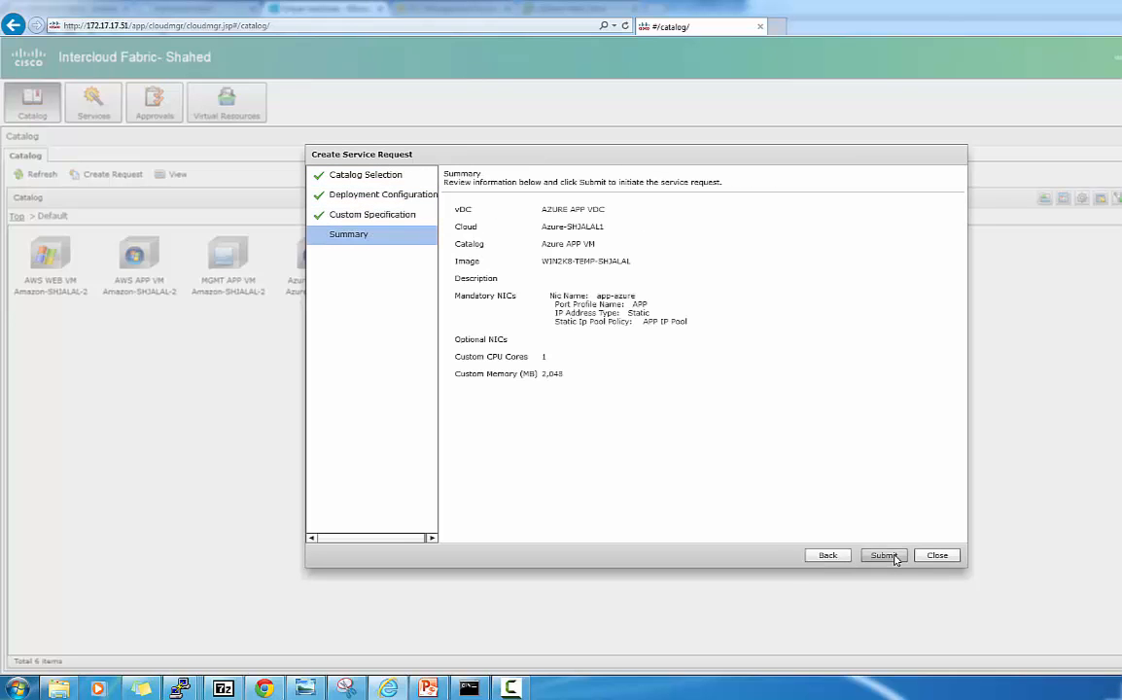
left_click(894, 557)
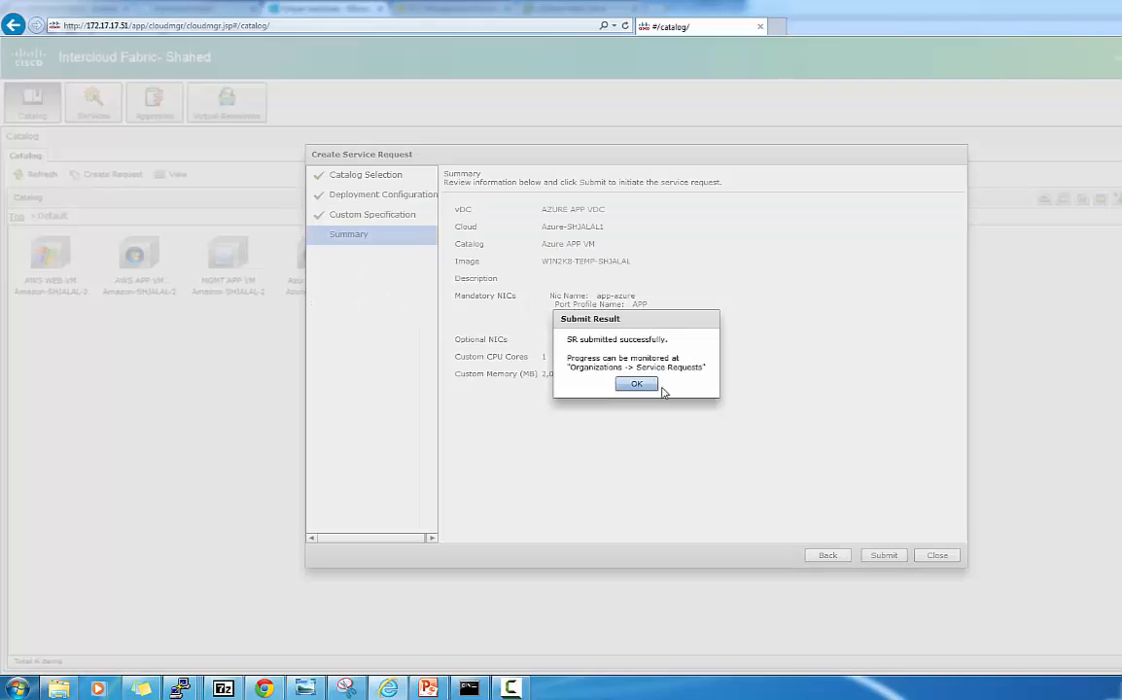
left_click(649, 386)
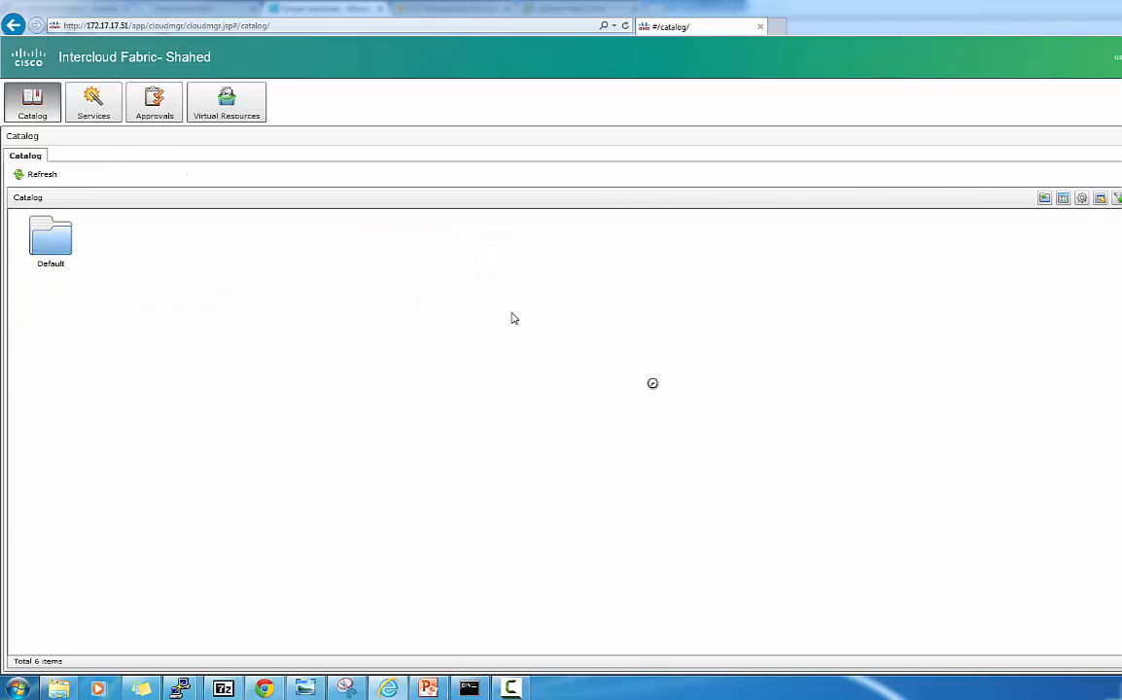
Submit an Azure WEB VM request from the Default catalog targeting AZURE WEB VDC.
double_click(60, 247)
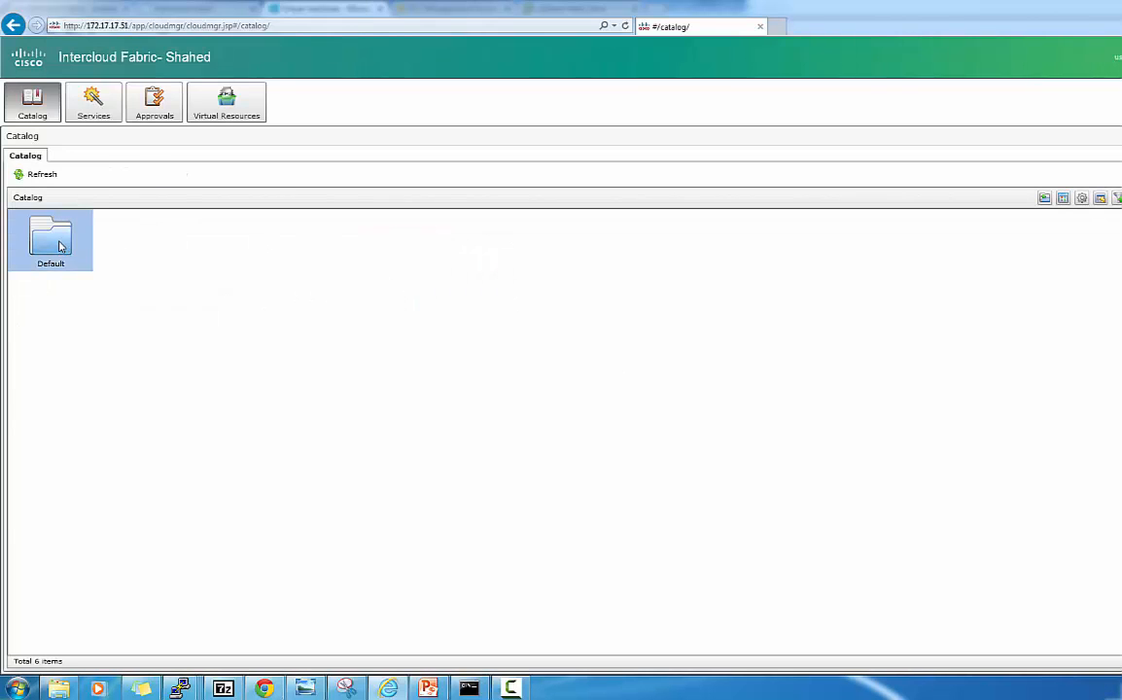
left_click(508, 256)
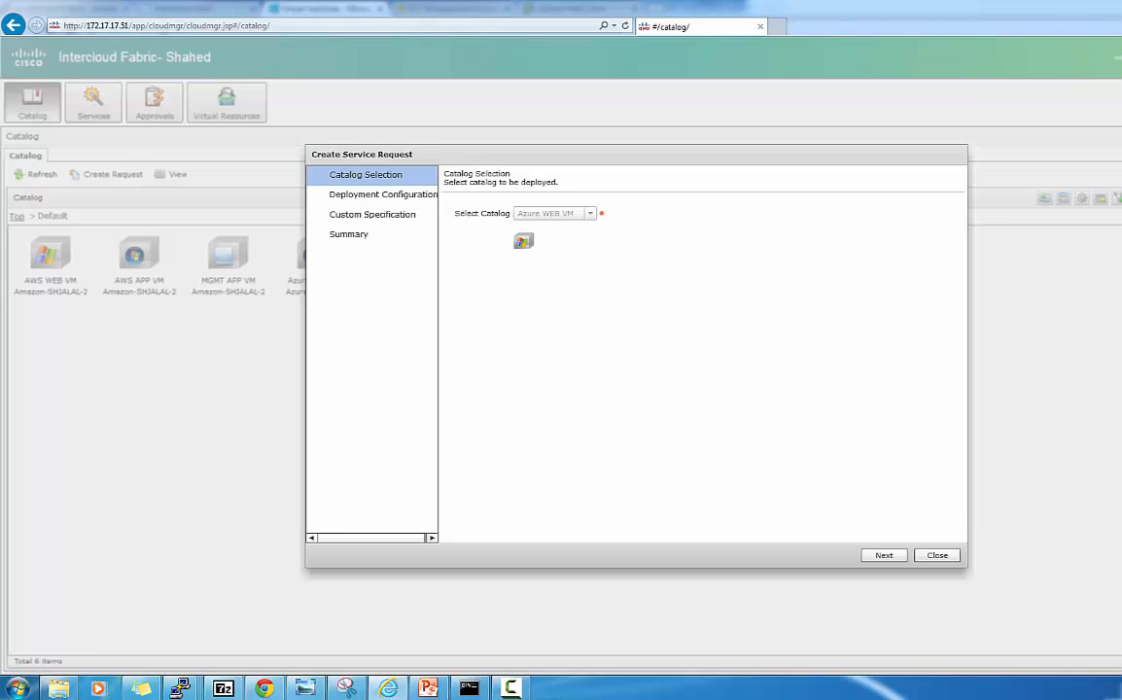
left_click(879, 557)
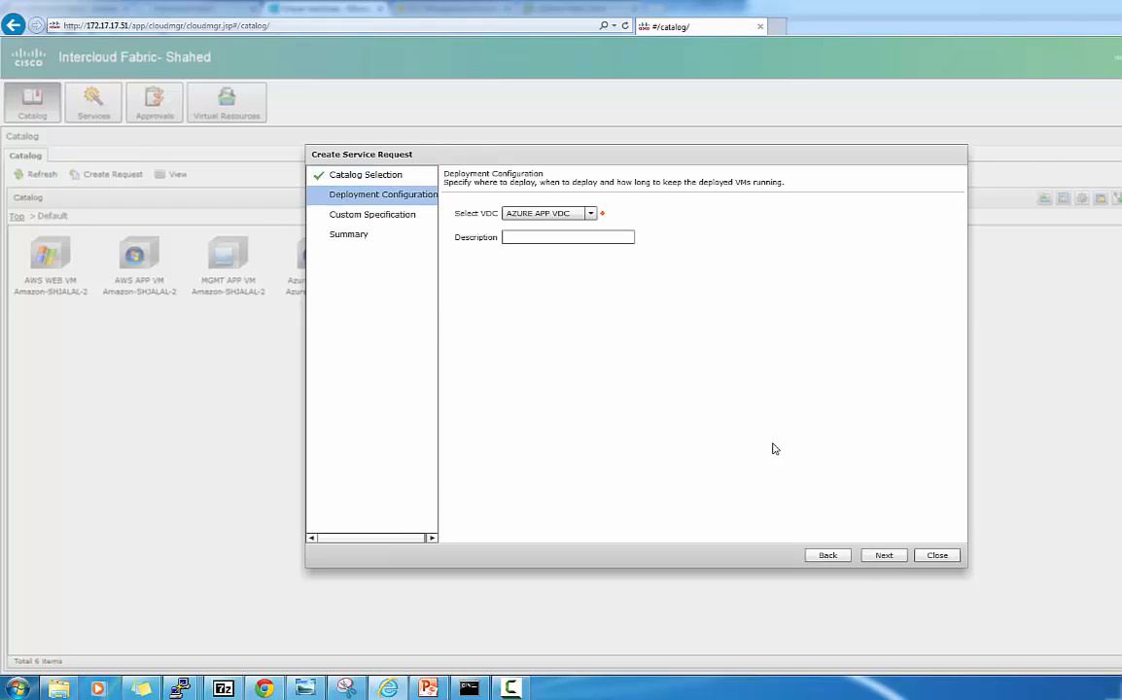
left_click(574, 215)
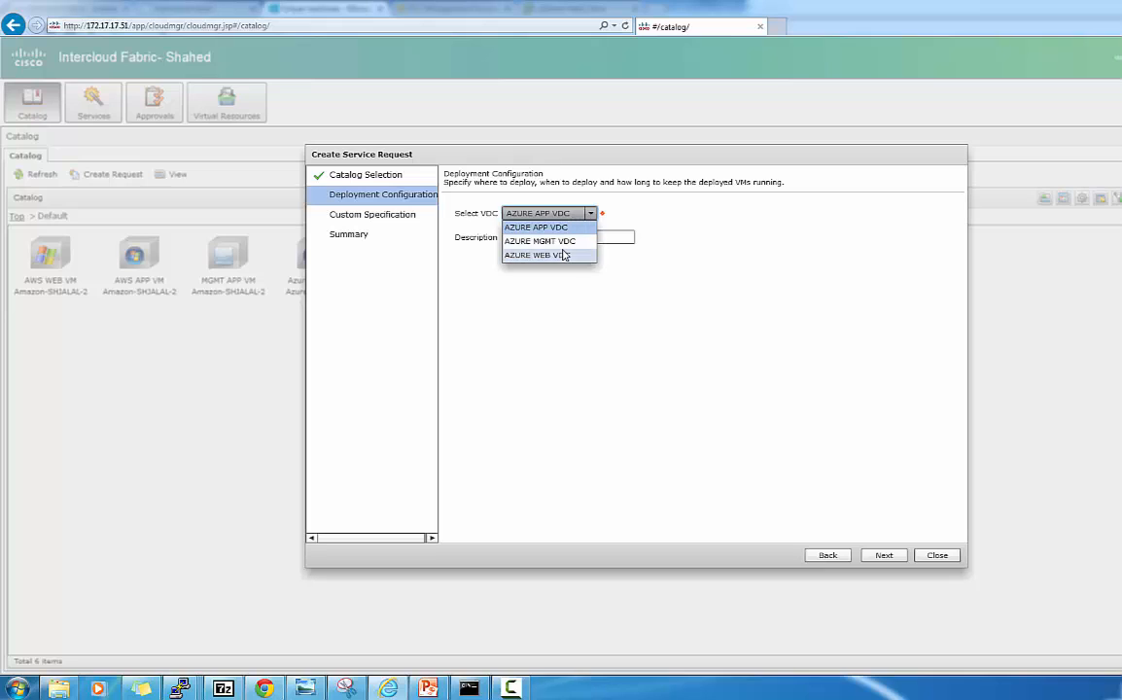
left_click(565, 255)
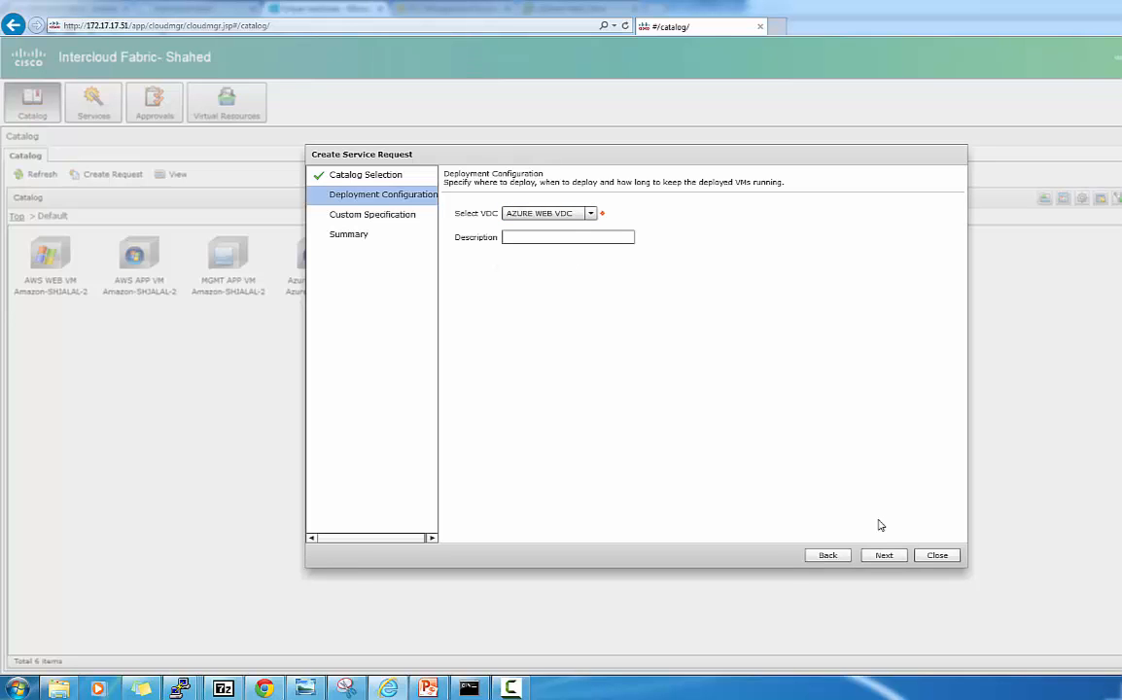
left_click(881, 555)
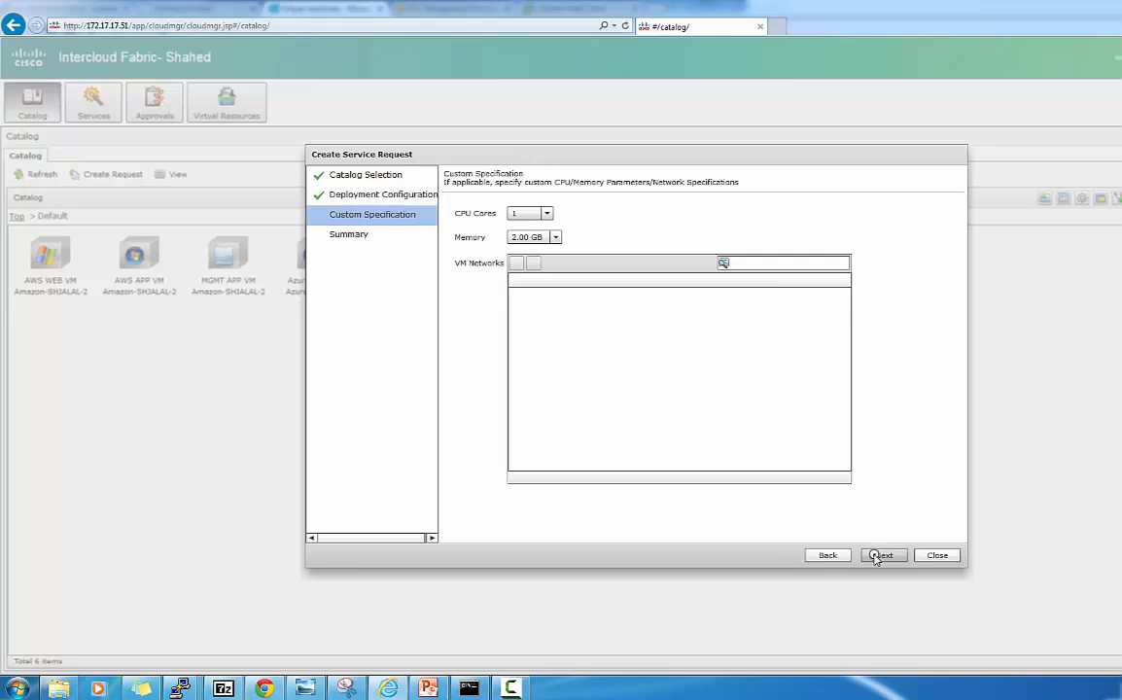
left_click(880, 555)
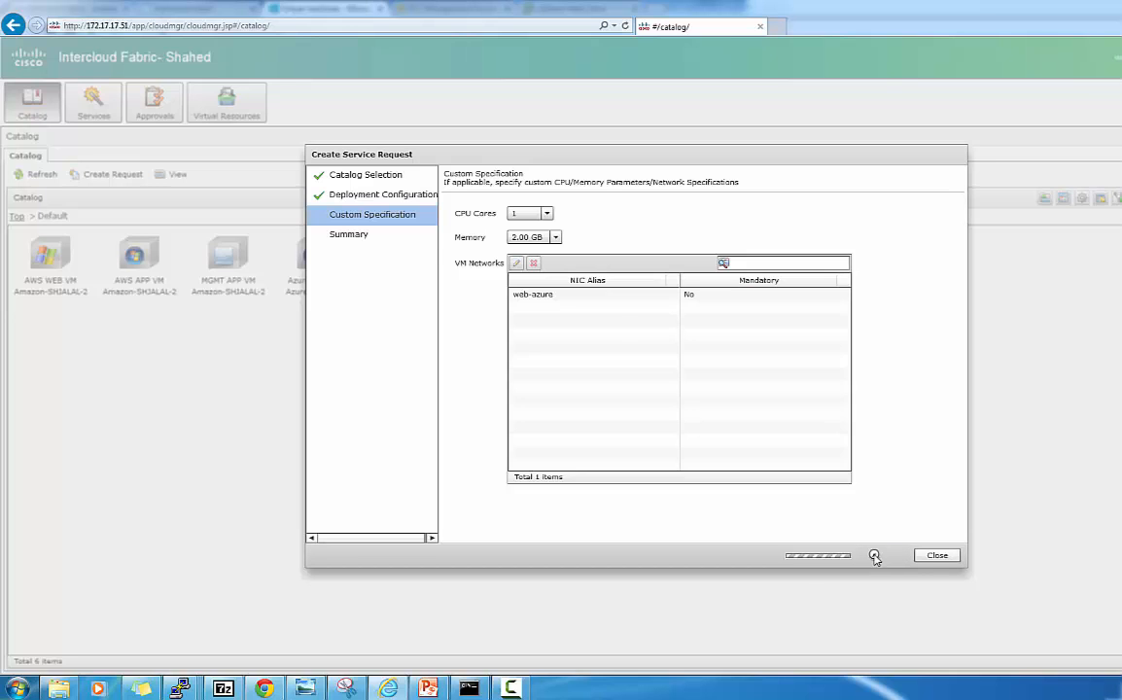
left_click(880, 556)
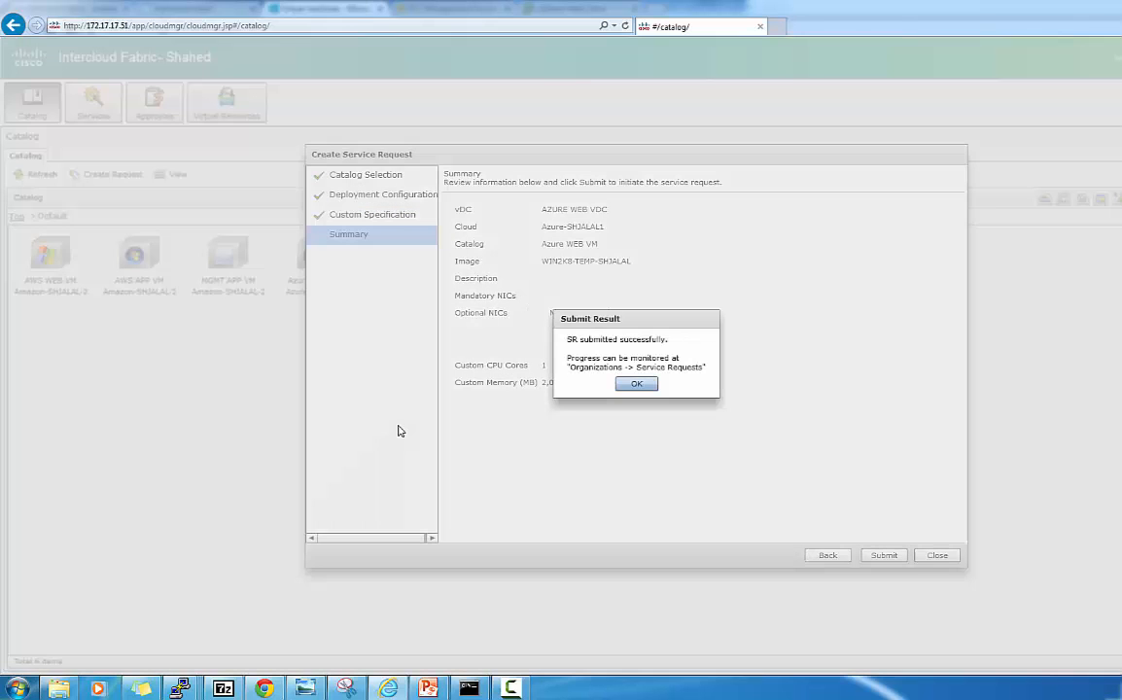
left_click(646, 387)
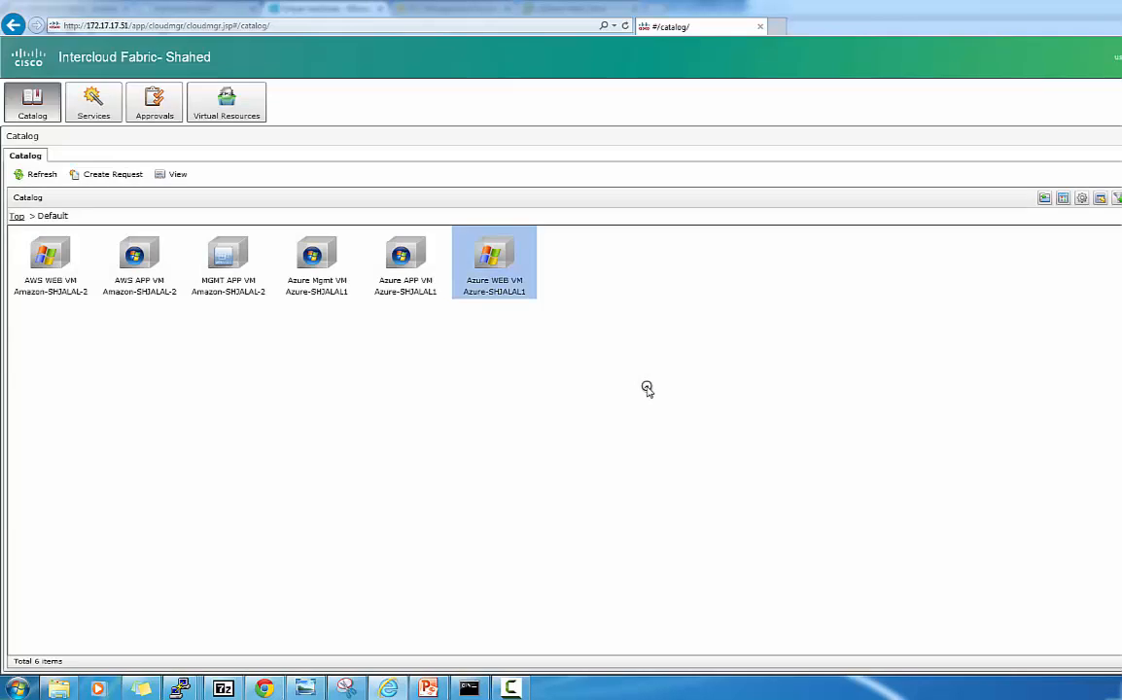
Check the Azure subscription usage (9 of 20 cores), then return to Intercloud Fabric.
left_click(268, 689)
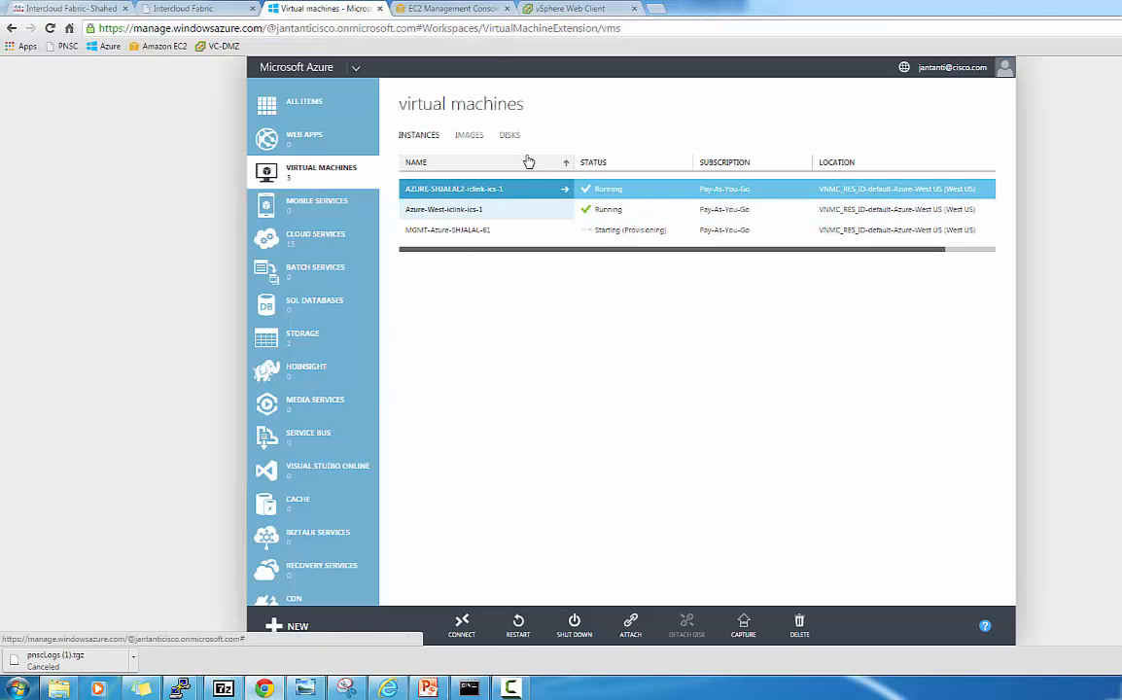
scroll(306, 474, "down", 5)
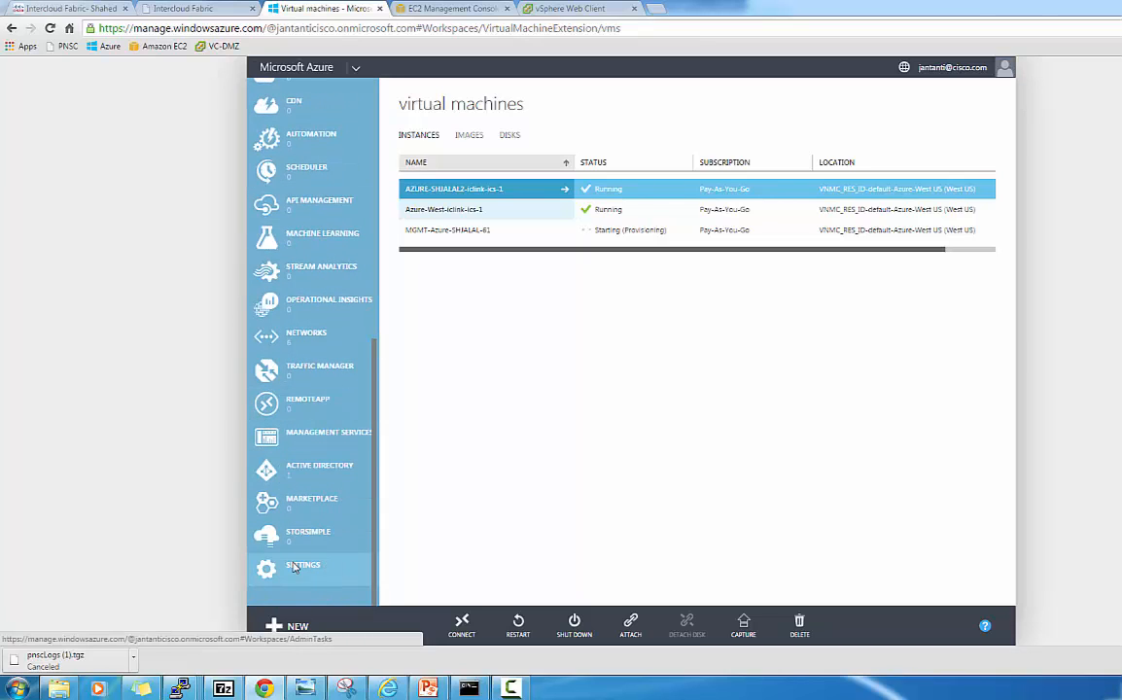
left_click(296, 569)
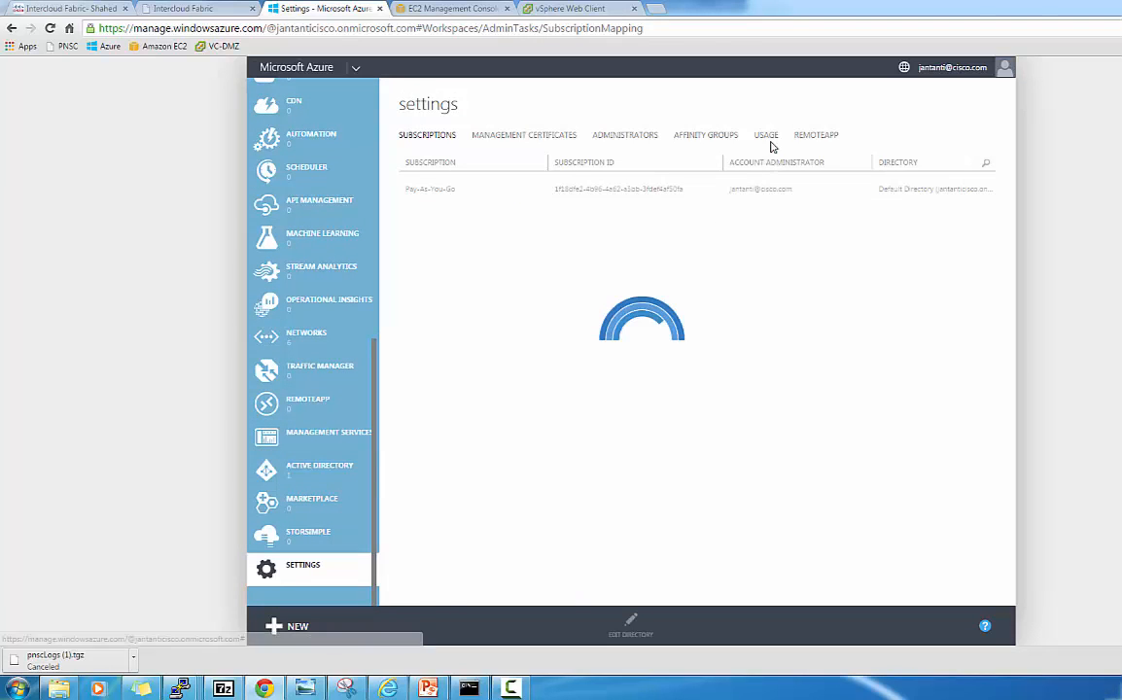
left_click(767, 136)
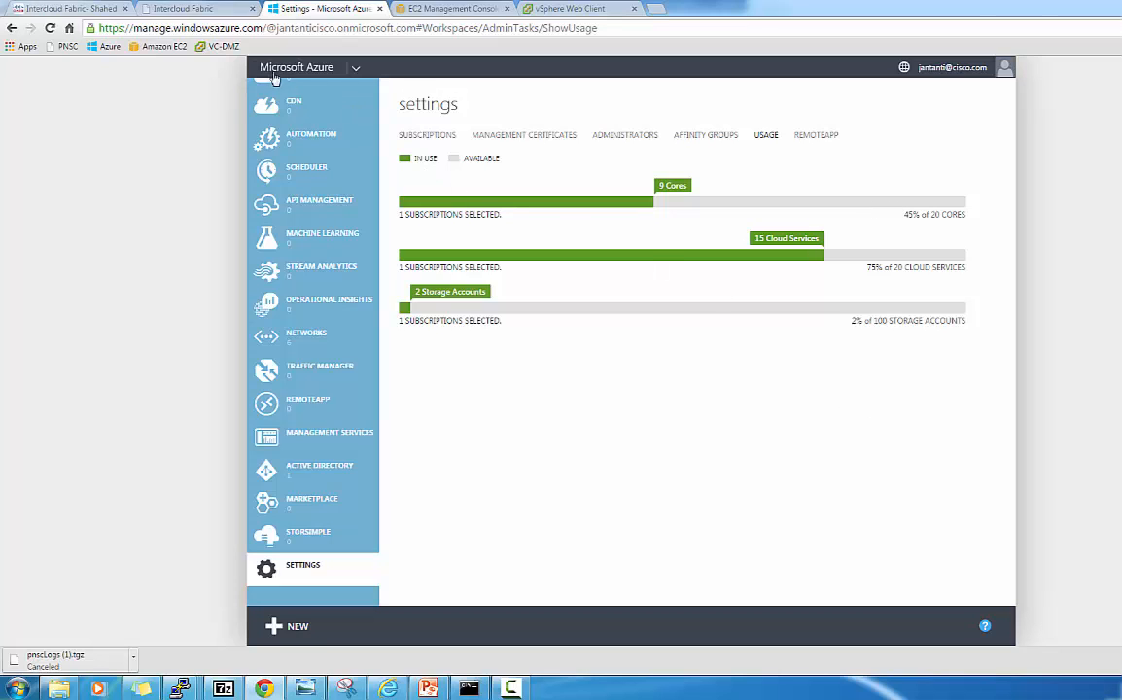
left_click(109, 8)
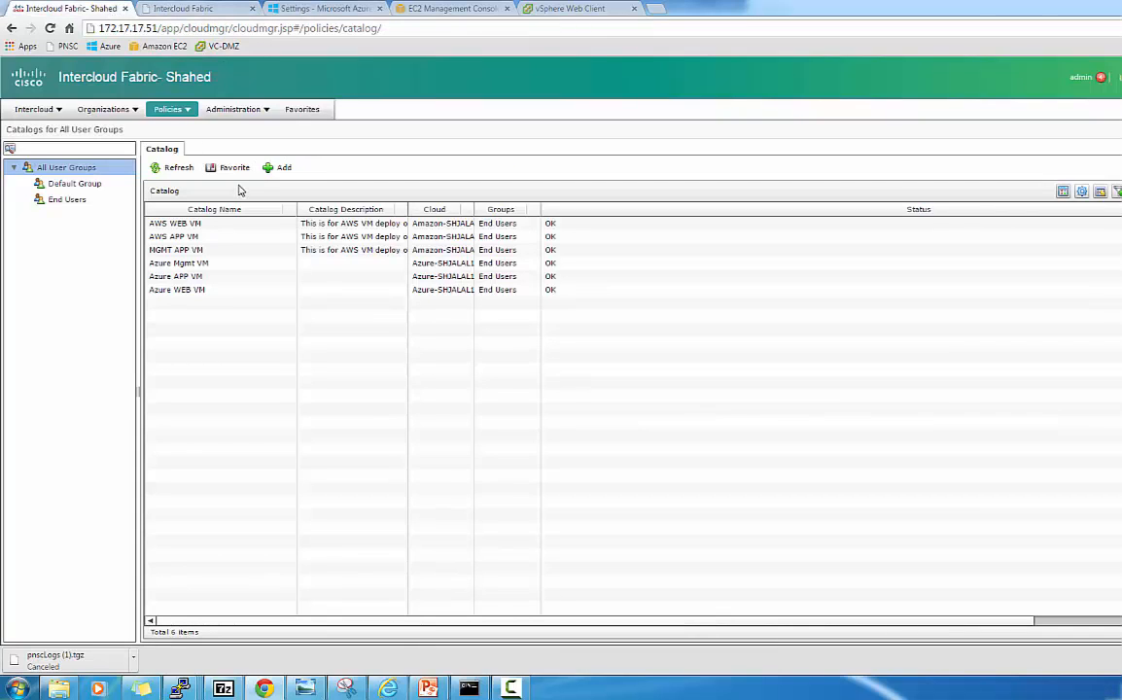
List the service requests and reload the workflow log of request 63.
left_click(123, 108)
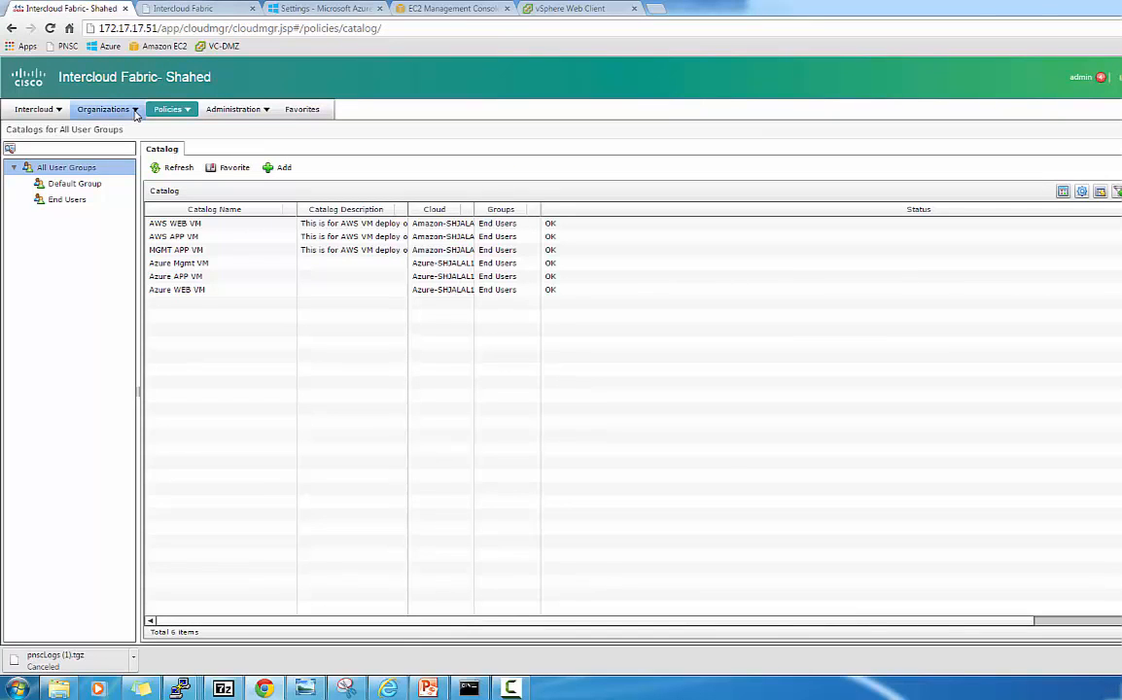
left_click(129, 132)
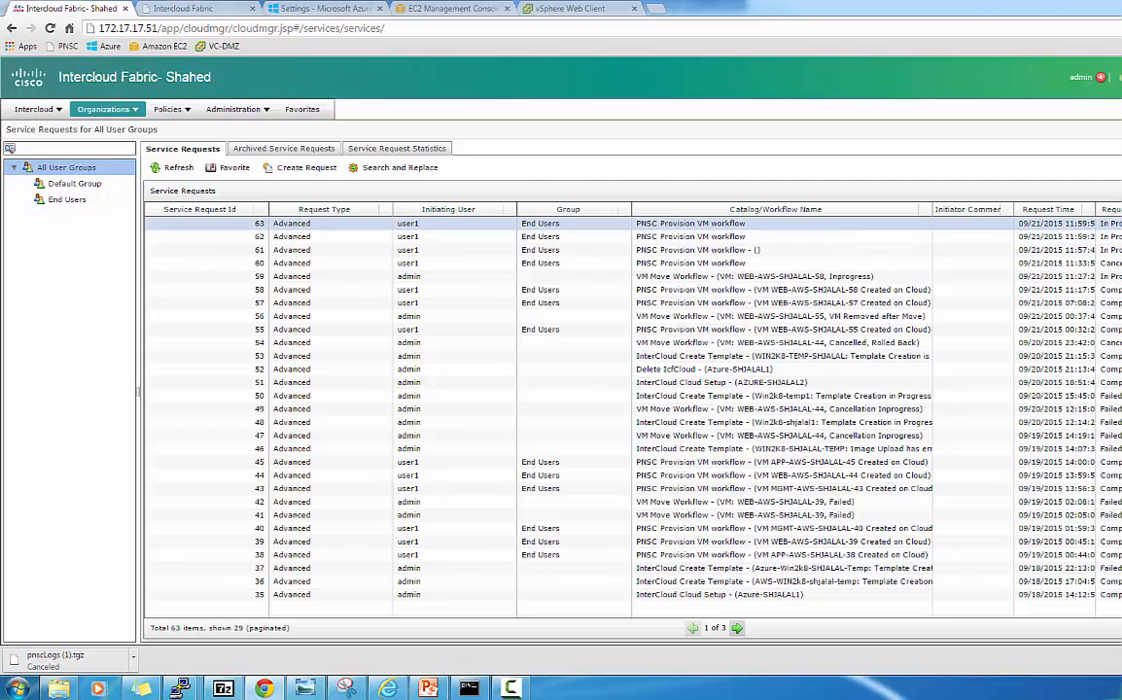
left_click(292, 224)
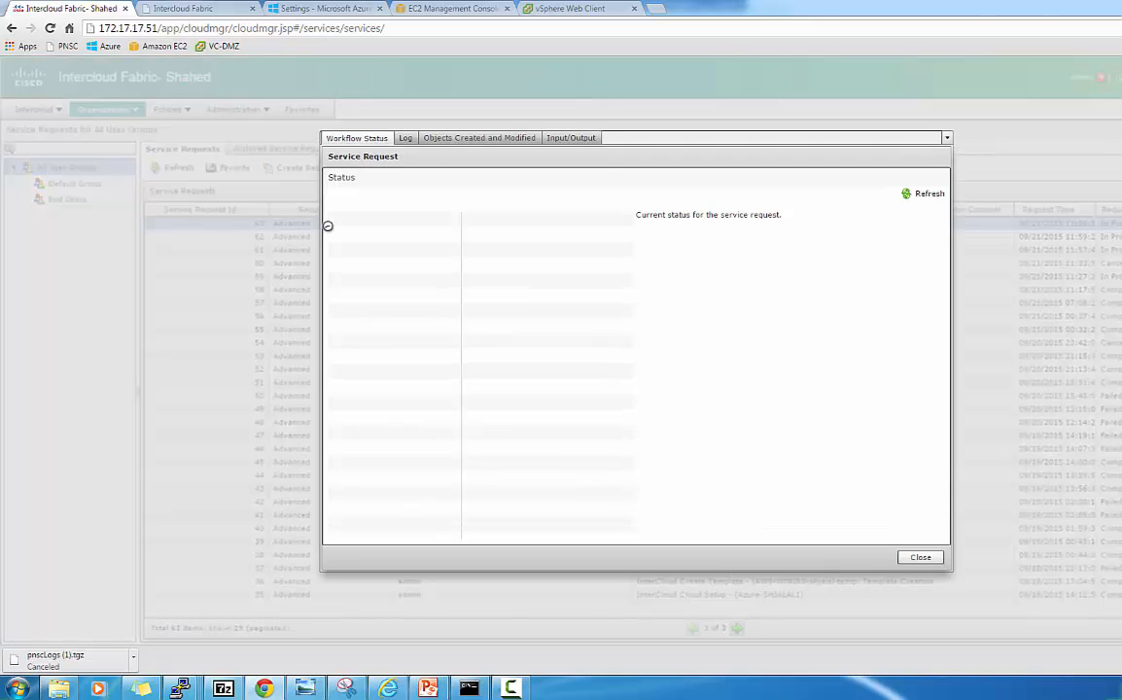
left_click(405, 140)
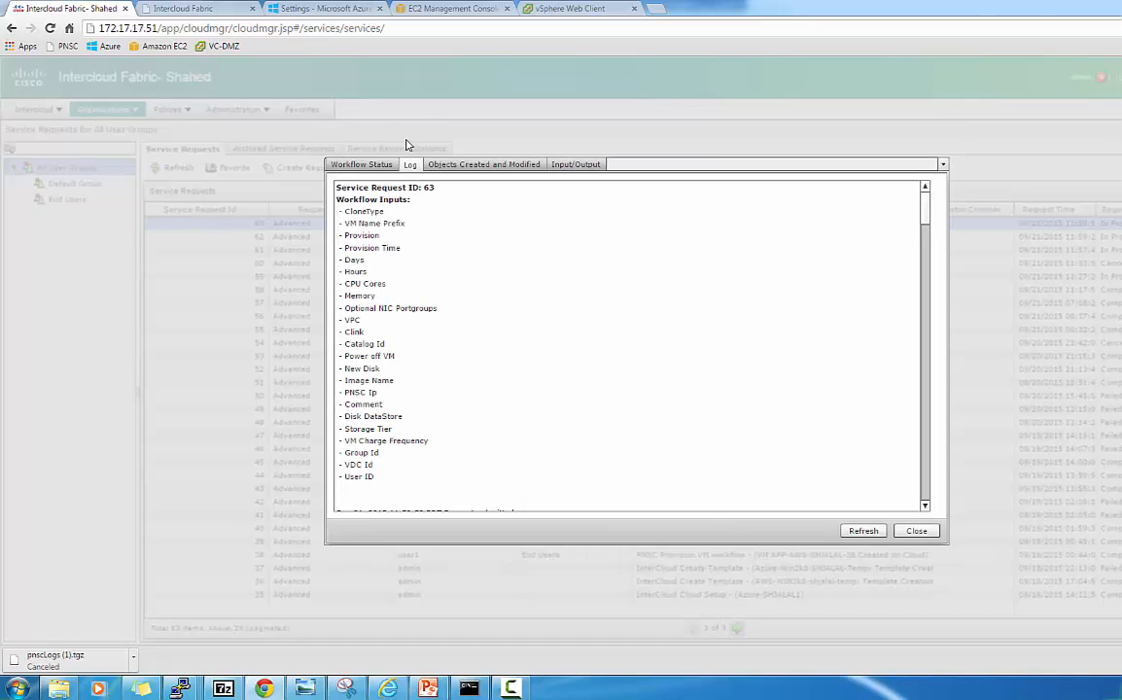
left_click(870, 532)
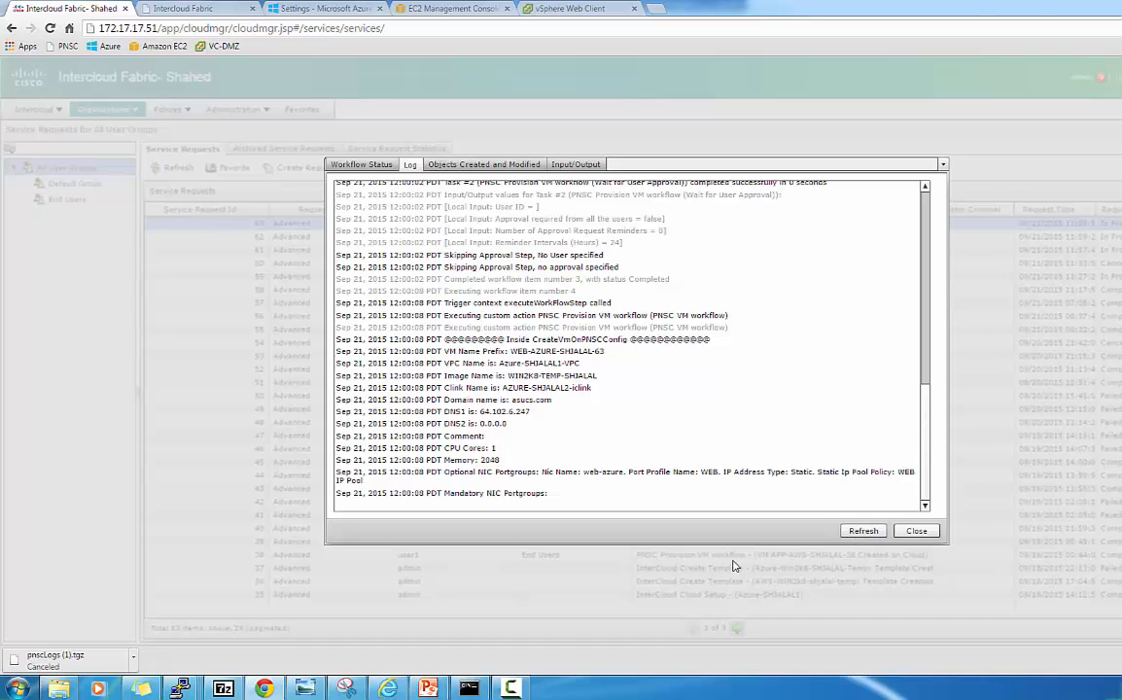
left_click(511, 689)
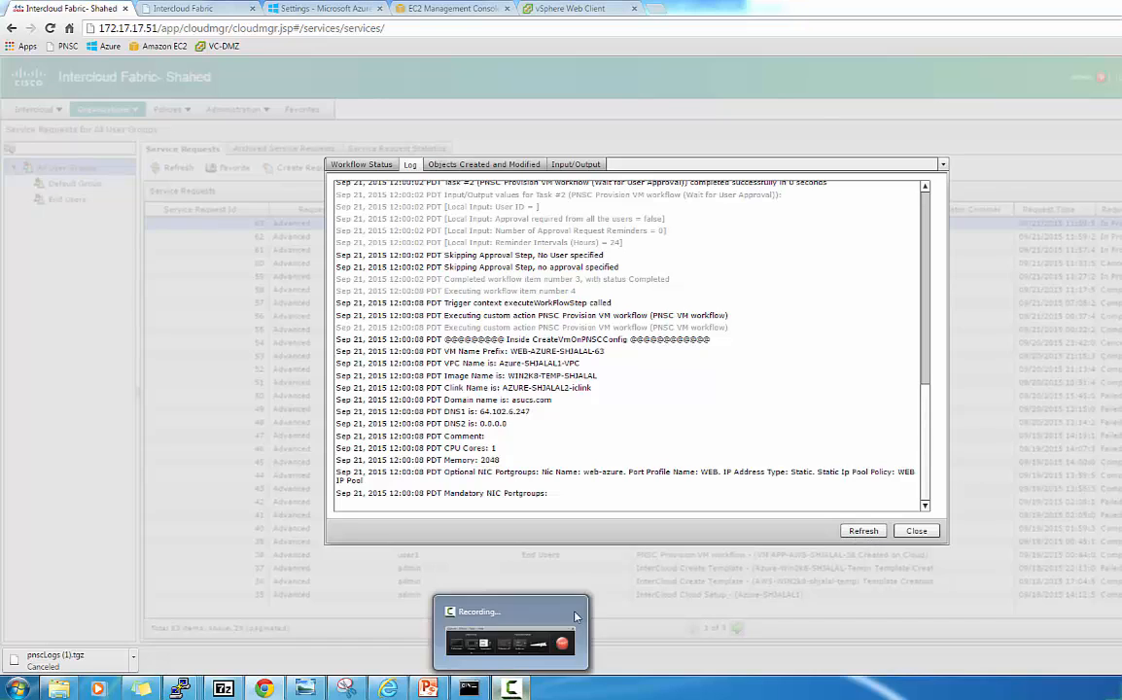
left_click(440, 611)
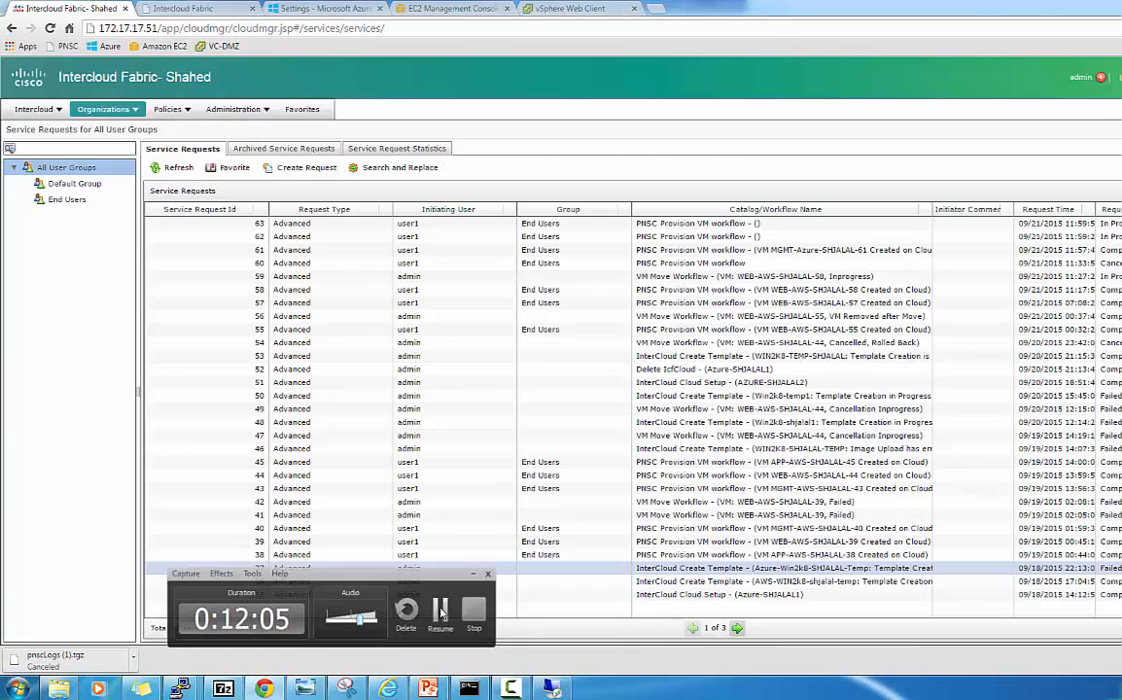
left_click(441, 611)
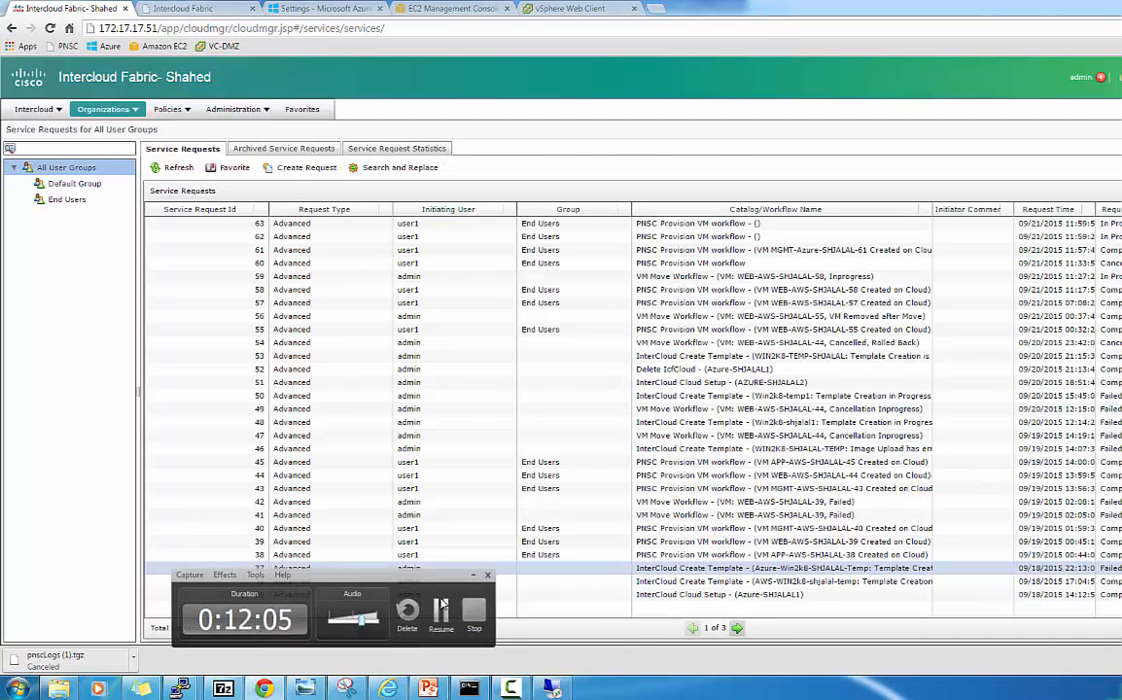
Open request 61's workflow log, refresh and scroll through it, then close it.
double_click(509, 249)
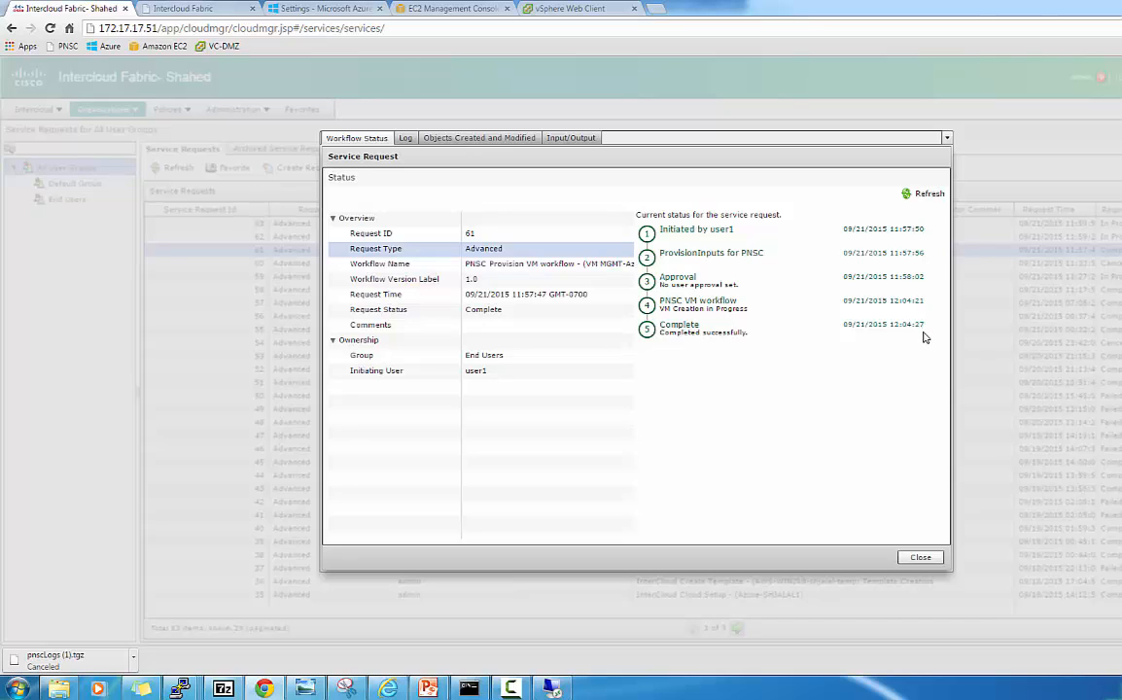
left_click(405, 140)
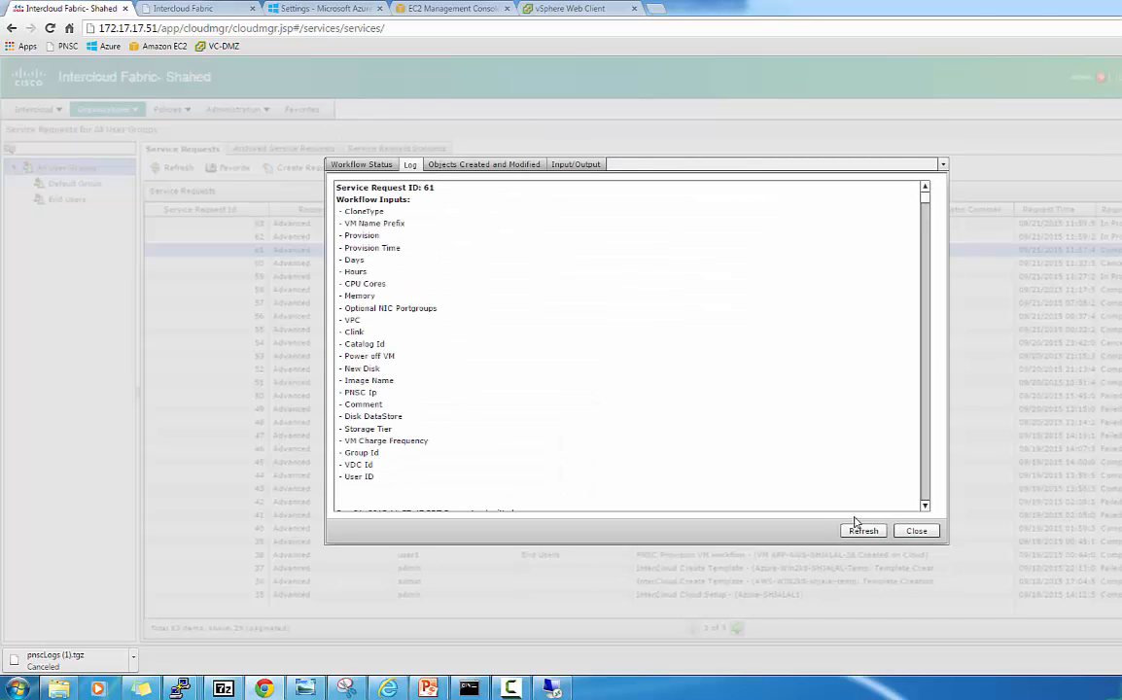
left_click(856, 530)
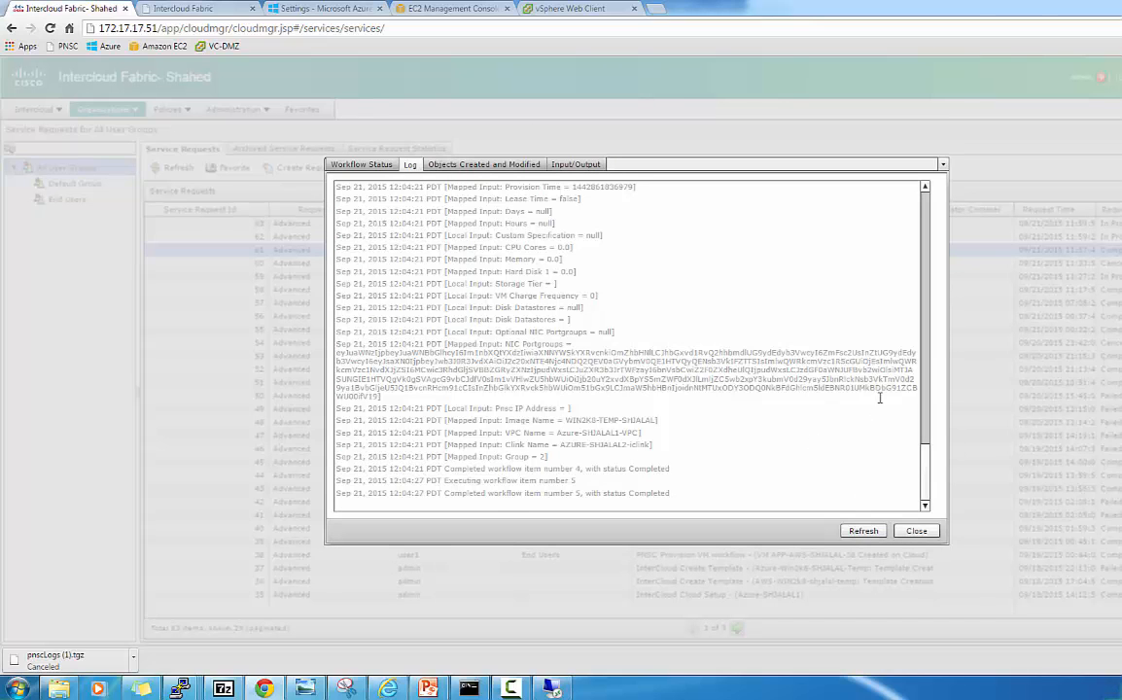
left_click_drag(924, 446, 920, 342)
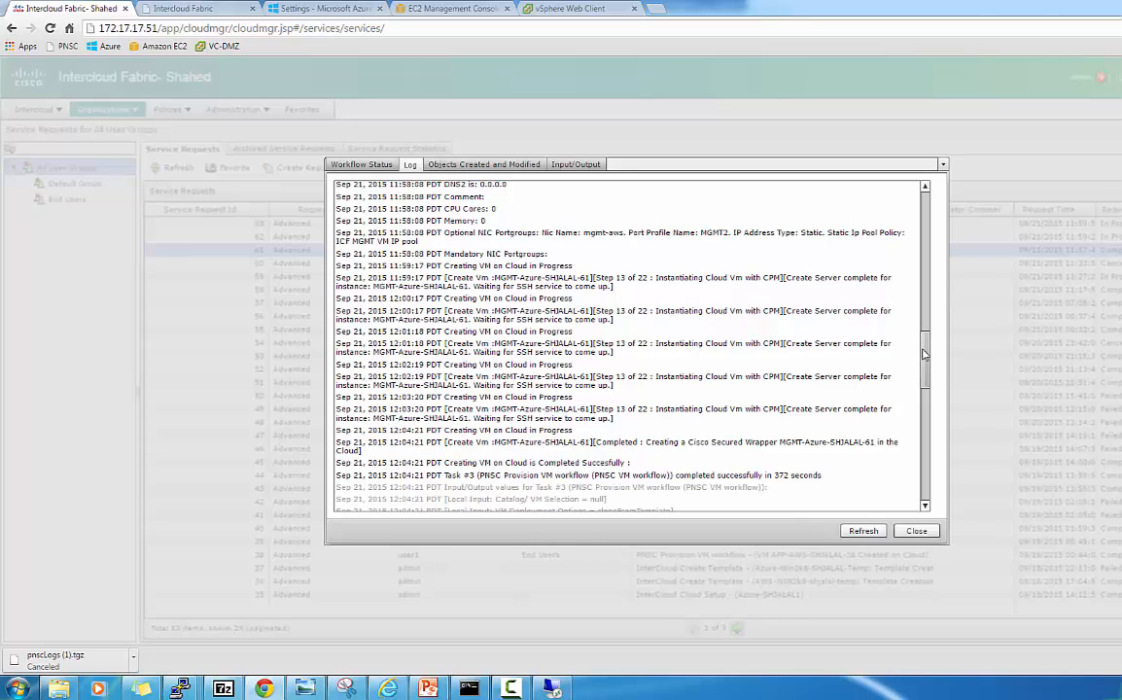
left_click_drag(926, 368, 926, 380)
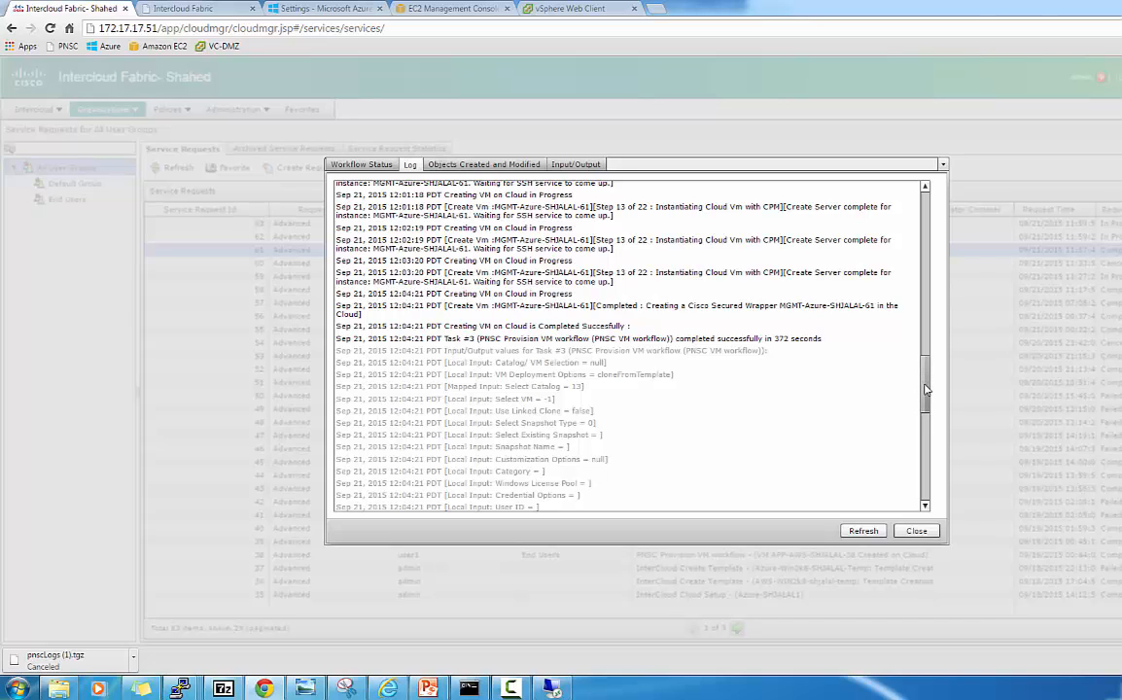
left_click_drag(926, 381, 940, 470)
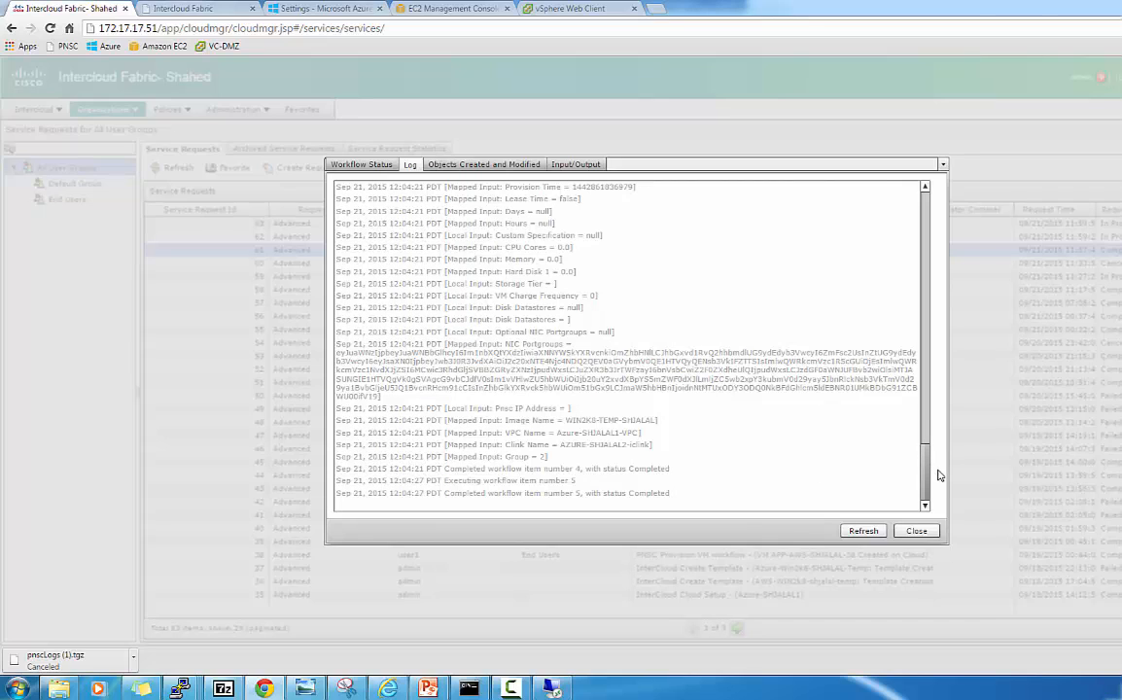
left_click(917, 530)
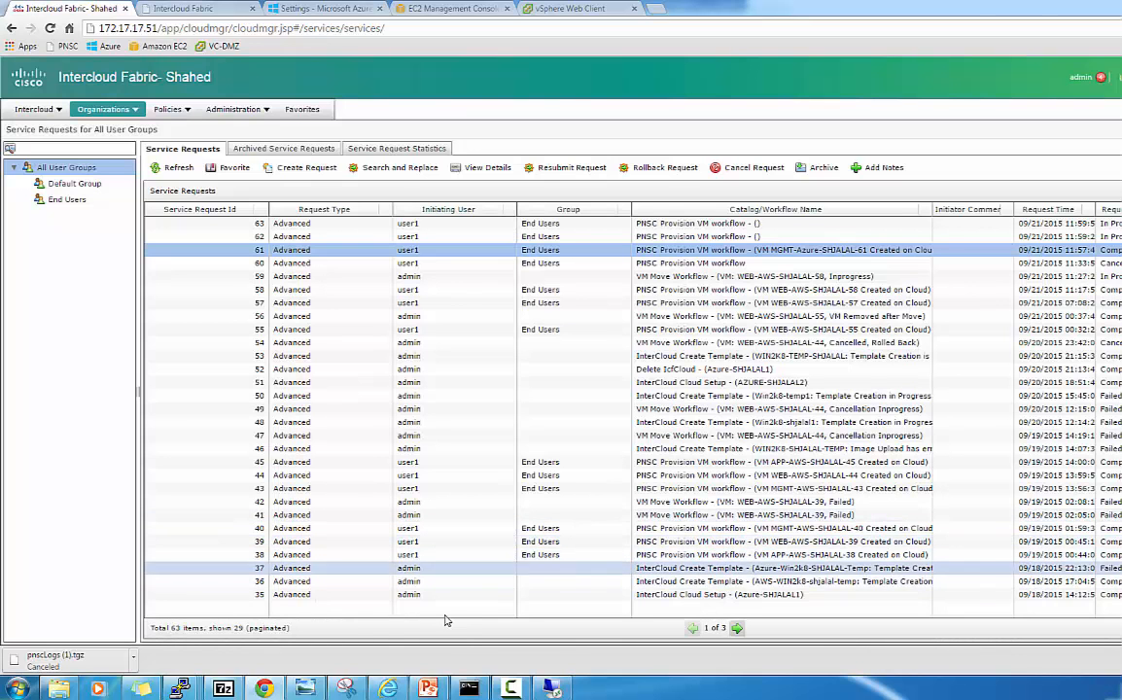
Show the AZURE-SHJALAL2 cloud's VMs under Compute and select MGMT-Azure-SHJALAL-61.
left_click(469, 689)
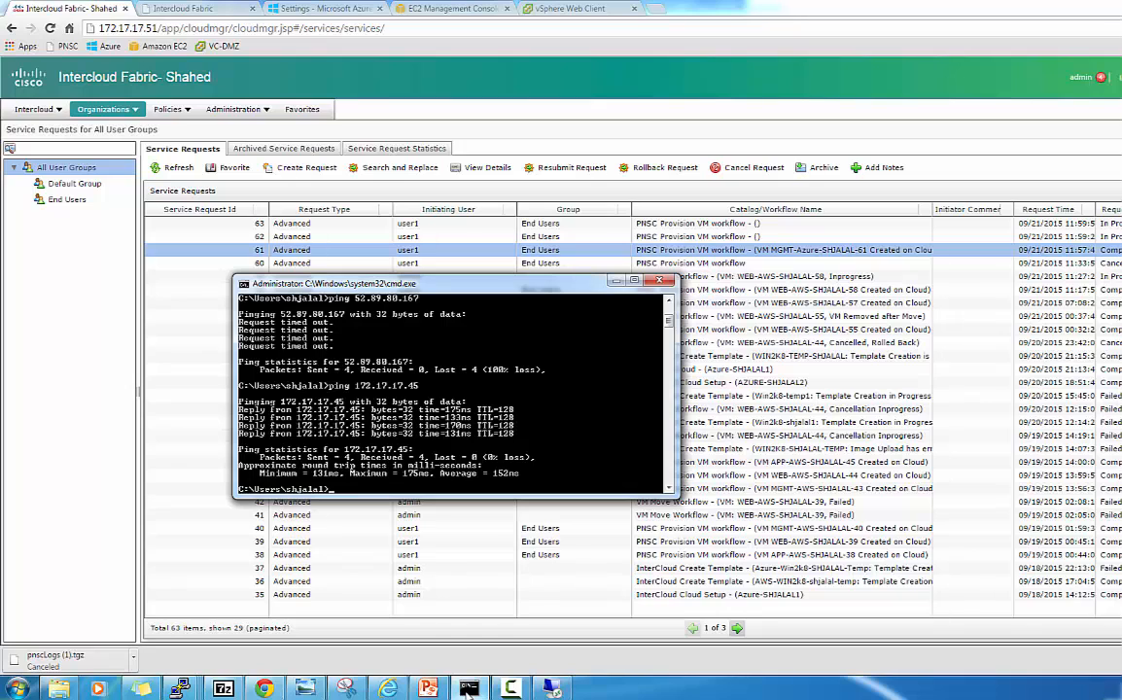
left_click(58, 115)
left_click(58, 111)
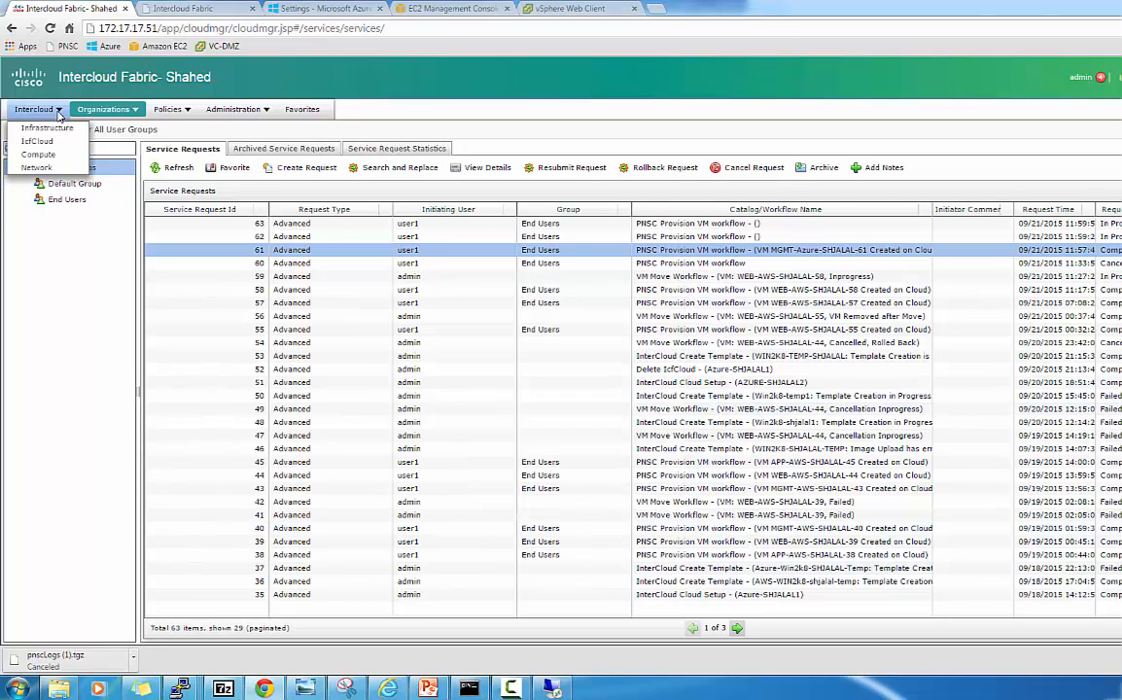
left_click(39, 156)
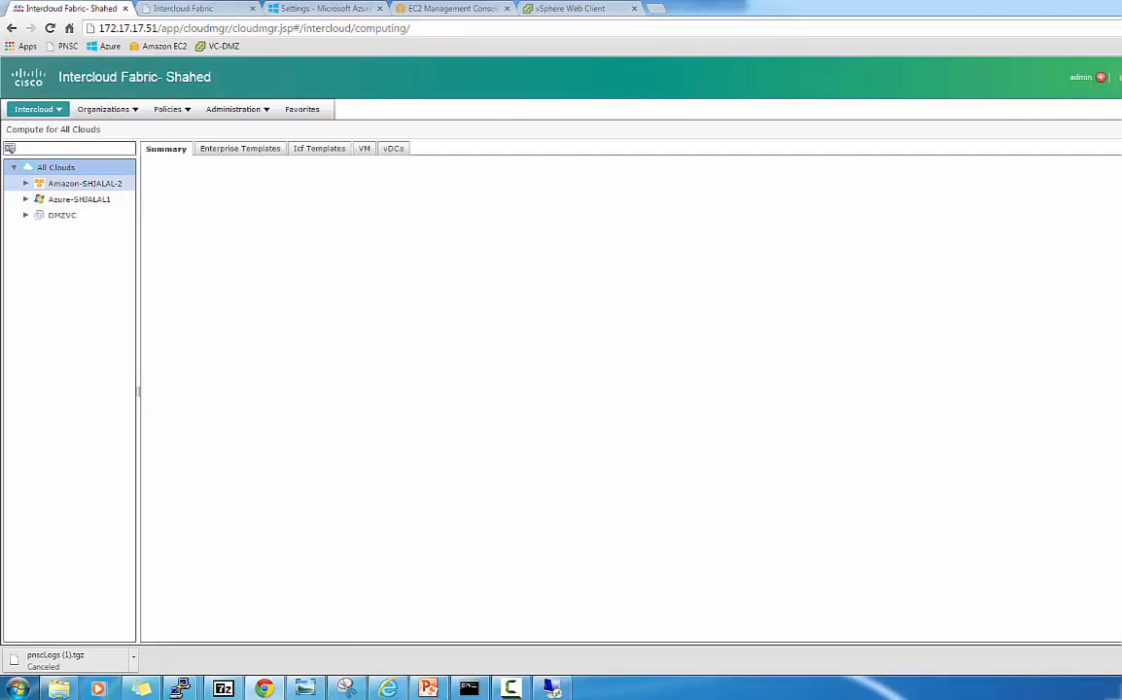
left_click(26, 199)
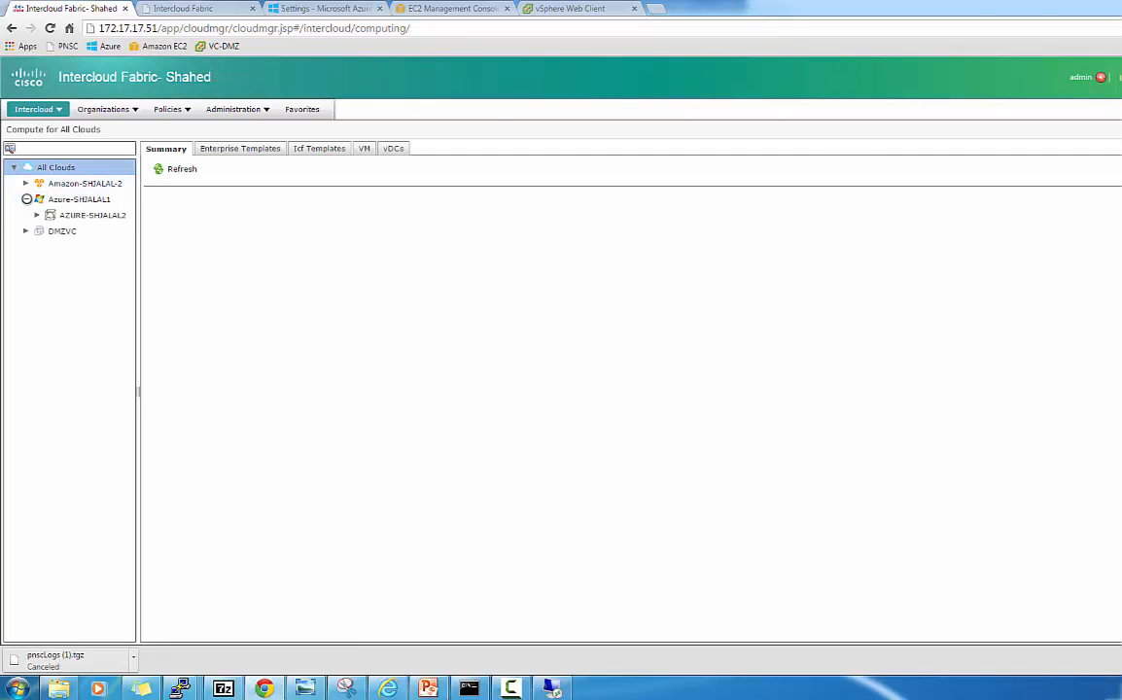
left_click(80, 216)
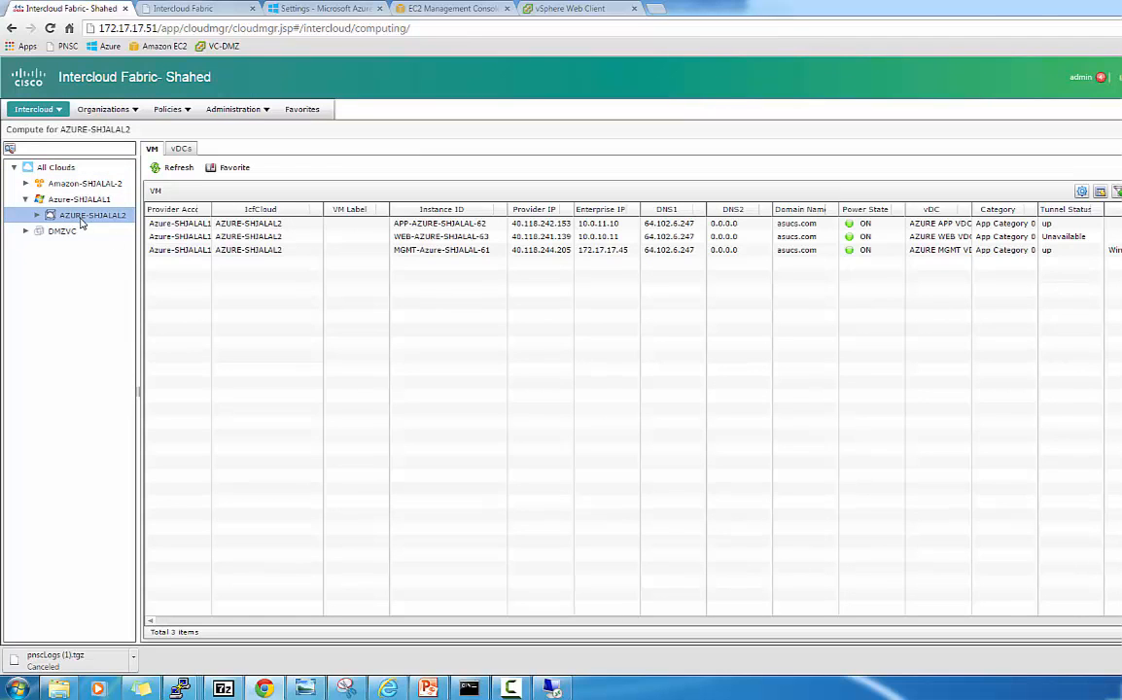
left_click(615, 254)
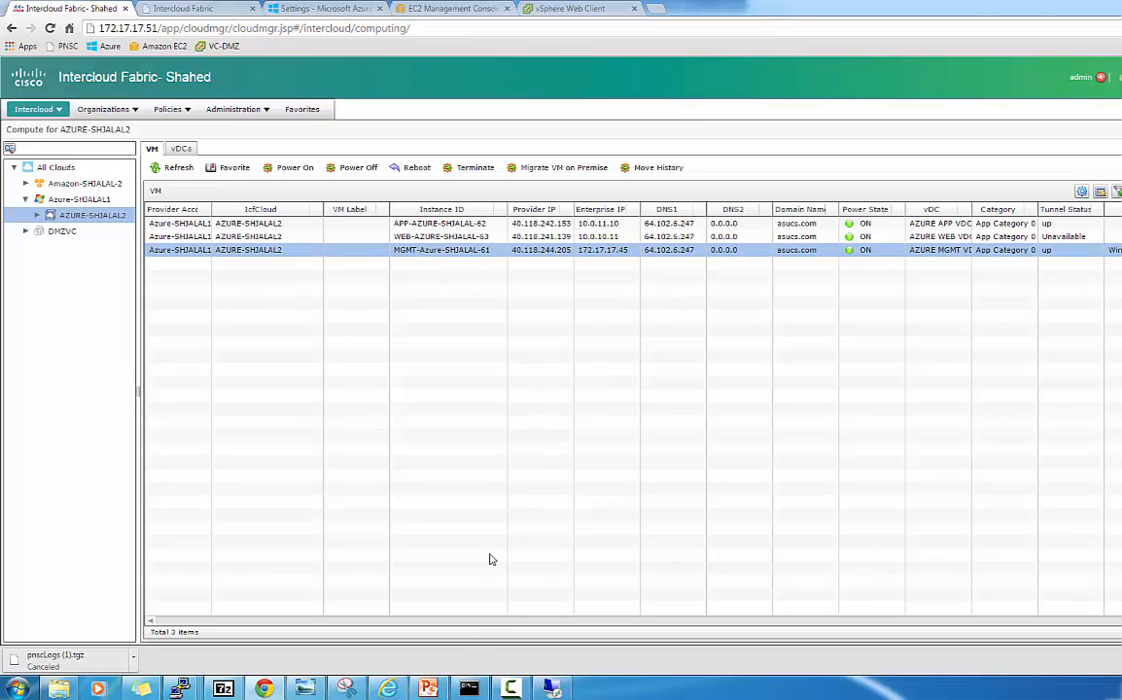
Re-run the ping to 172.17.17.45 in the terminal.
left_click(469, 690)
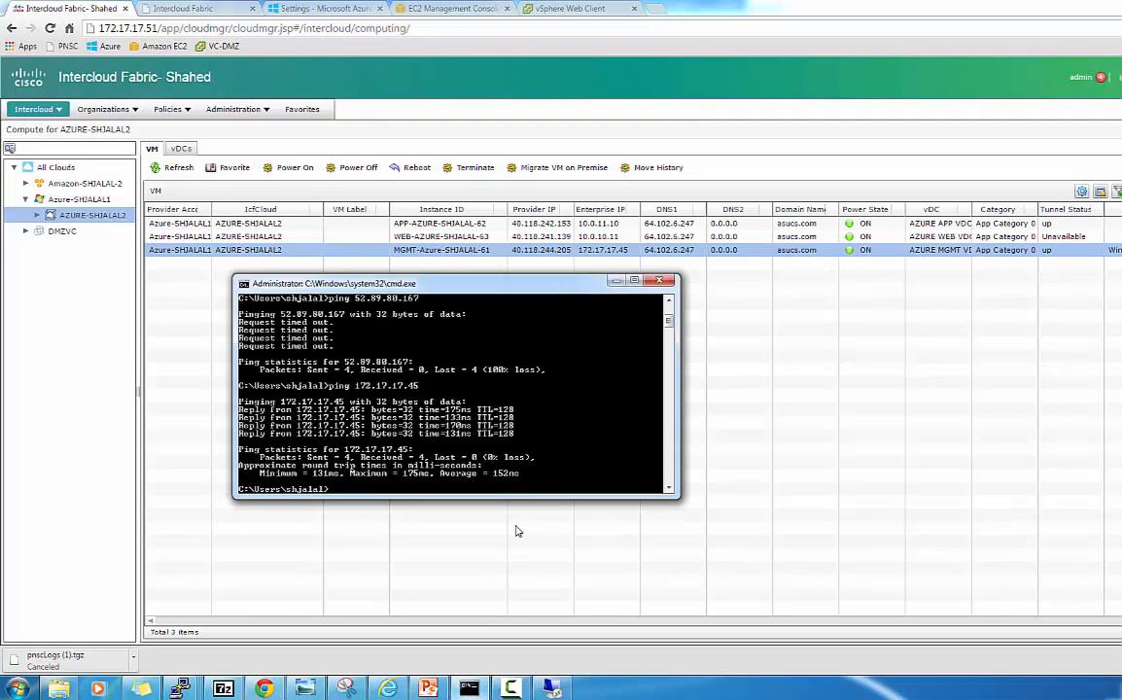
key("Up")
key("Return")
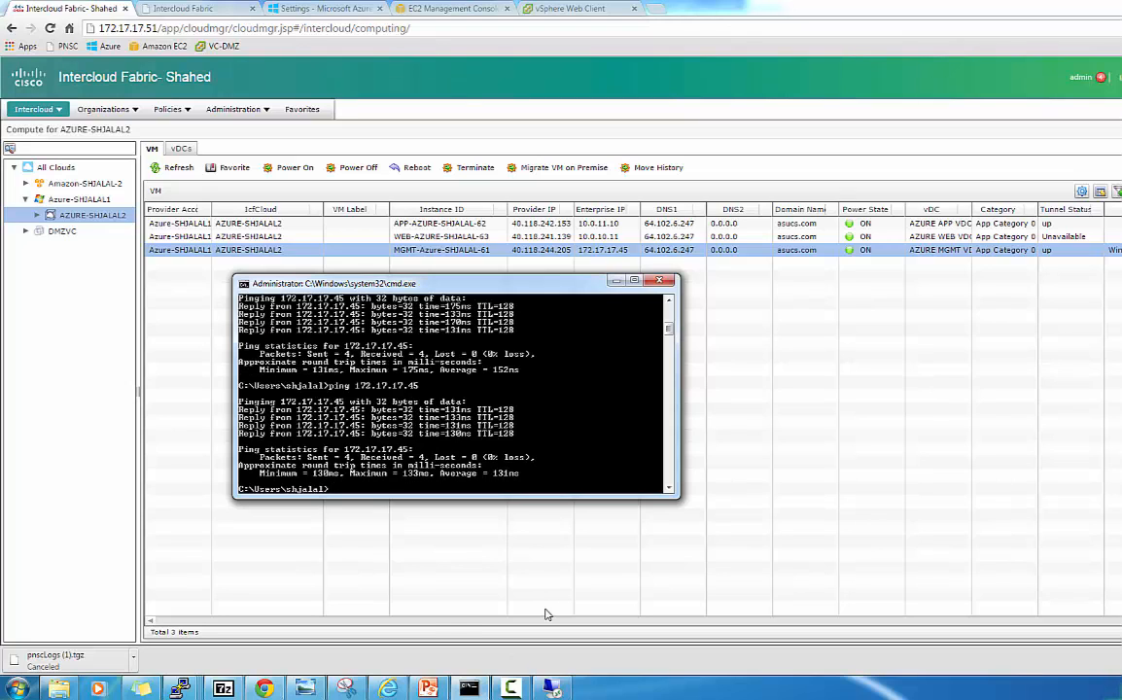
Connect via Remote Desktop to 172.17.17.45 and log in with the account password.
mouse_move(429, 688)
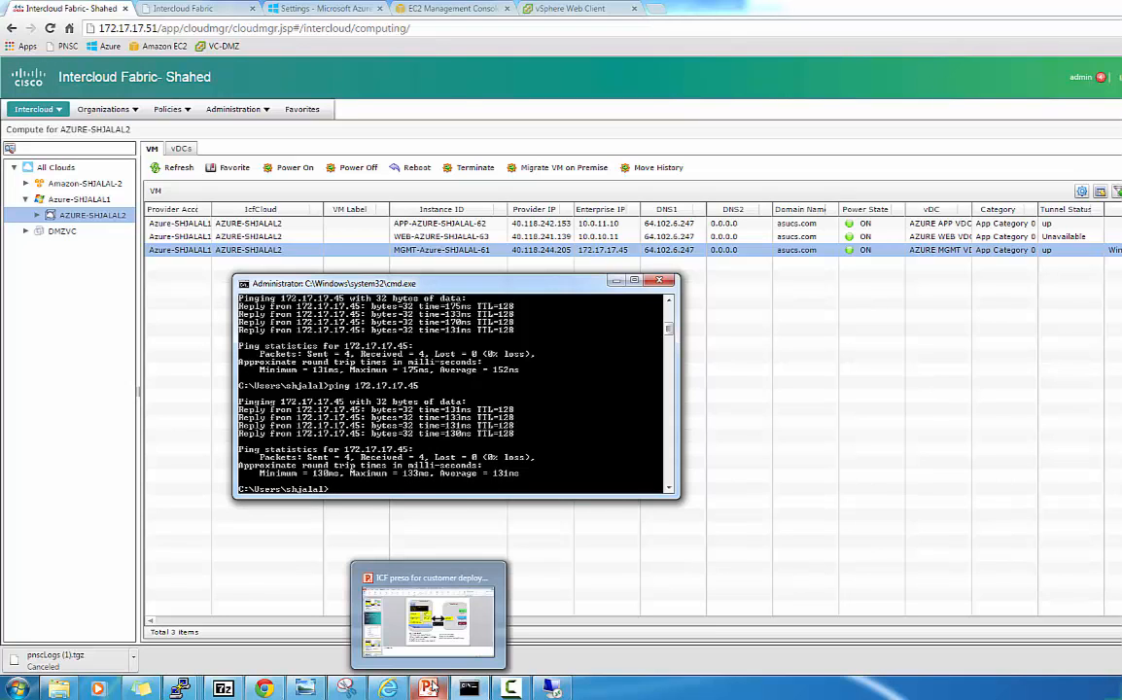
left_click(428, 618)
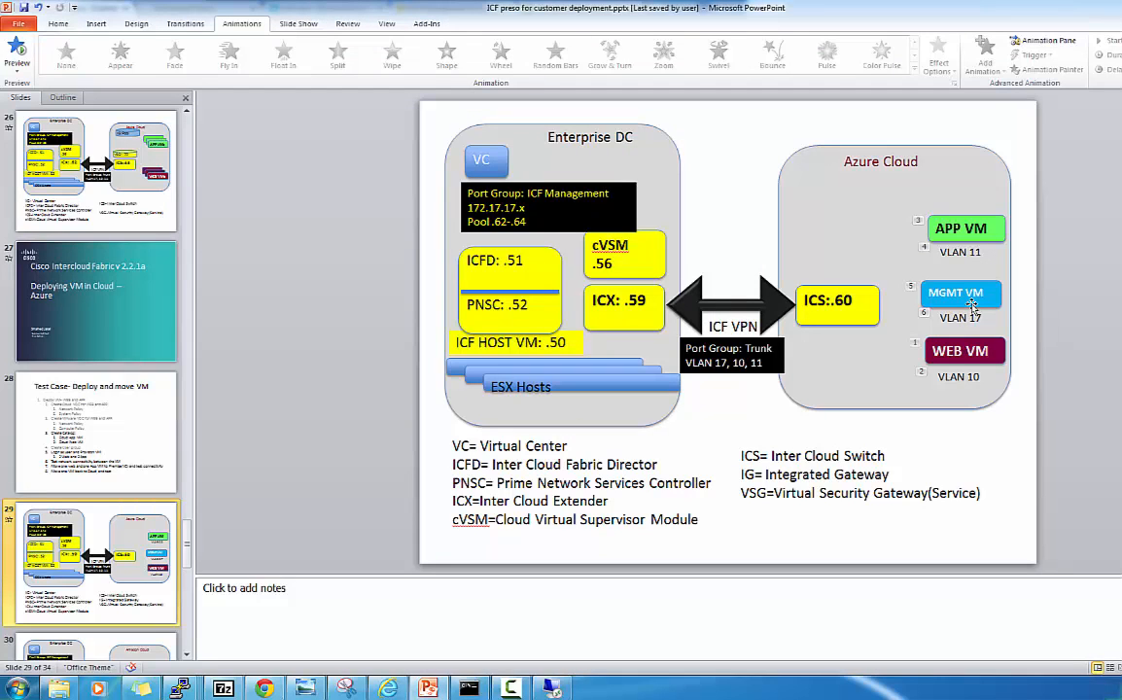
left_click(552, 690)
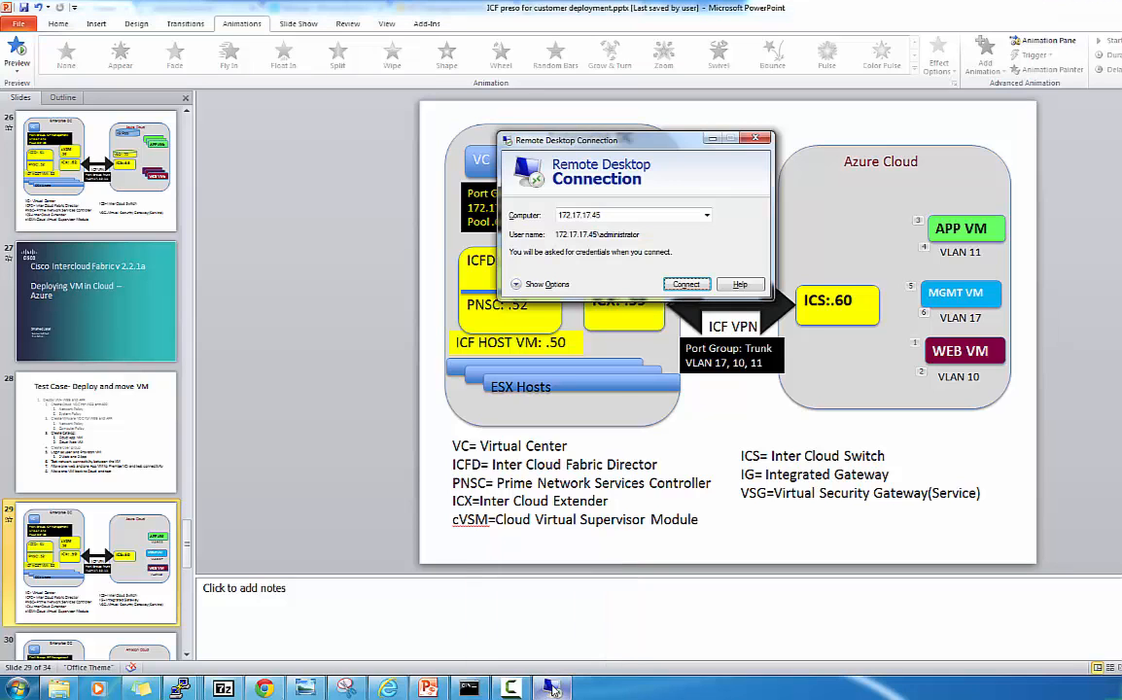
left_click(687, 285)
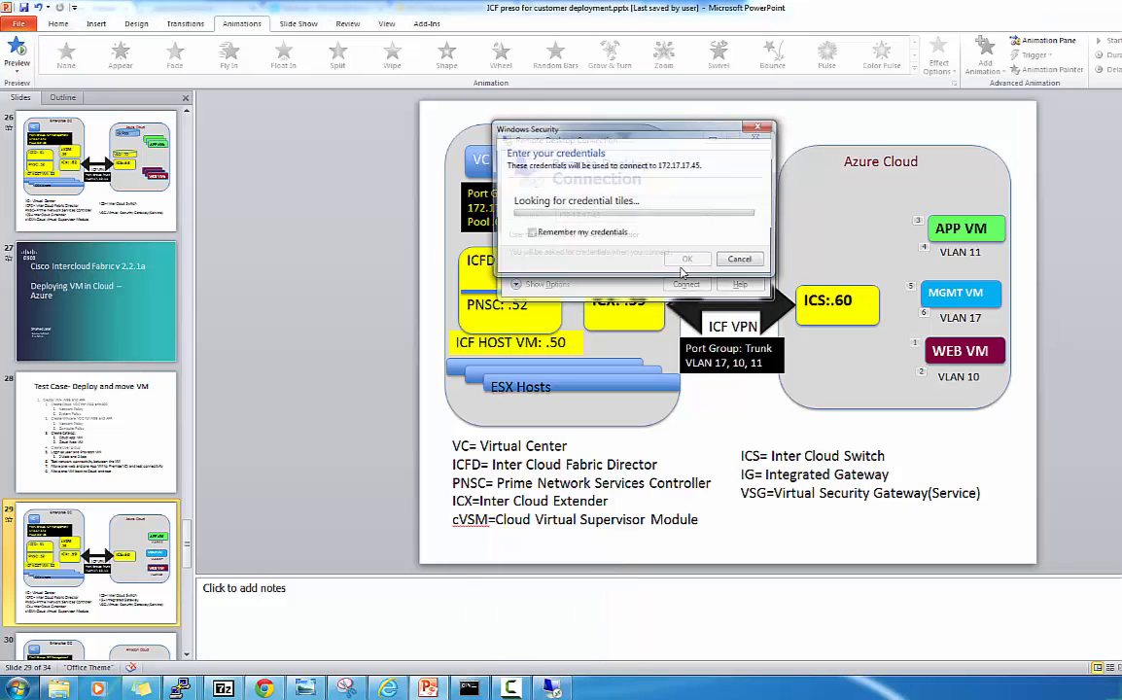
left_click(611, 191)
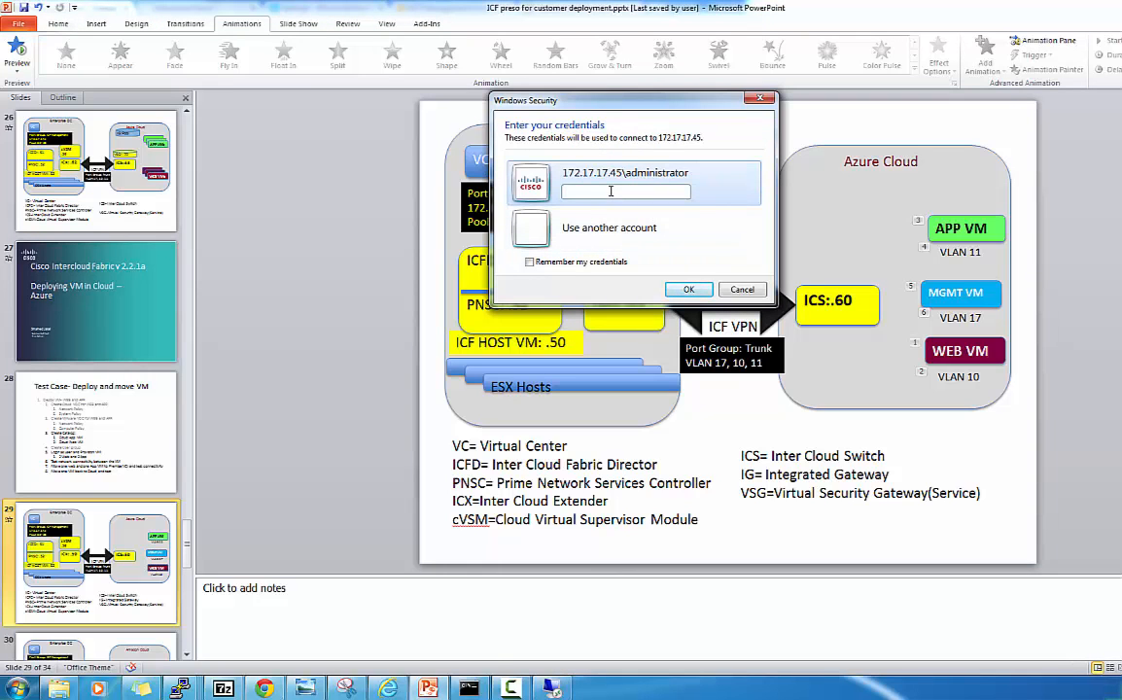
type("•••••••")
left_click(689, 289)
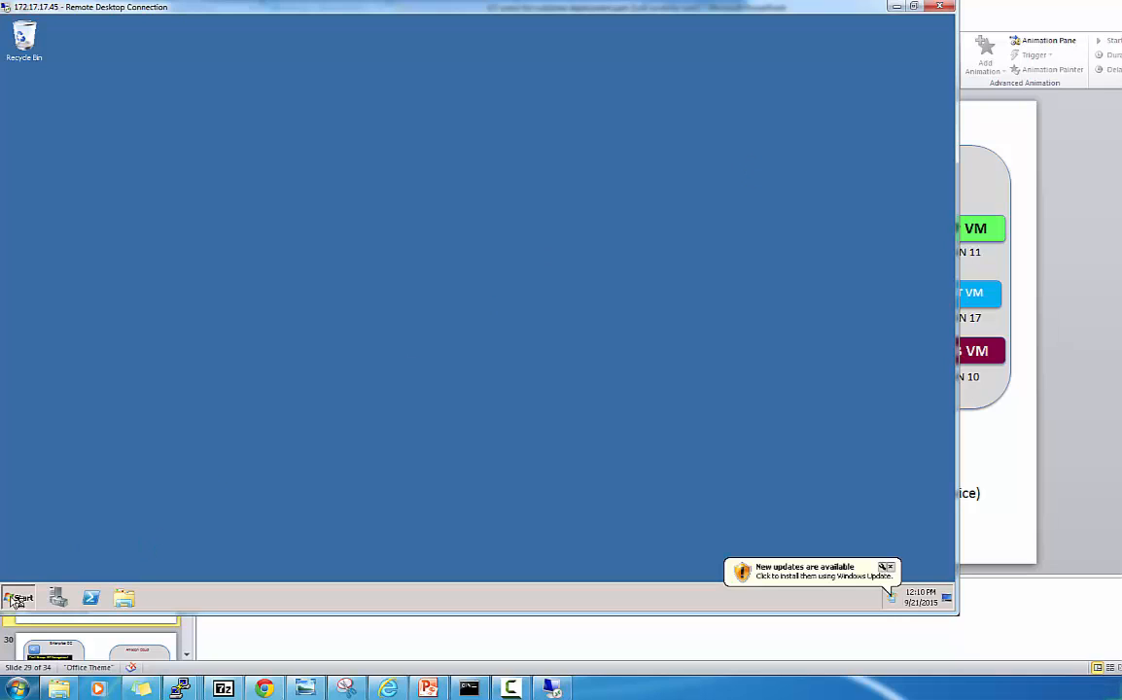
Run ipconfig in a maximized remote command prompt to show 172.17.17.45 and 10.200.0.4.
left_click(16, 599)
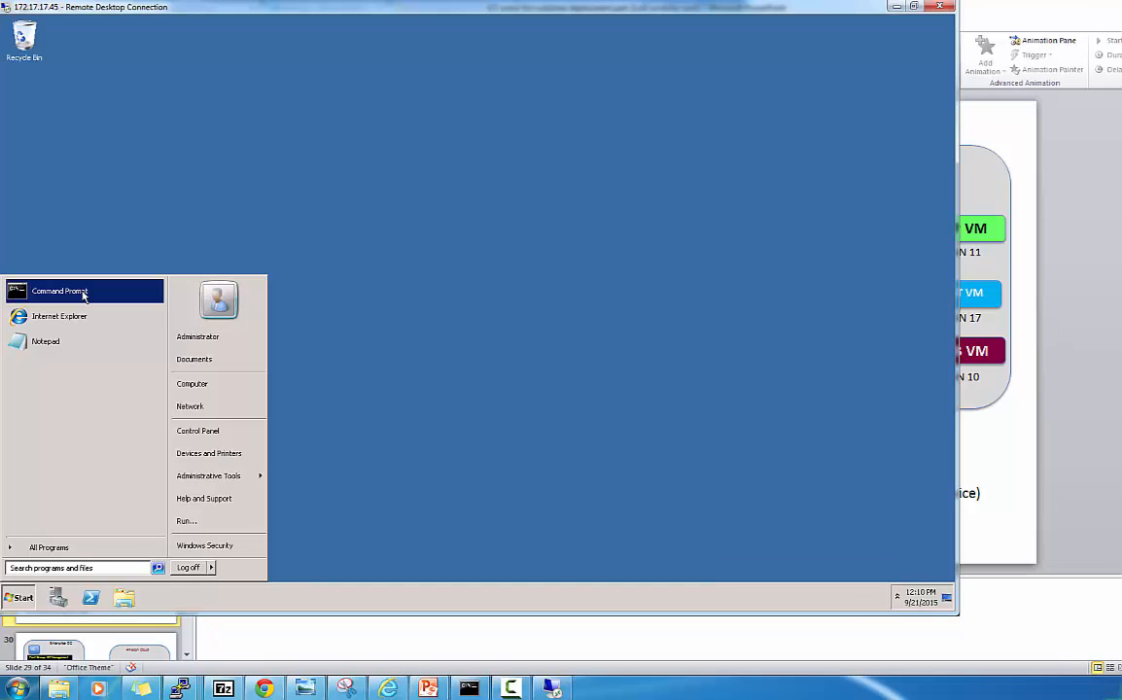
left_click(85, 292)
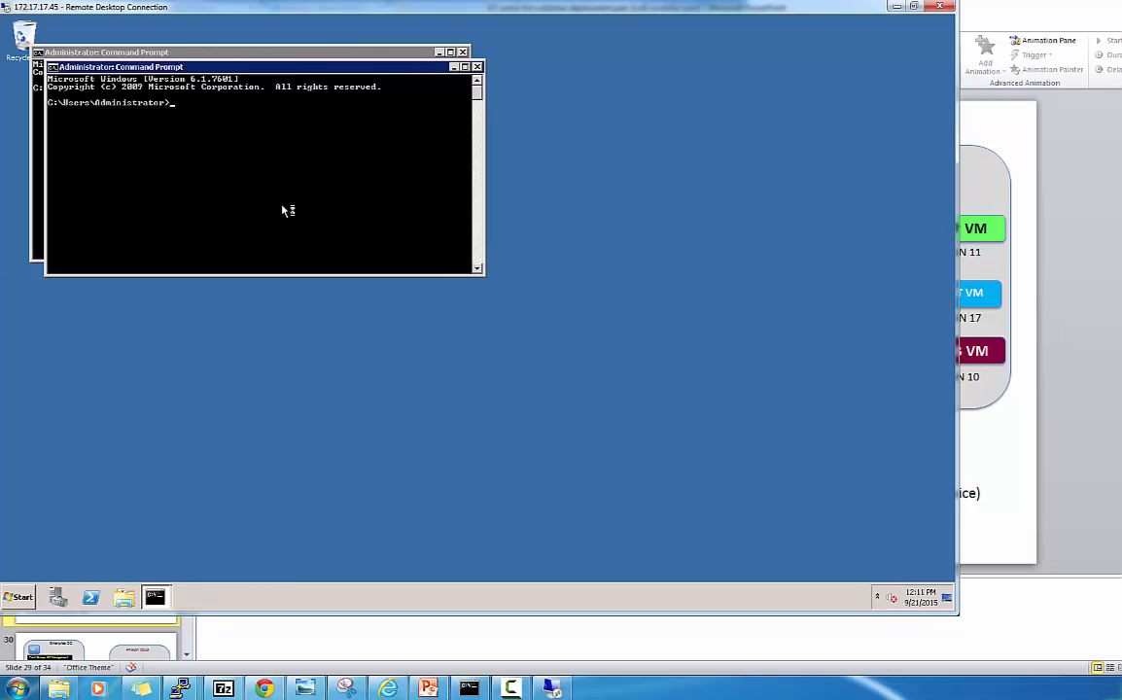
type("ipconfig")
key("Return")
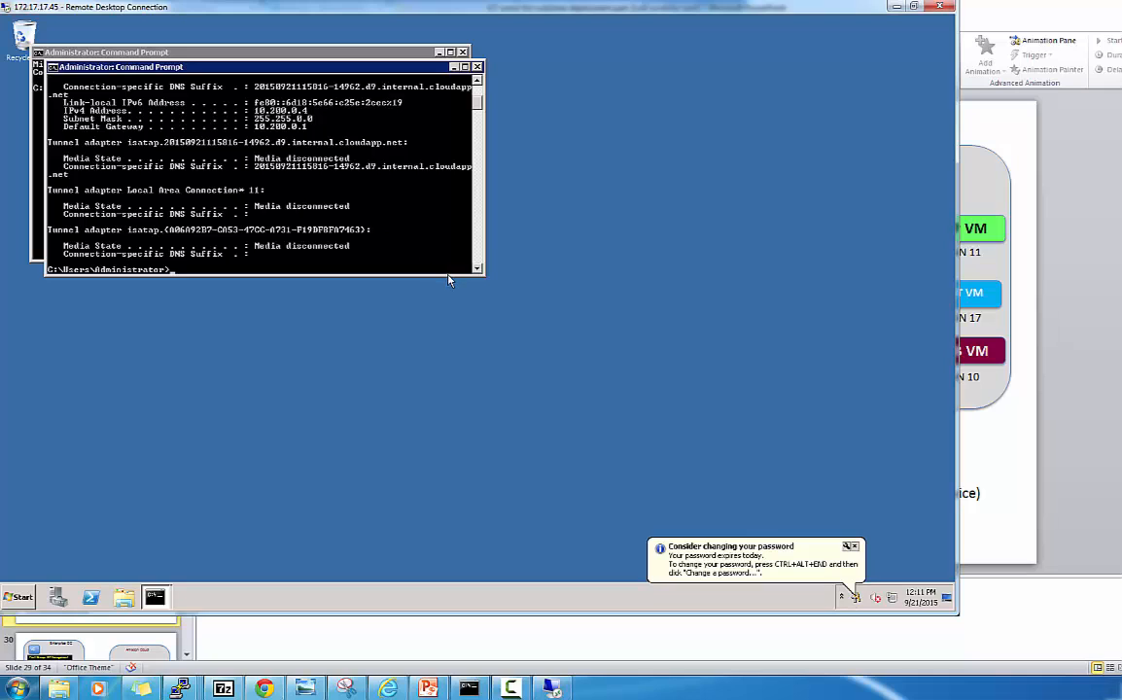
left_click(465, 67)
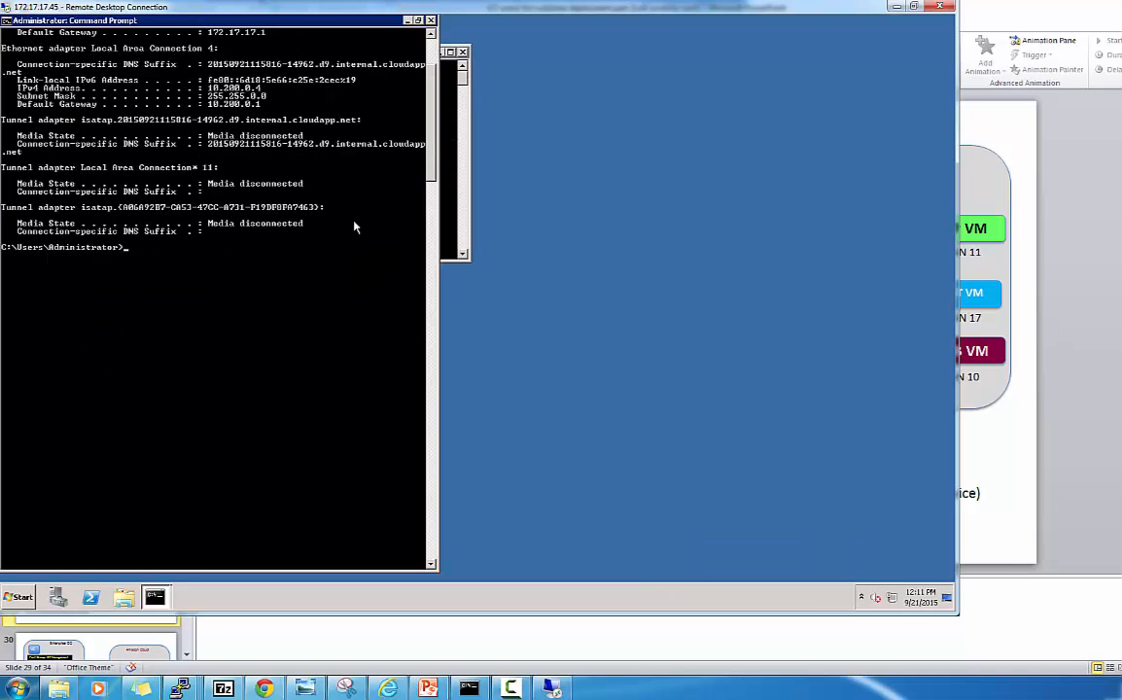
type("ipconfig")
key("Return")
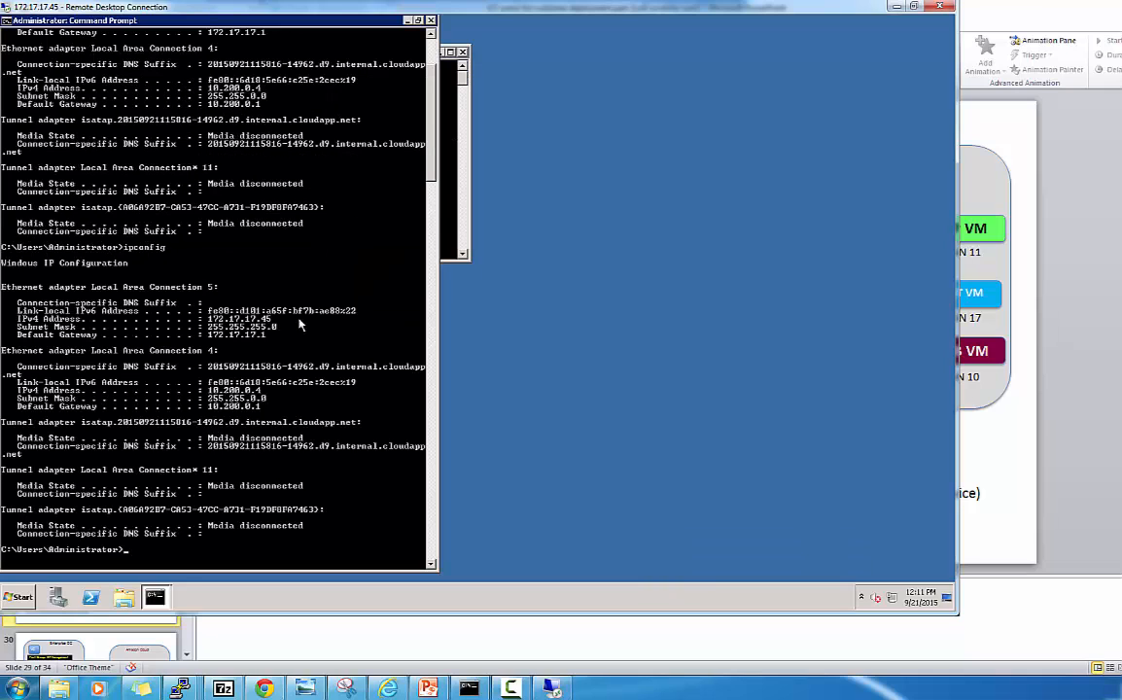
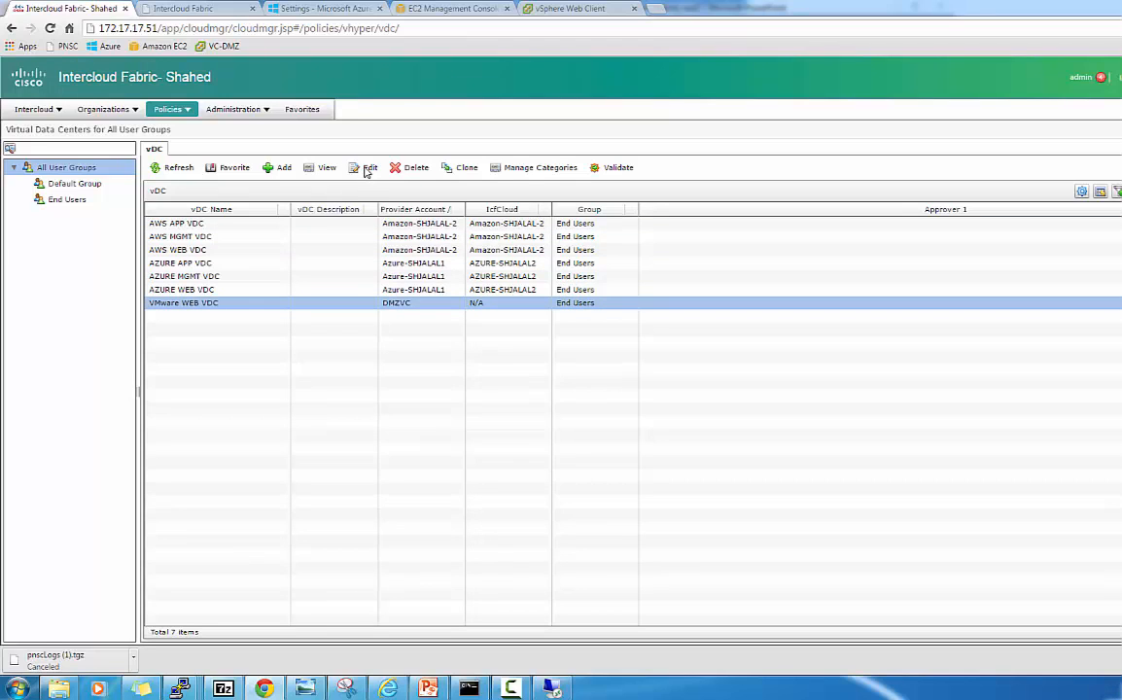
left_click(366, 170)
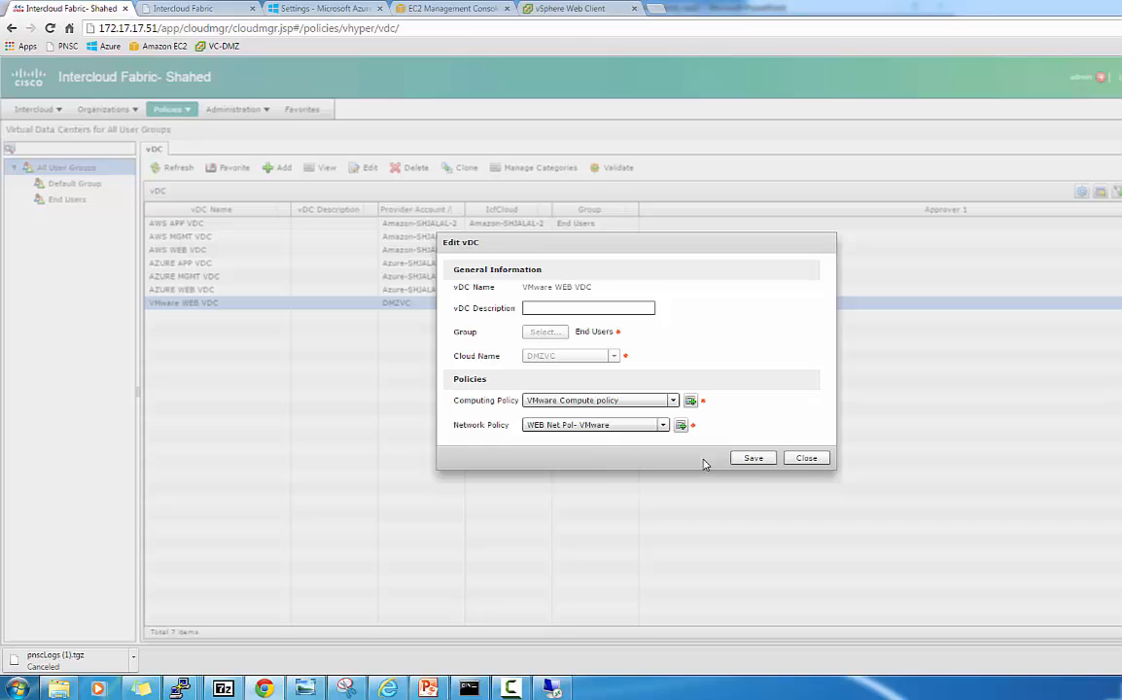
left_click(805, 461)
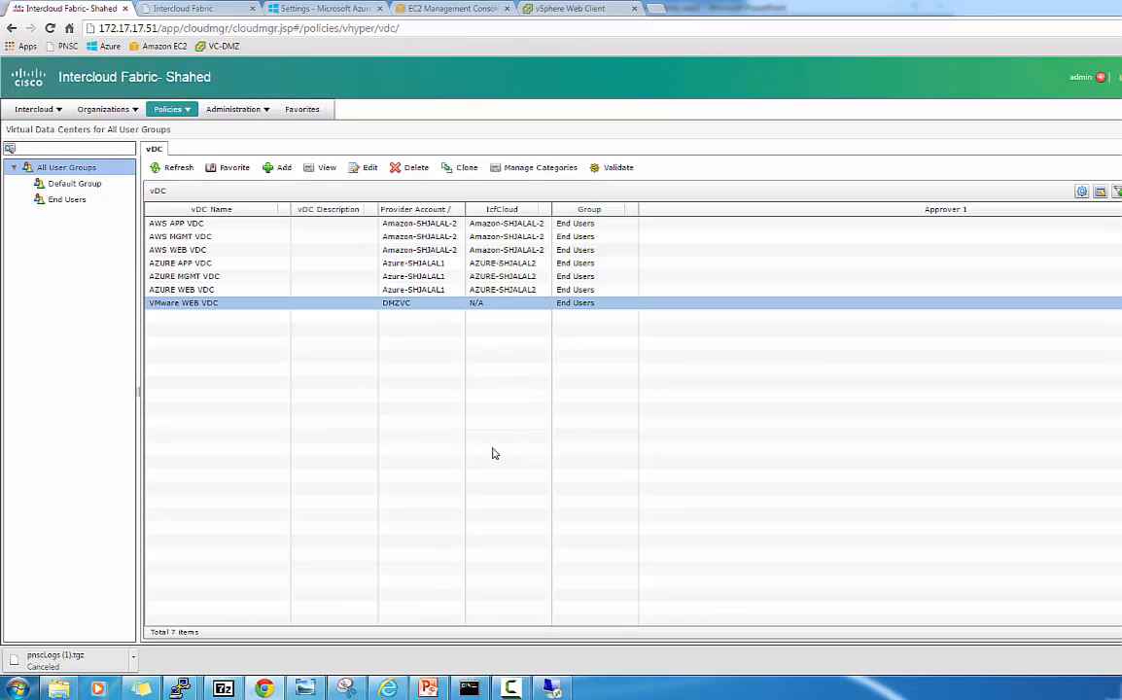
Open Compute, expand Azure-SHJALAL1 and AZURE-SHJALAL2, show AZURE WEB VDC, and select its powered-on web VM.
left_click(52, 111)
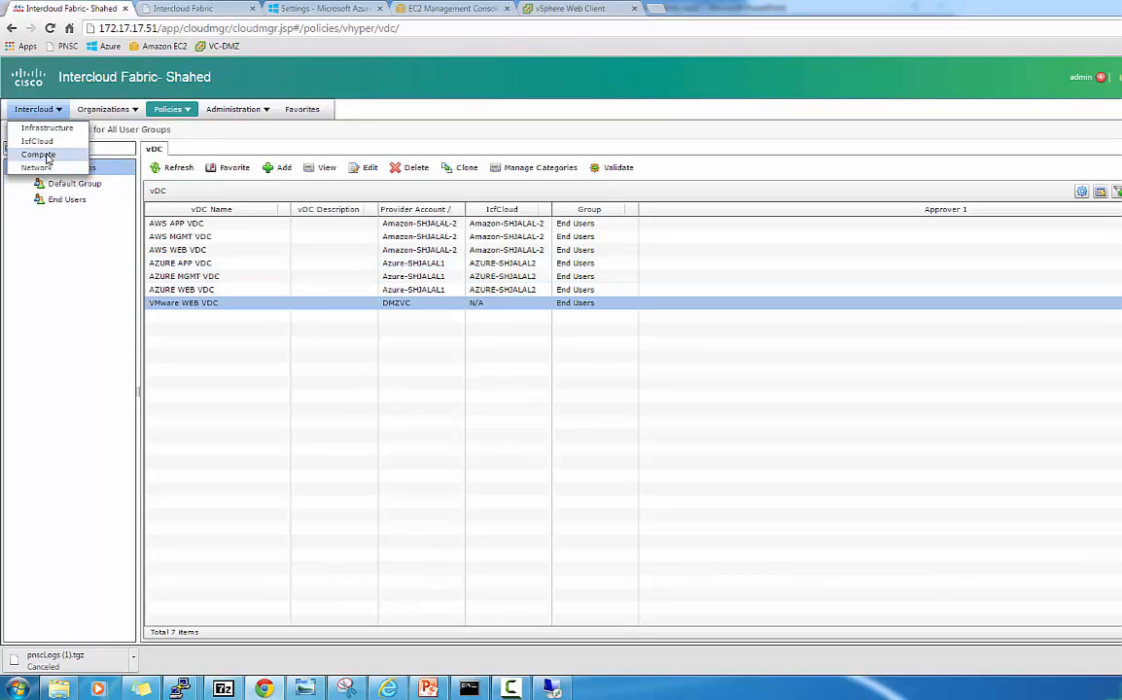
left_click(38, 155)
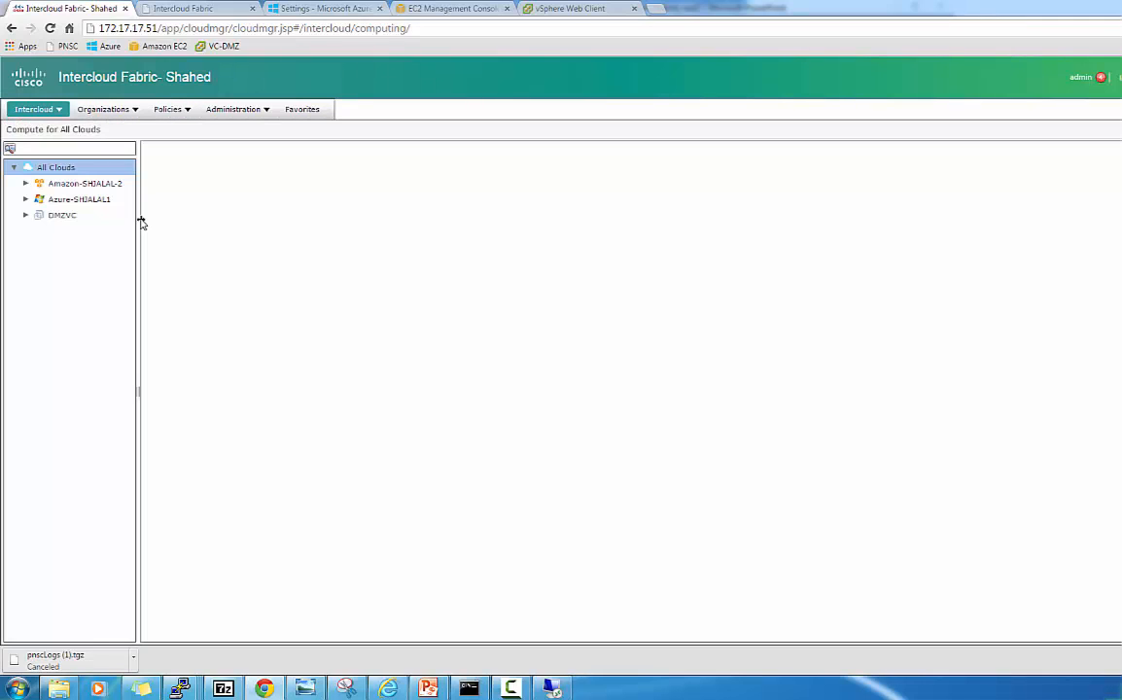
left_click(24, 199)
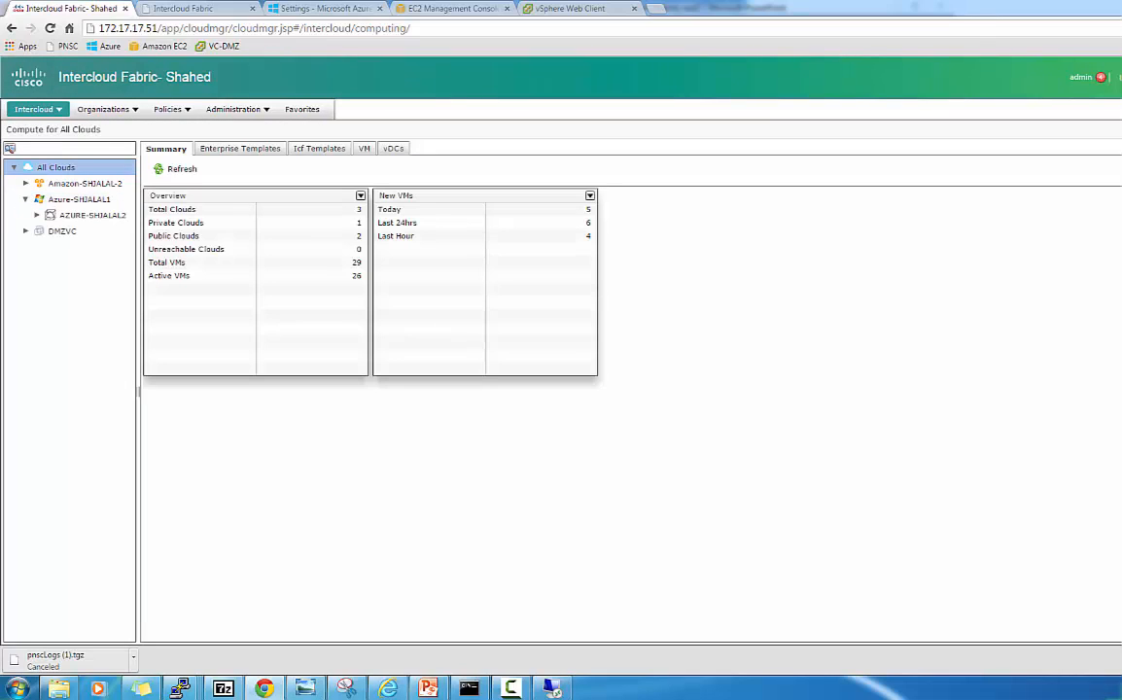
left_click(37, 216)
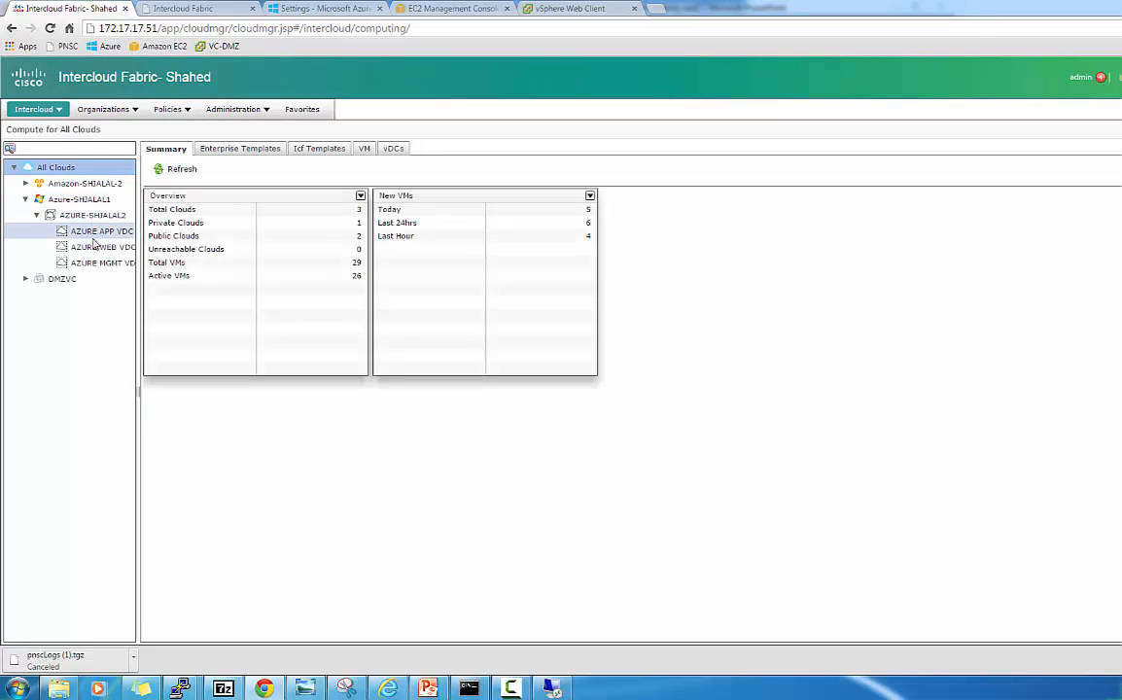
left_click_drag(139, 273, 171, 277)
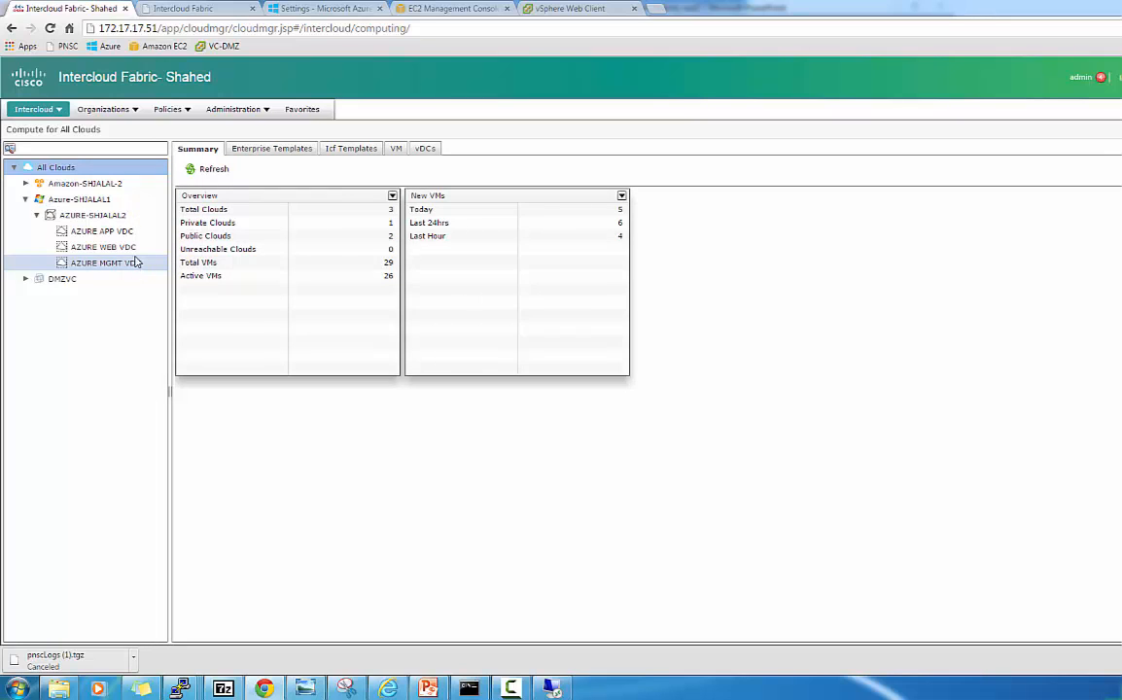
left_click(131, 251)
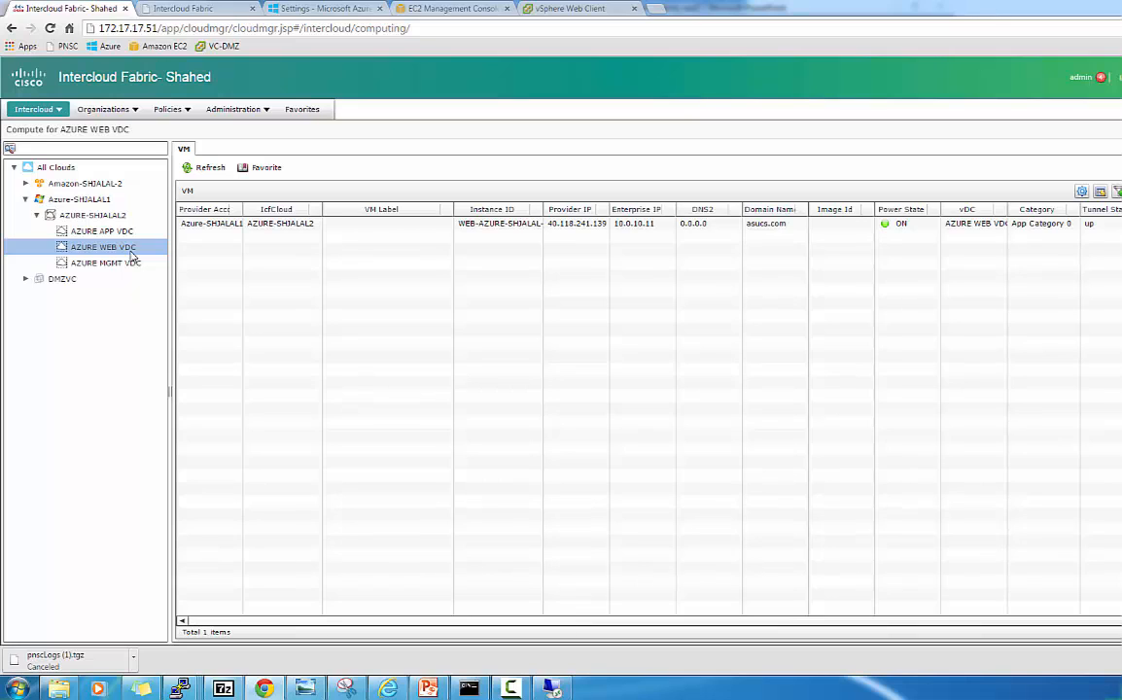
left_click(274, 227)
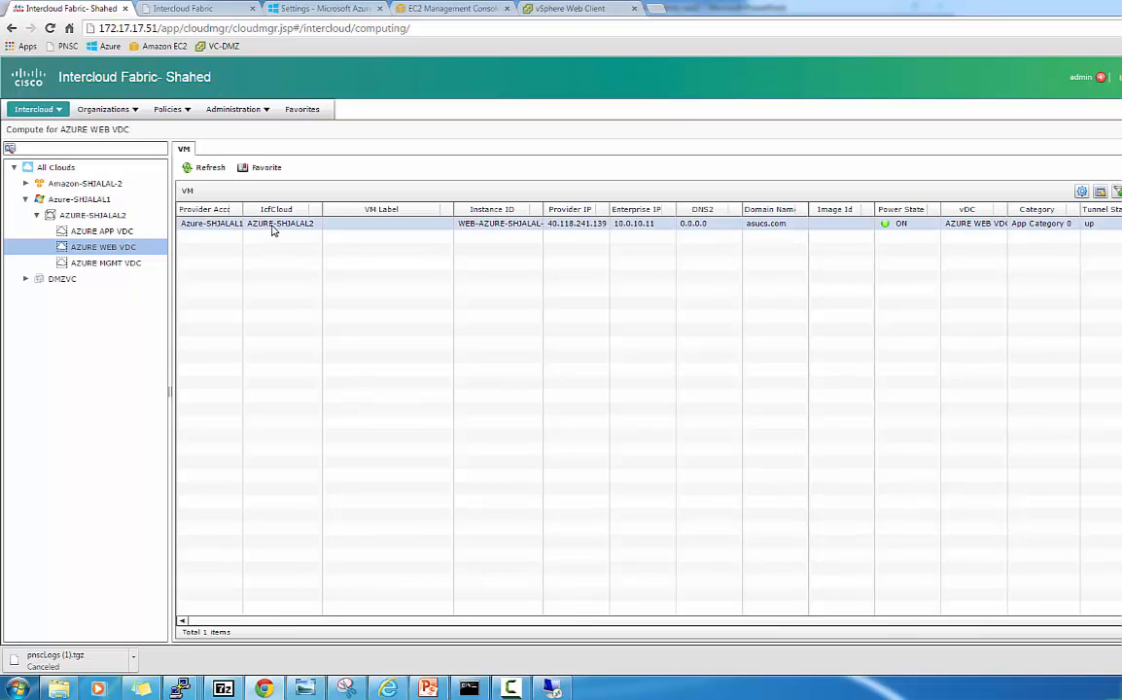
left_click(274, 228)
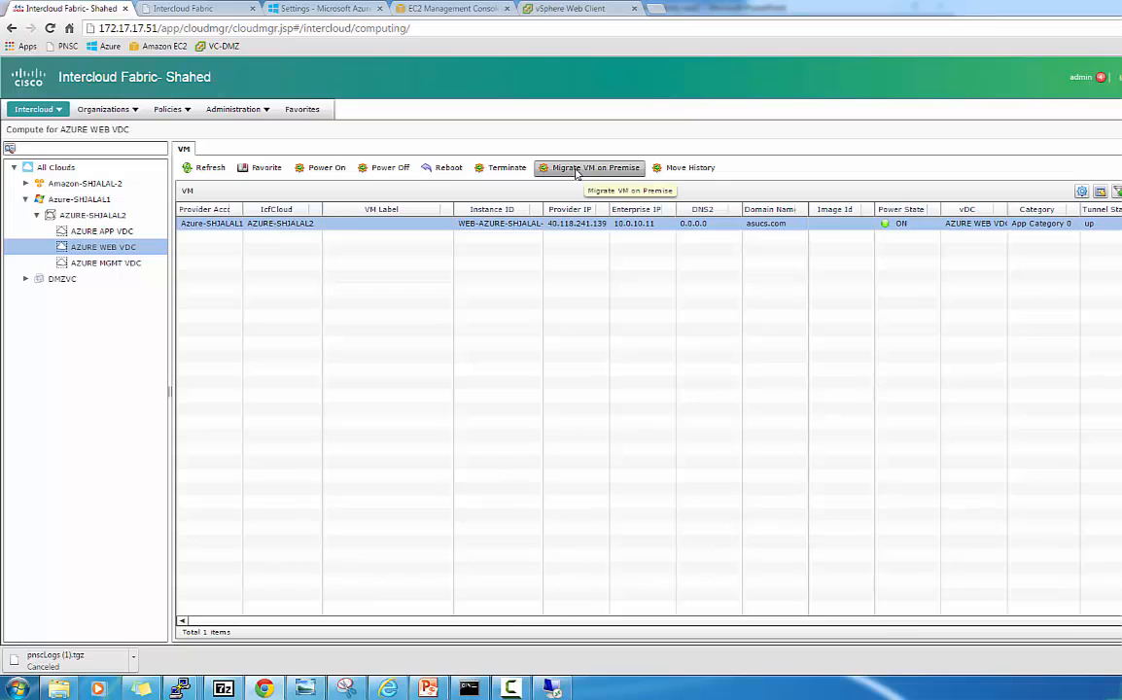
Migrate the web VM on-premise to VMware WEB VDC, Windows_Server 2008.R2_64bit, host 172.17.17.3, datastore1, removing the source.
left_click(589, 168)
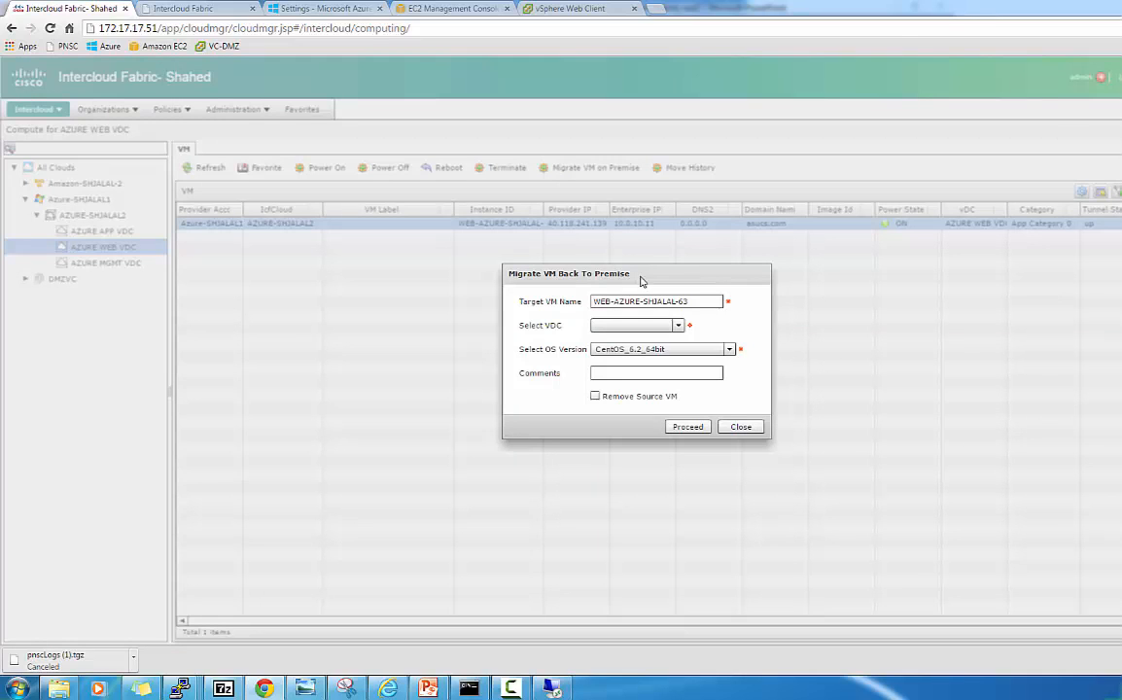
left_click(673, 325)
left_click(638, 354)
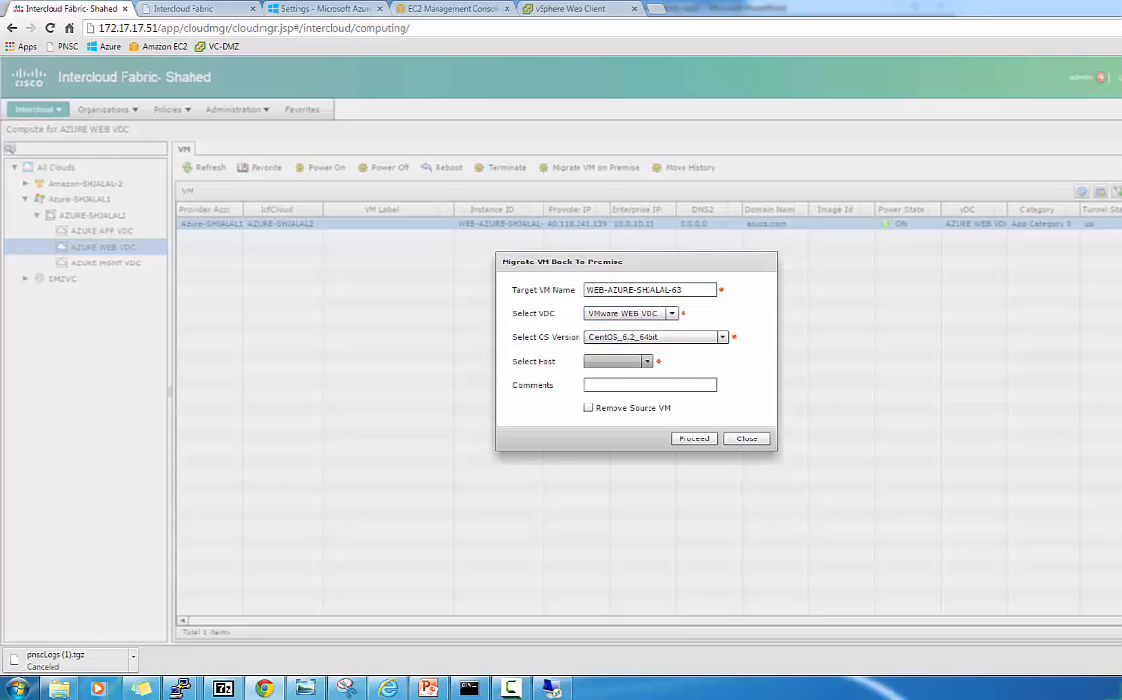
left_click(650, 338)
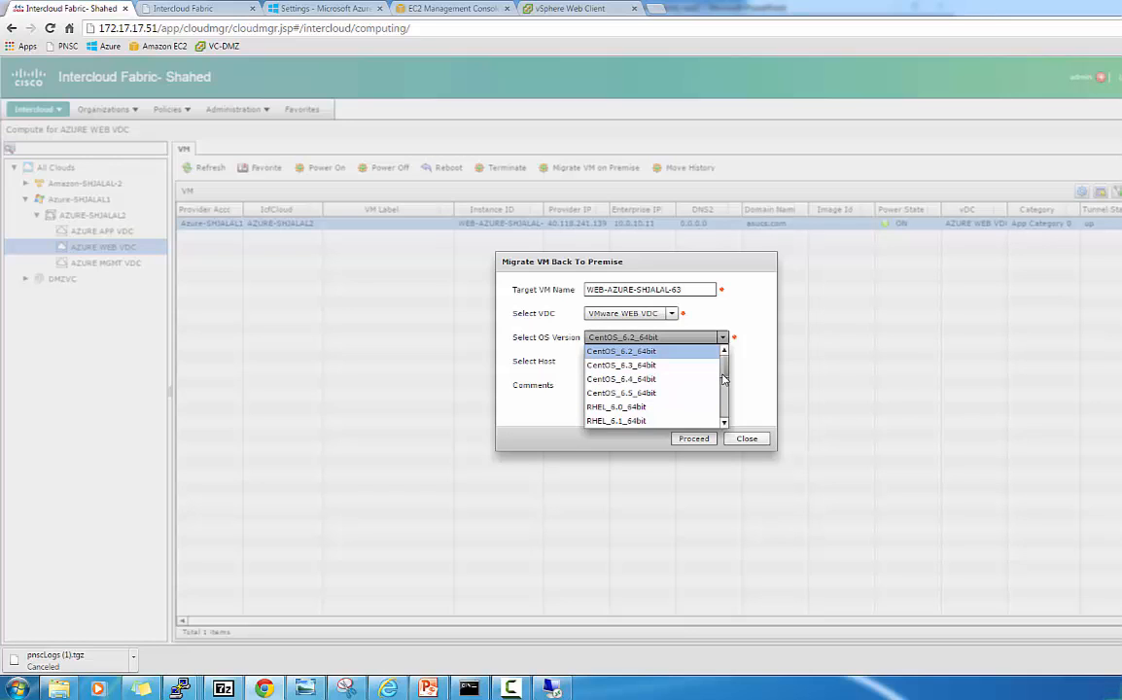
left_click_drag(726, 389, 727, 406)
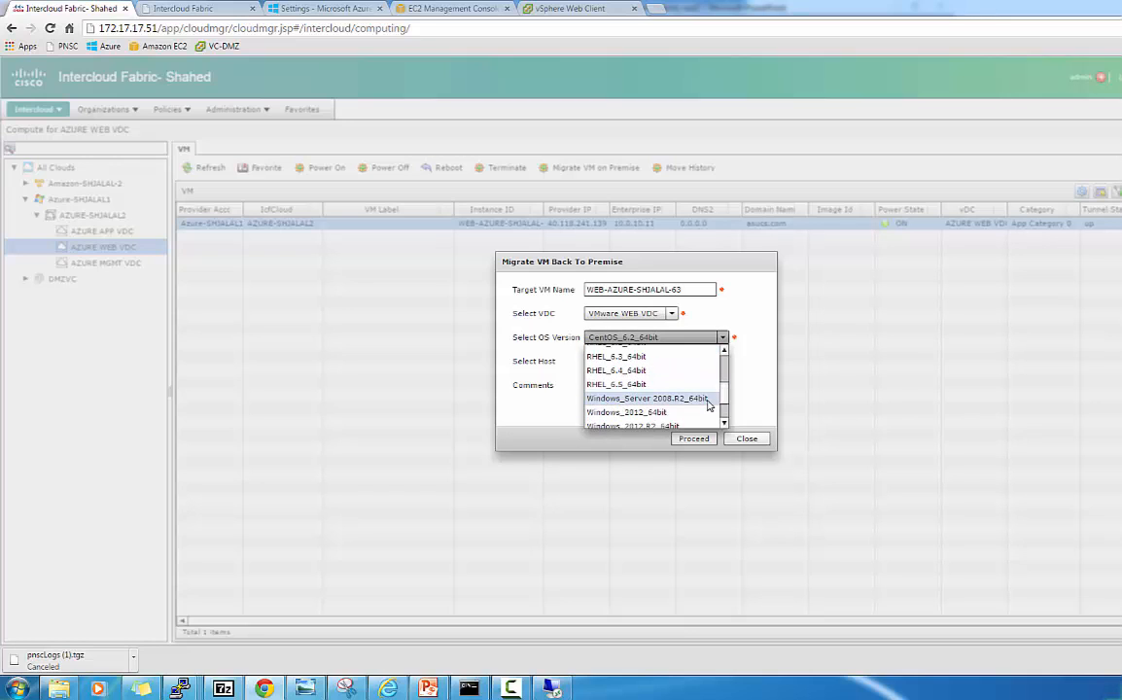
left_click(642, 397)
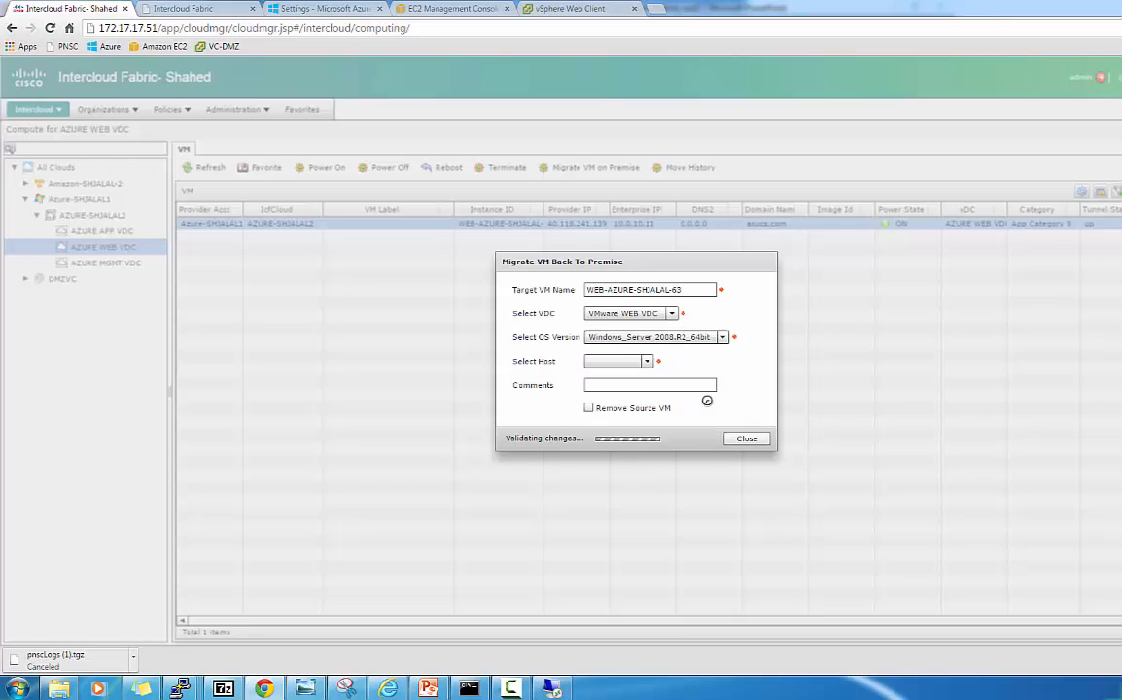
left_click(622, 361)
left_click(632, 389)
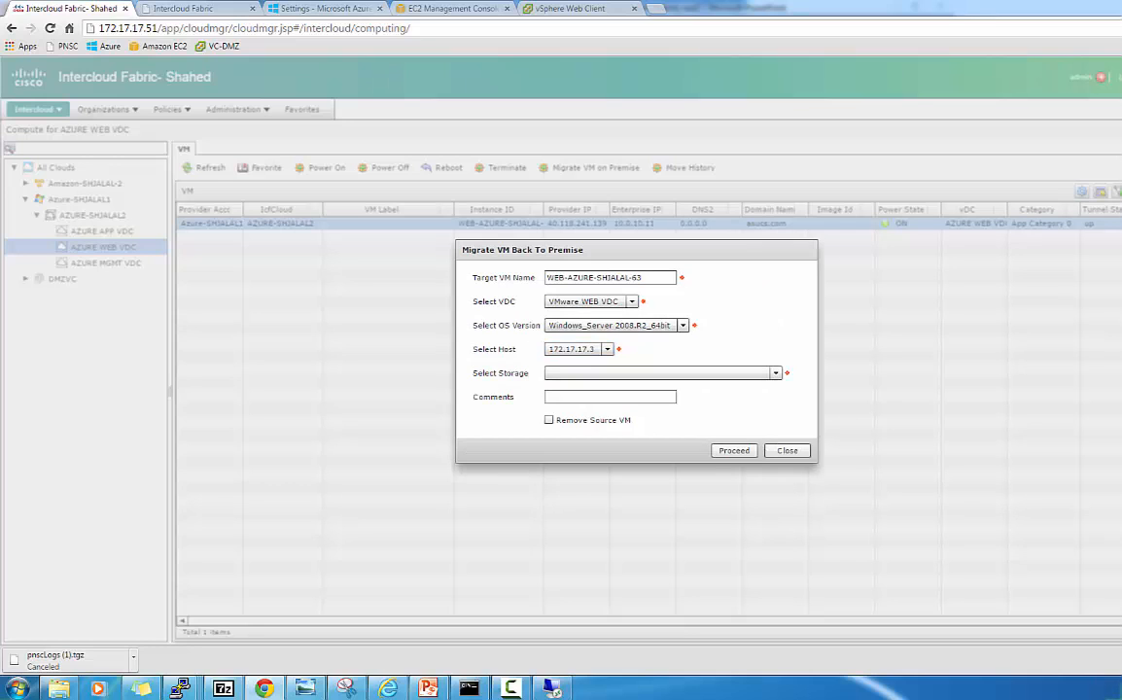
left_click(652, 375)
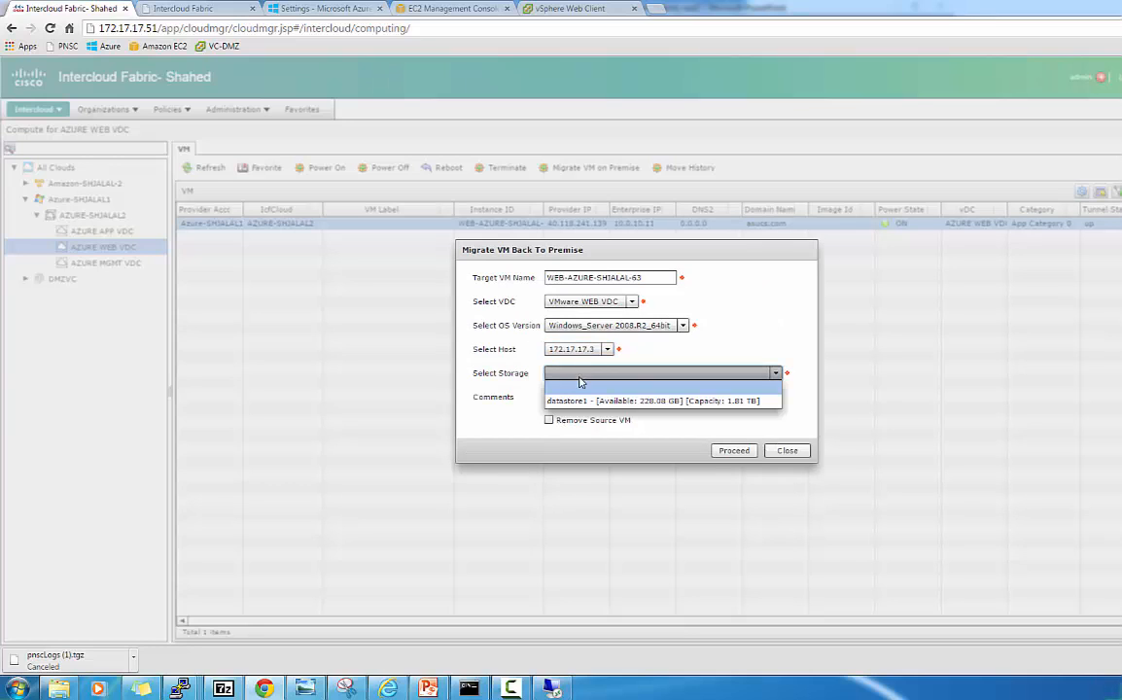
left_click(583, 394)
left_click(548, 420)
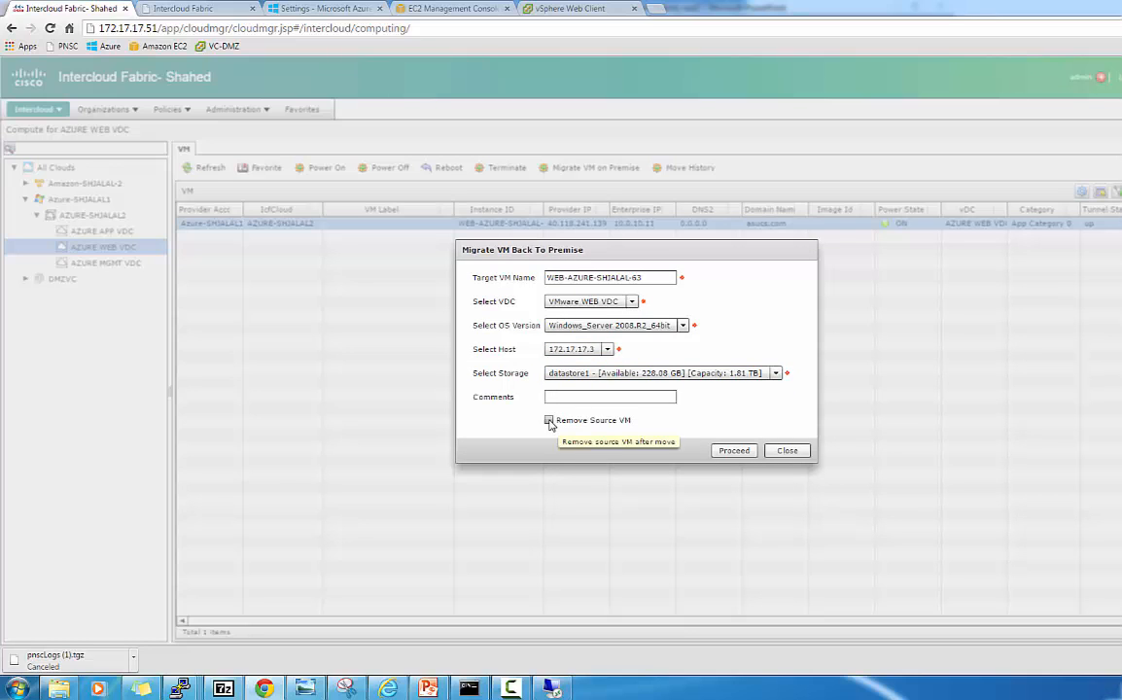
Confirm in the reloaded Azure VM list that WEB-AZURE-SHJALAL-63 is Running, then return to Intercloud.
left_click(299, 9)
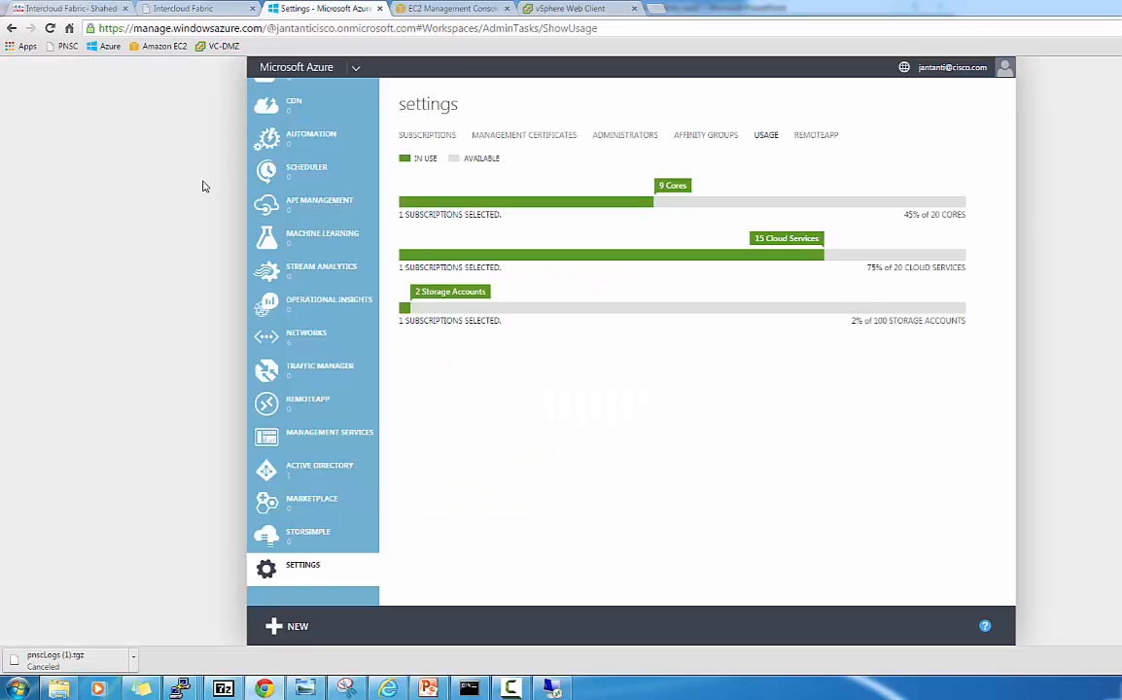
scroll(313, 165, "up", 5)
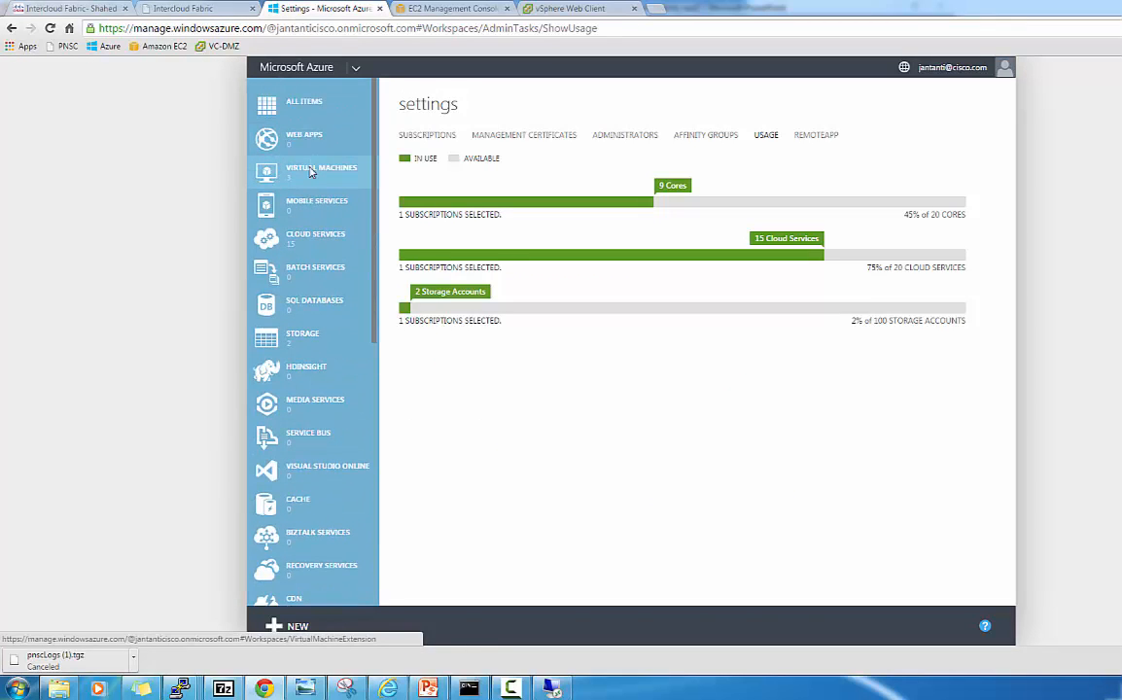
left_click(313, 167)
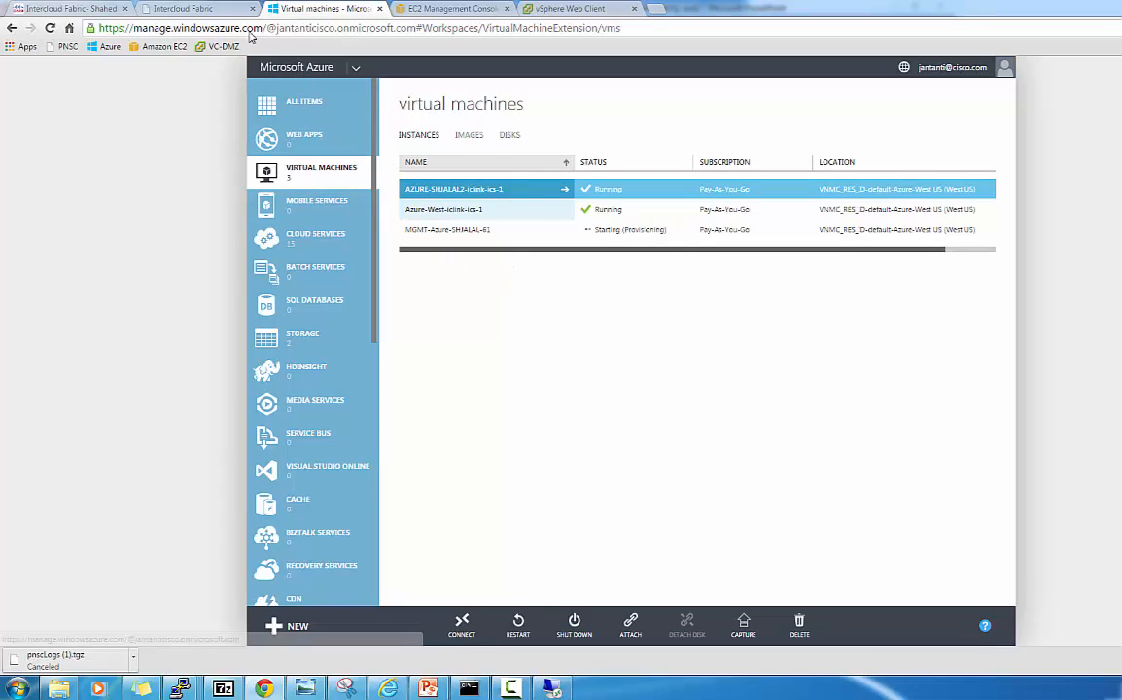
left_click(50, 28)
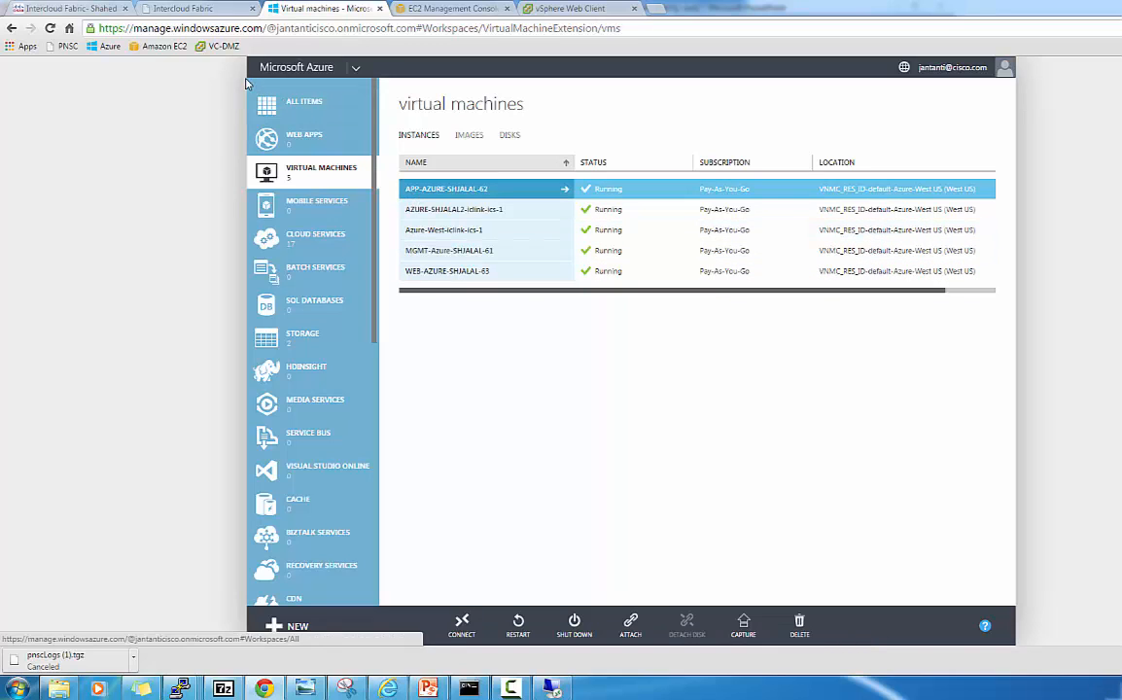
left_click(101, 12)
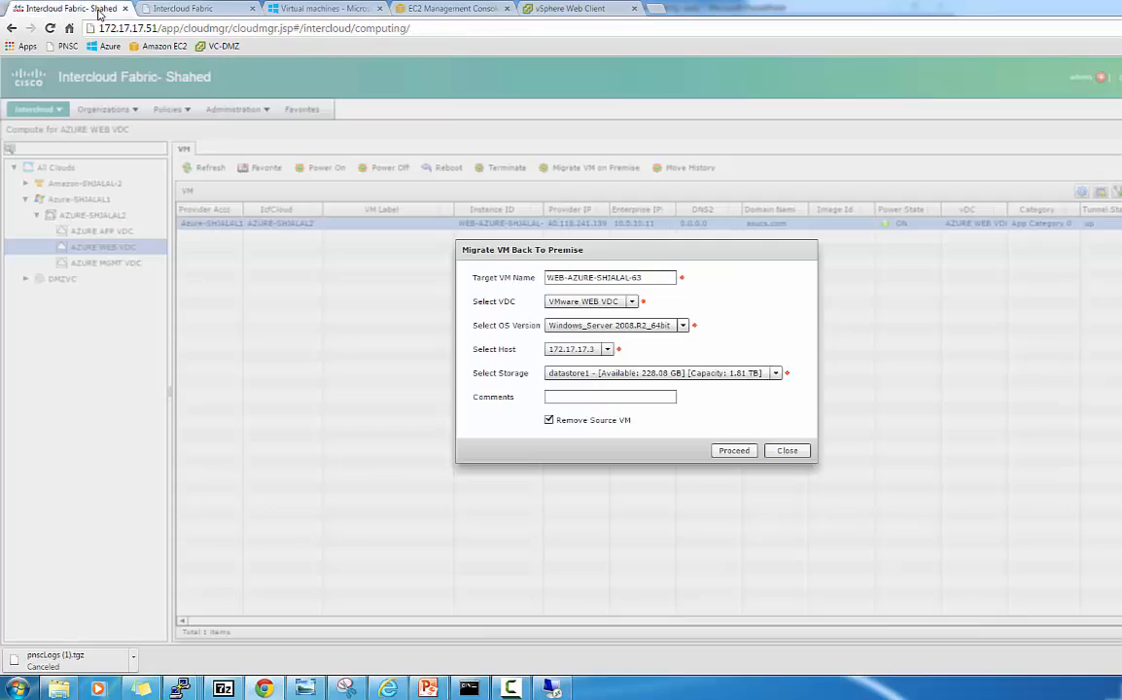
Submit the migrate-back and check service request 64's log showing the cloud VM powering off.
left_click(736, 451)
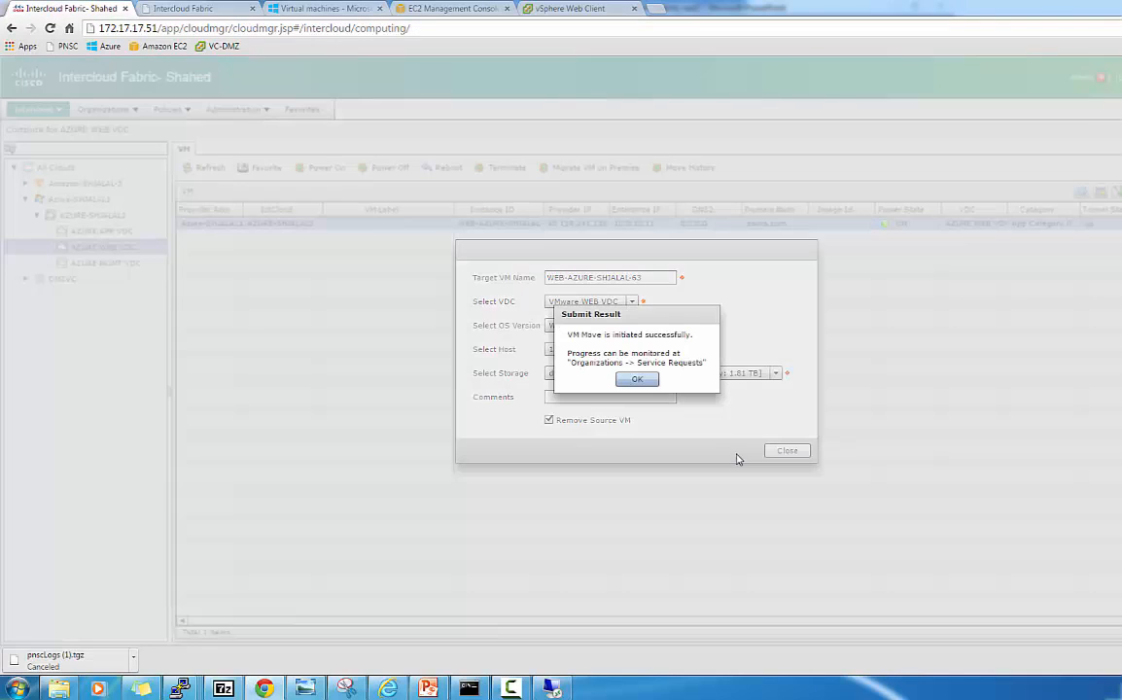
left_click(637, 381)
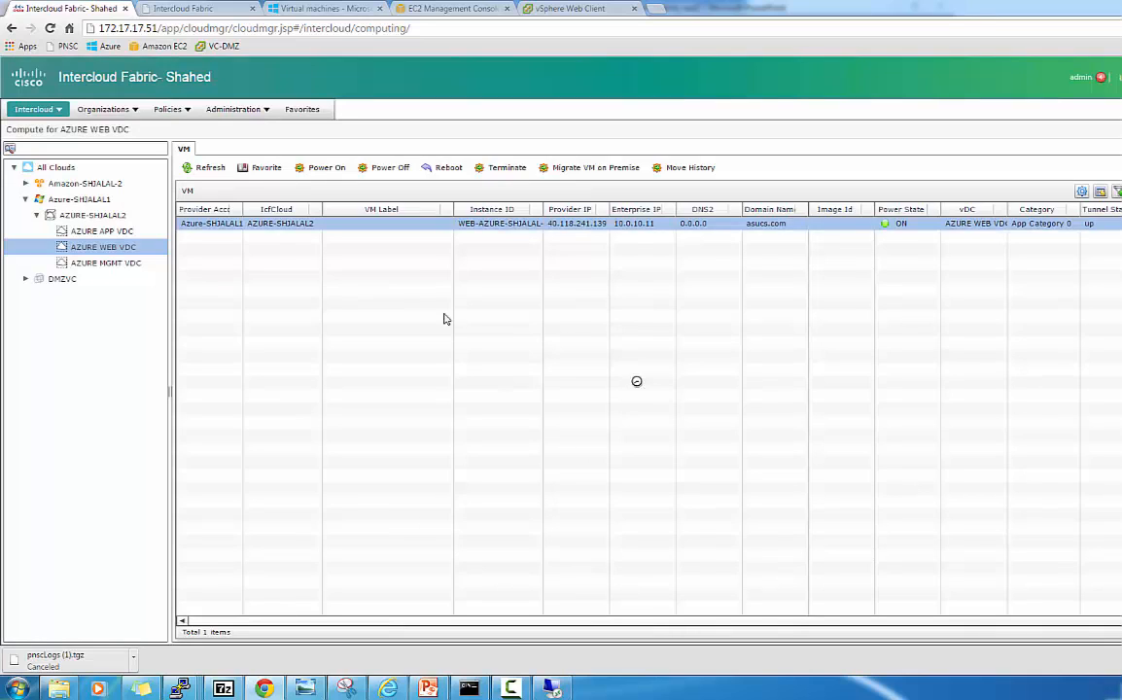
left_click(121, 113)
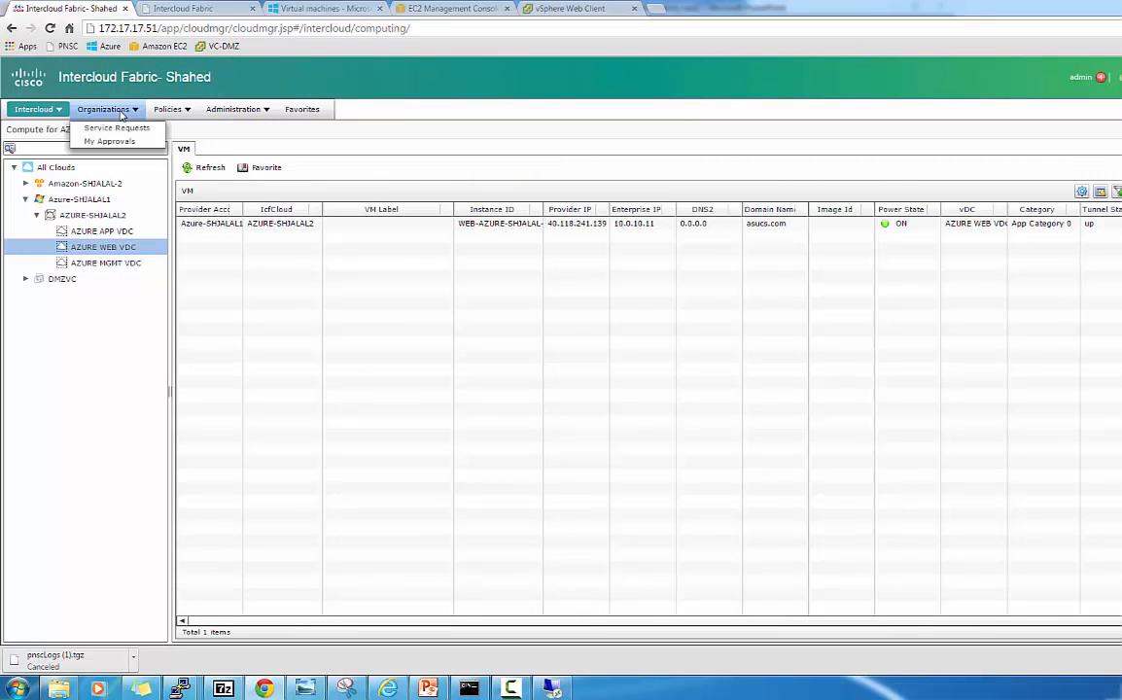
left_click(120, 129)
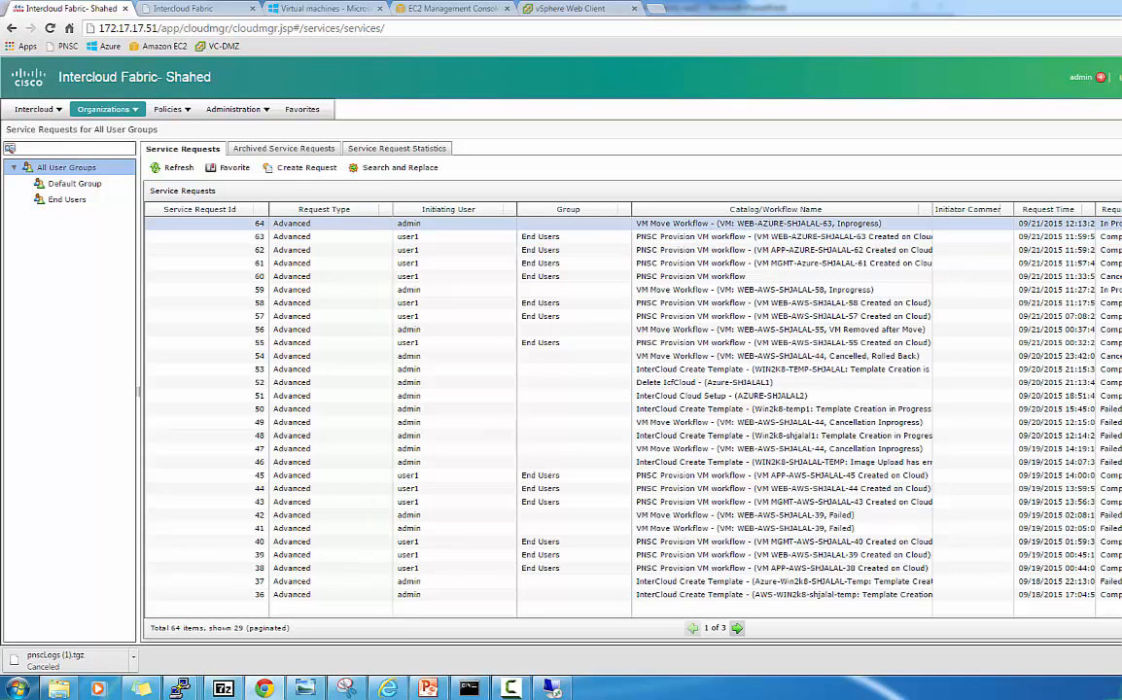
double_click(403, 225)
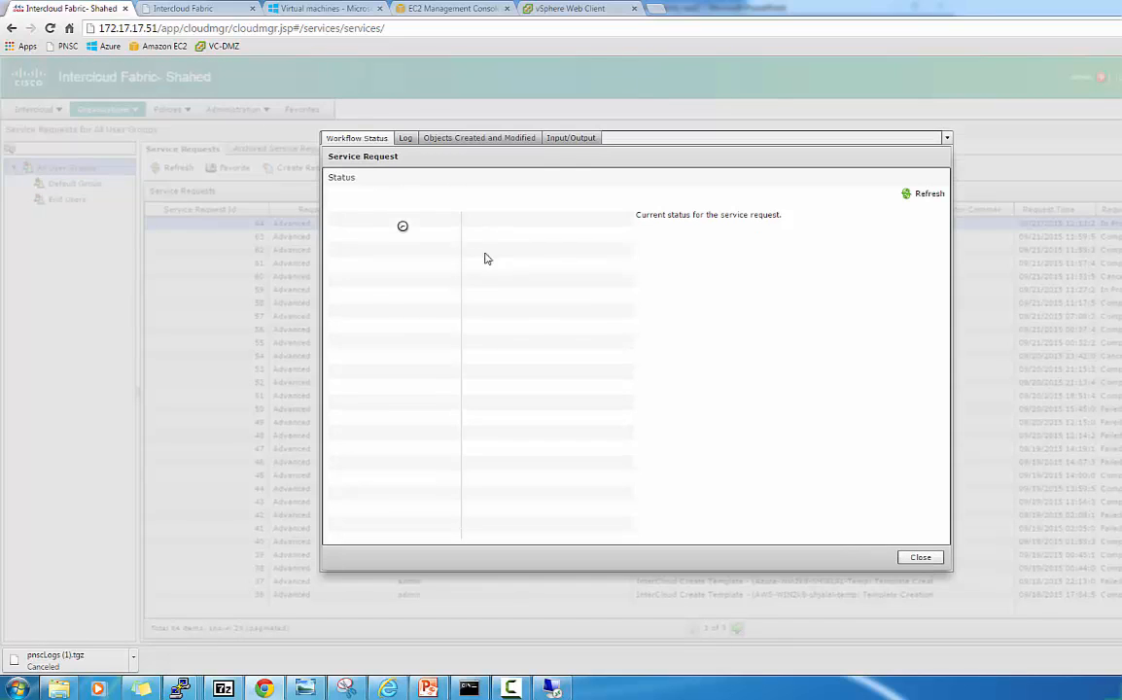
left_click(406, 138)
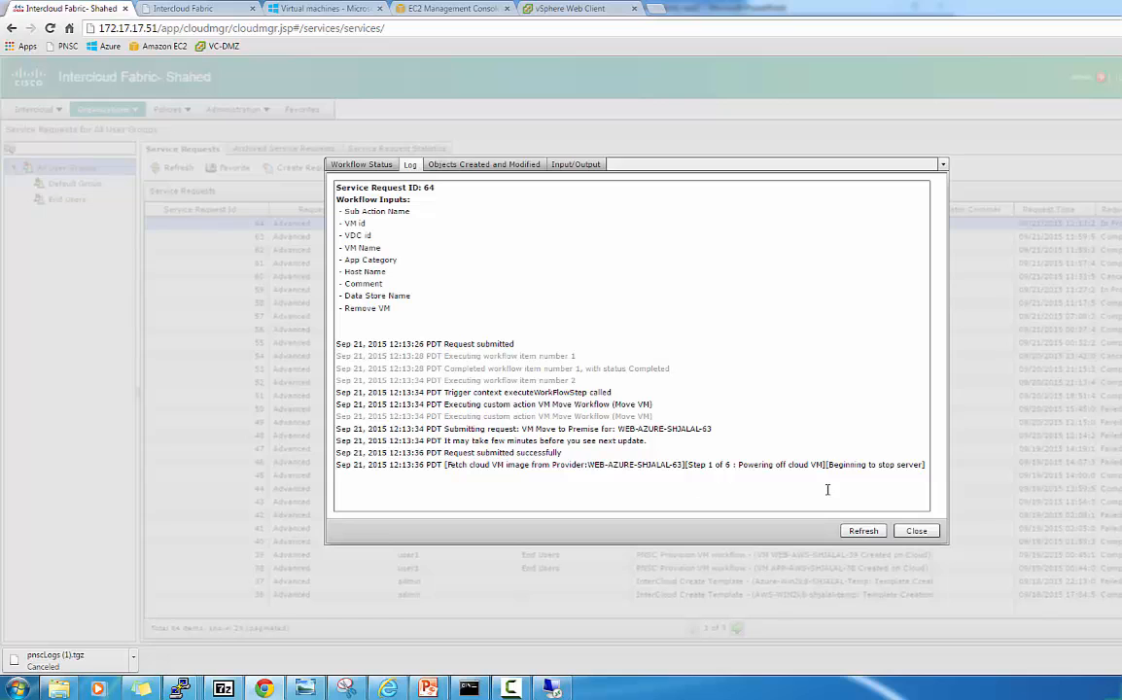
left_click(325, 11)
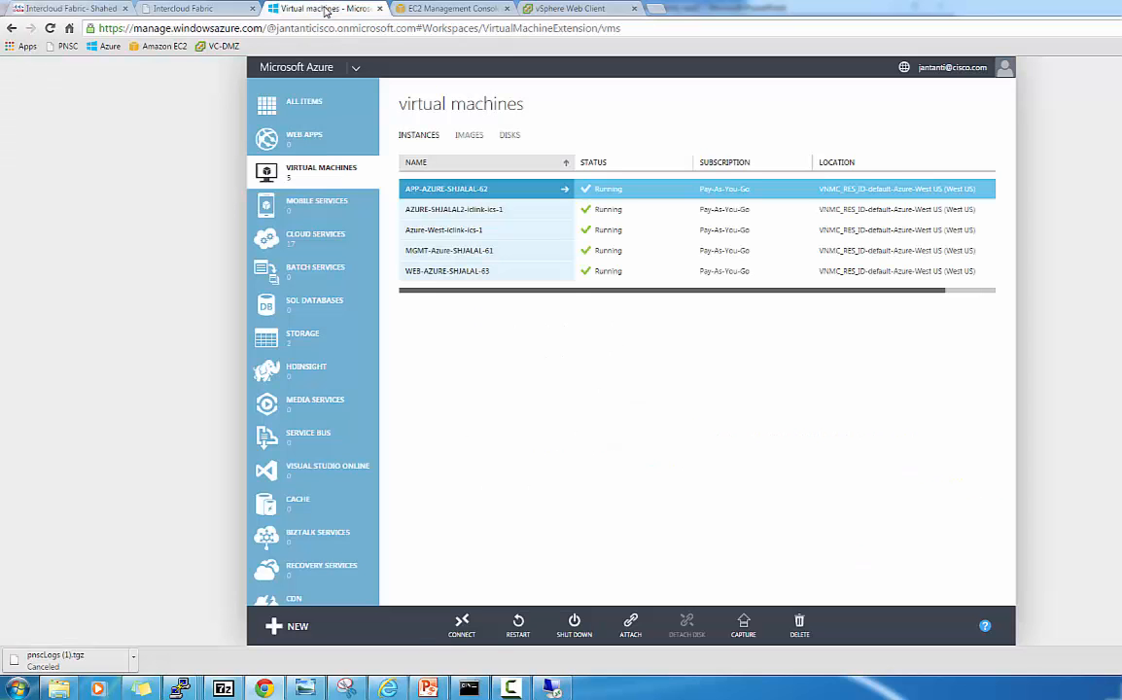
Refresh the Azure VM list, still showing WEB-AZURE-SHJALAL-63 Running, then return to the request 64 log.
left_click(321, 167)
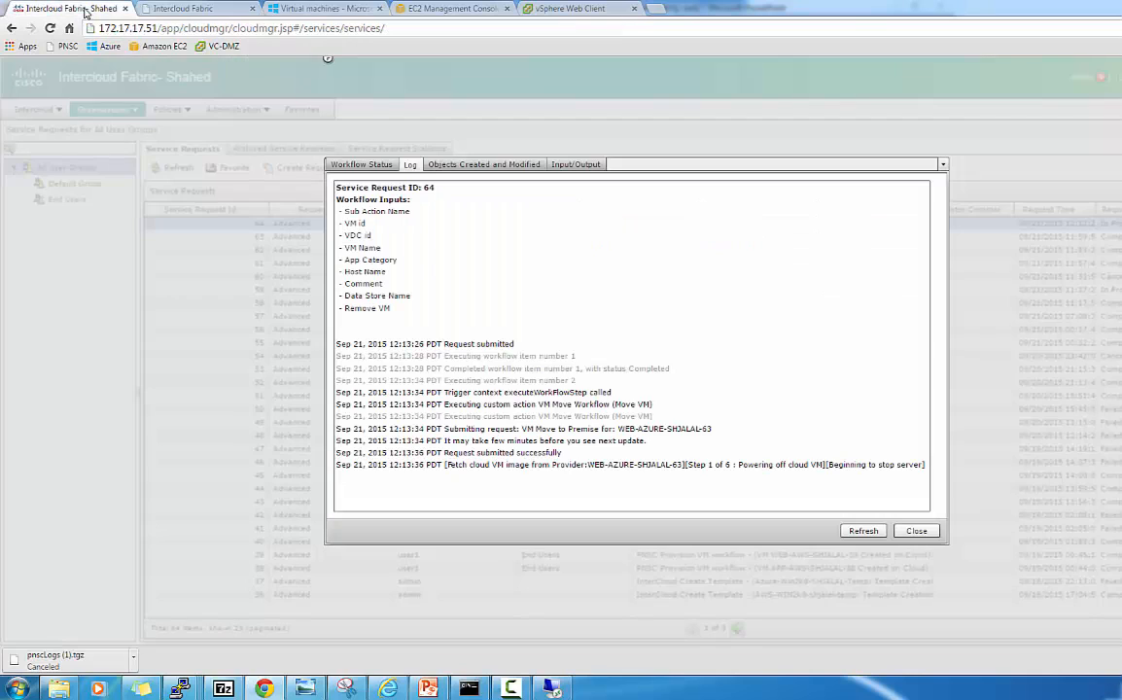
left_click(86, 11)
Close the log and review the Icf Templates AWS-WIN2k8-shjalal-temp and WIN2K8-TEMP-SHJALAL, then check Azure.
left_click(917, 531)
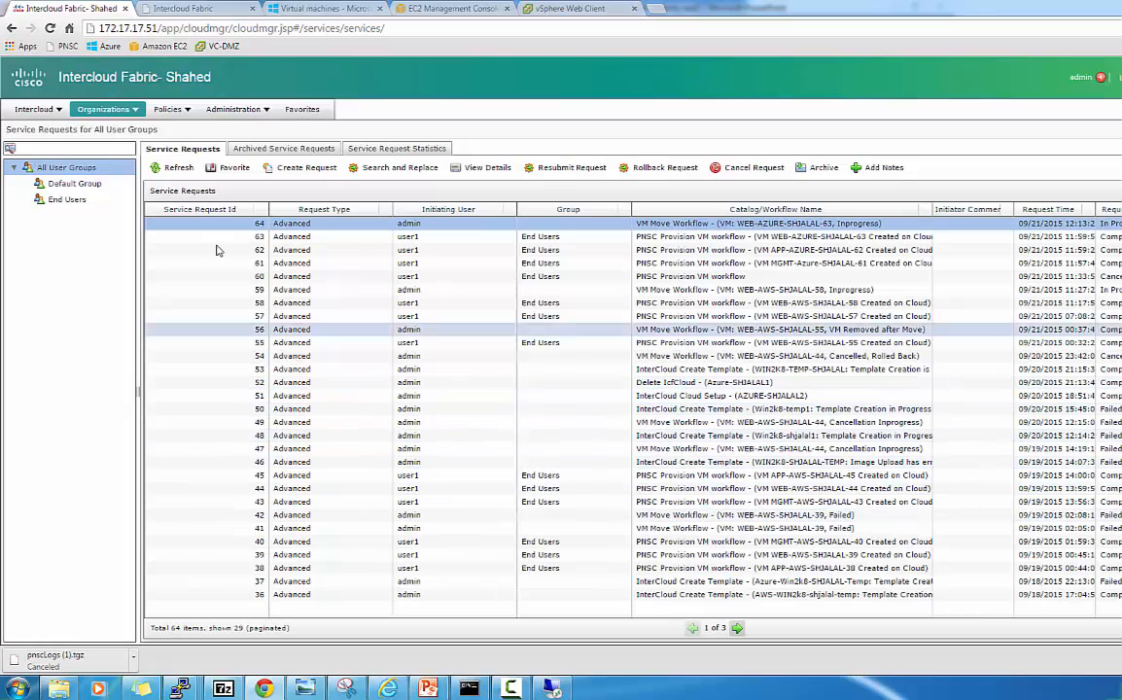
left_click(61, 110)
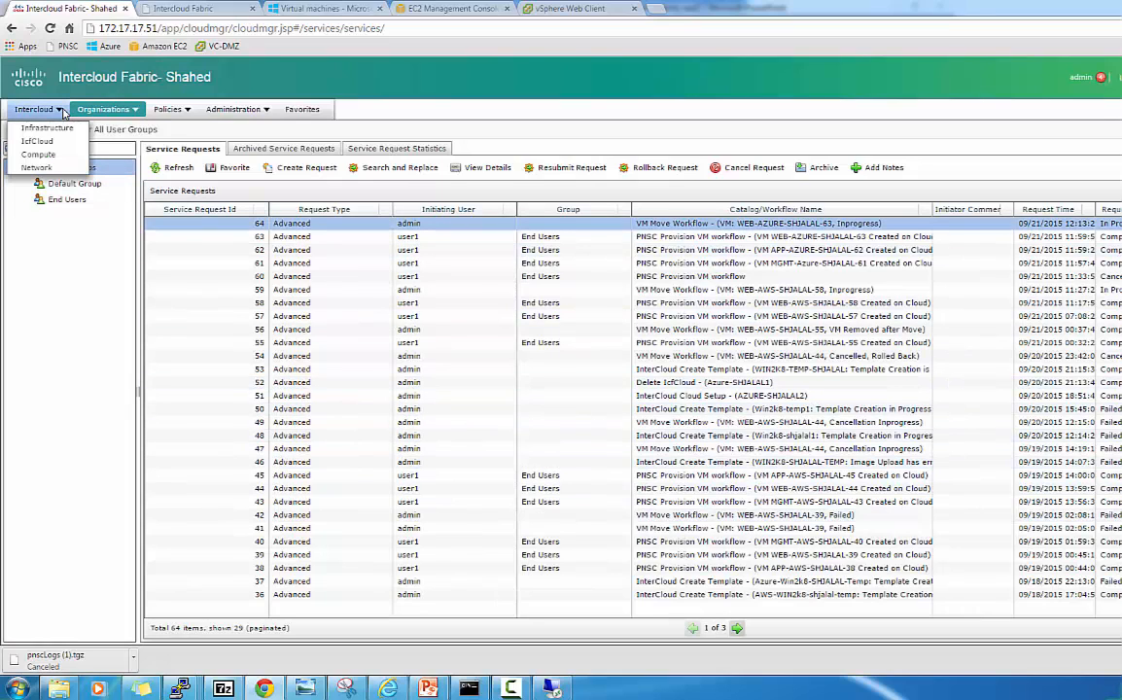
left_click(50, 156)
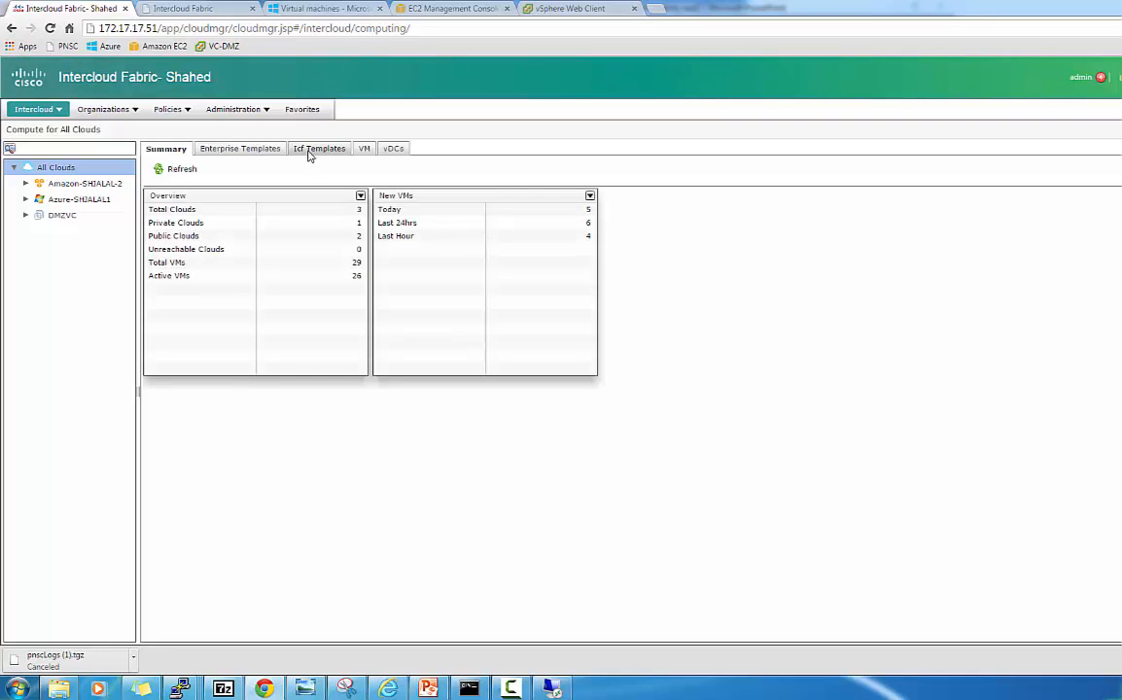
left_click(259, 149)
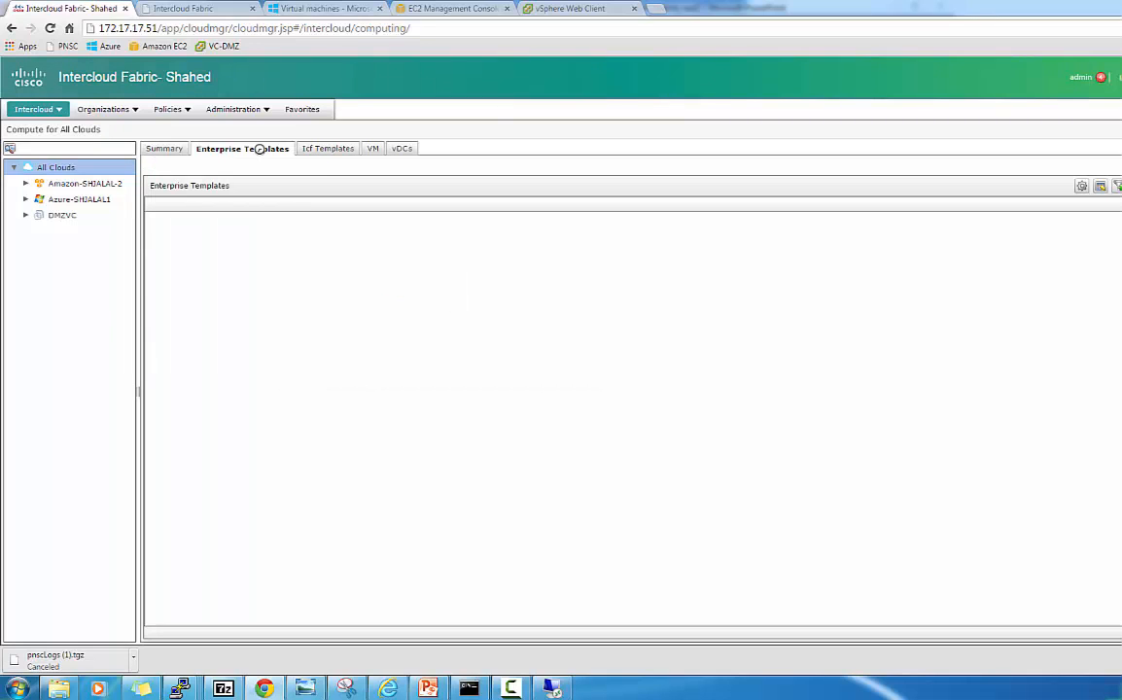
left_click(328, 149)
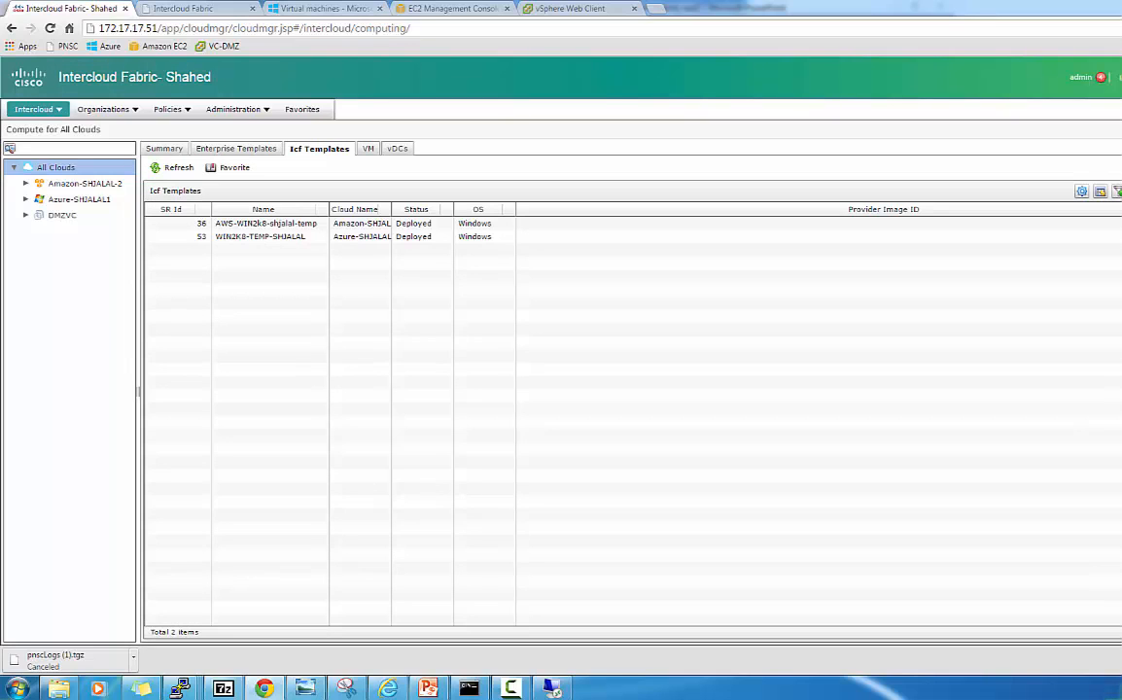
left_click(296, 223)
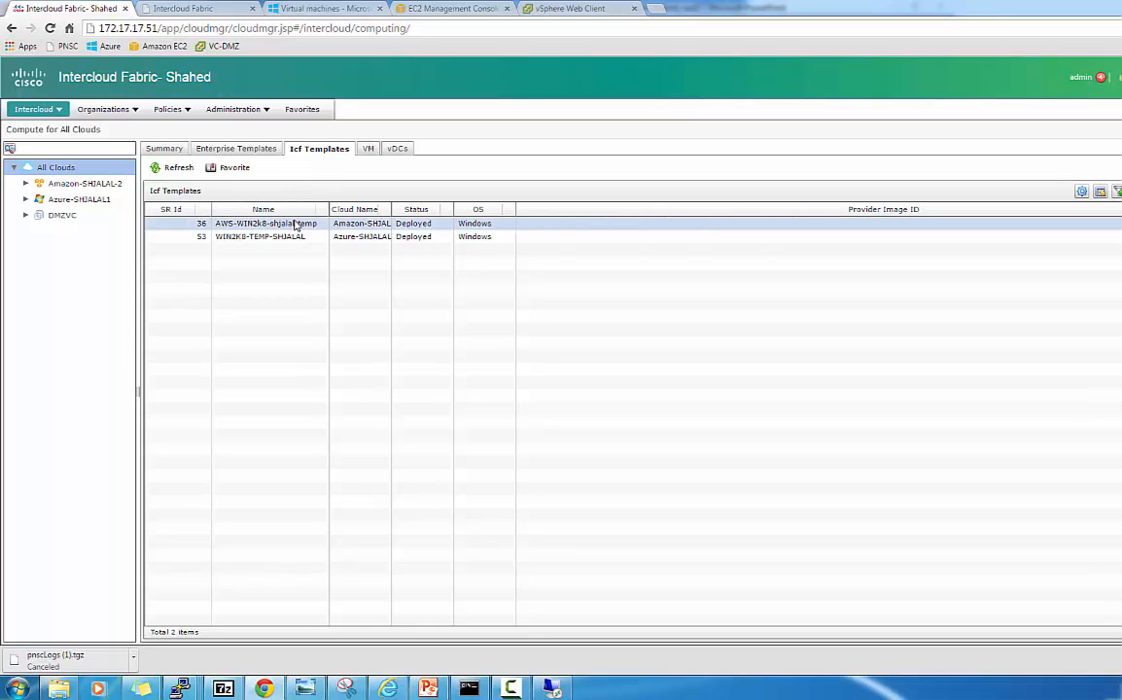
left_click(287, 239)
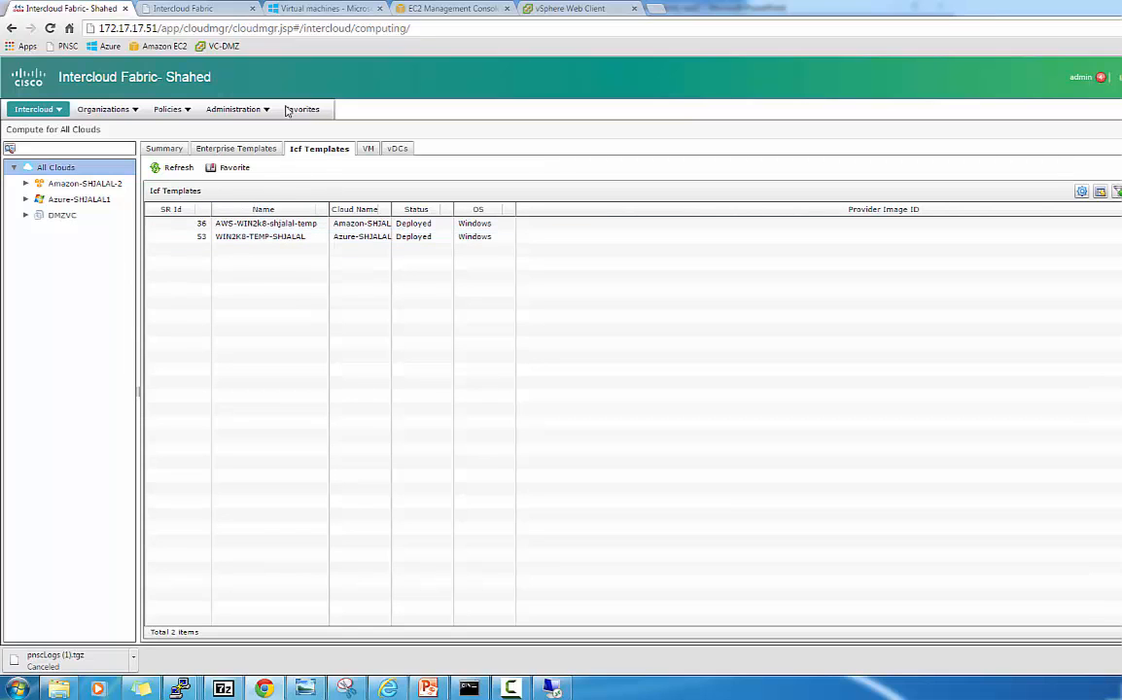
left_click(317, 10)
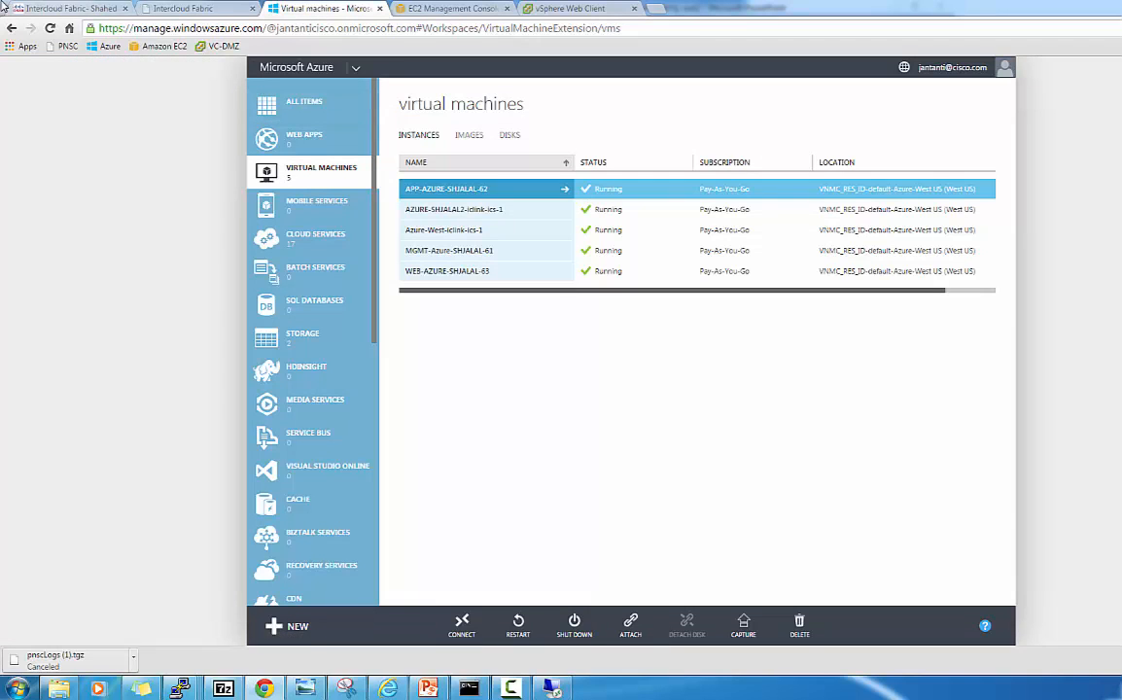
Reload the Azure portal and recheck Instances until WEB-AZURE-SHJALAL-63 shows Stopped (Deallocated).
left_click(50, 29)
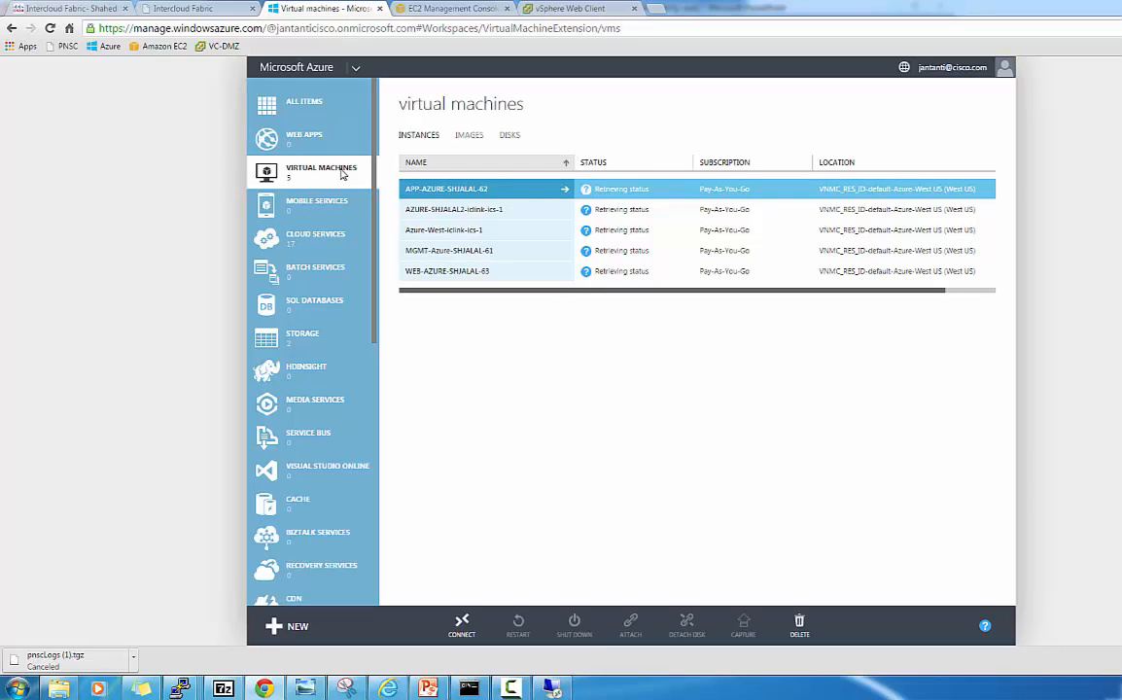
left_click(471, 138)
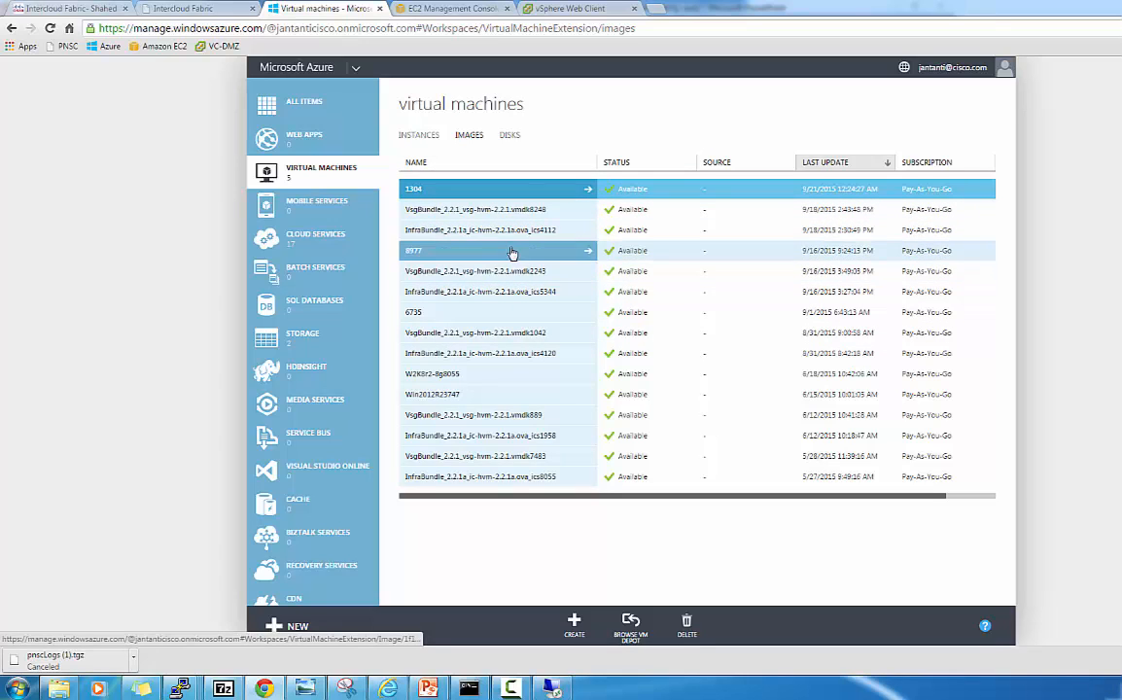
left_click(339, 182)
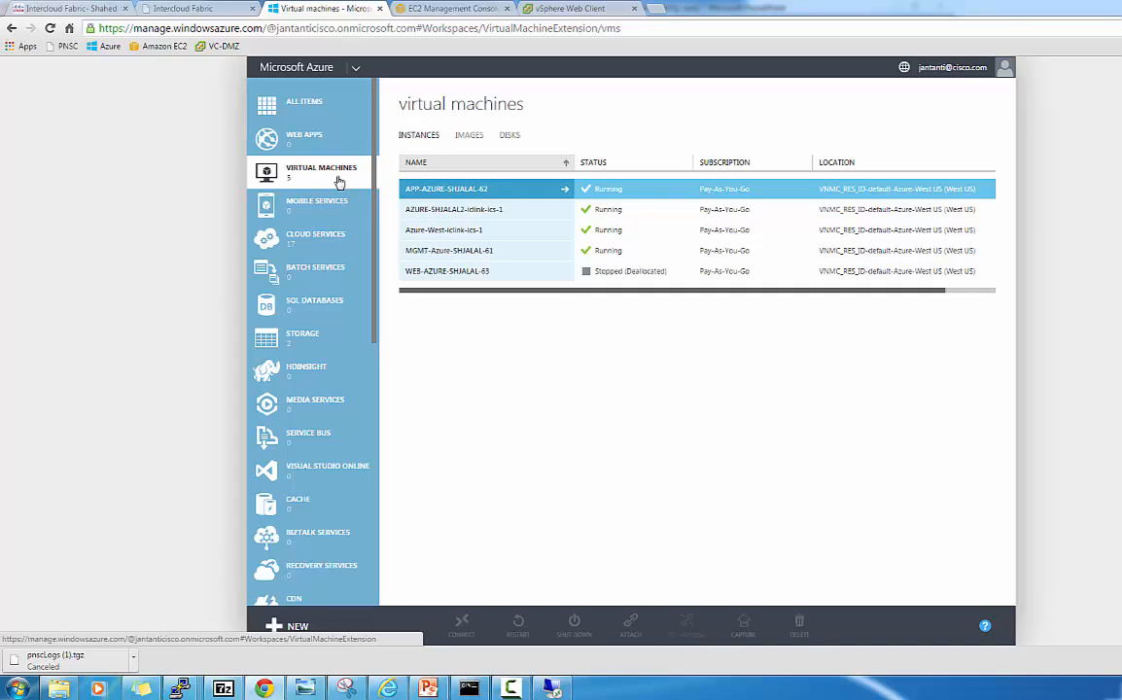
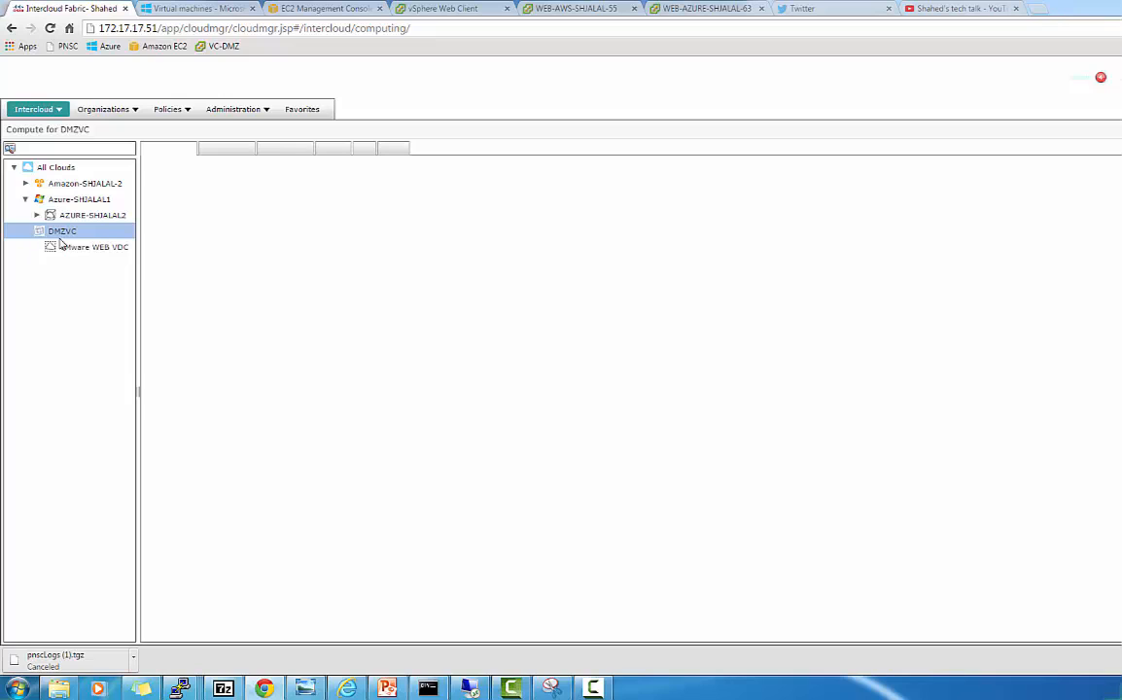
Inspect WEB-AWS-SHJALAL-55, WEB-AWS-SHJALAL-58 and WEB-AZURE-SHJALAL-63 in VMware WEB VDC, then list AZURE-SHJALAL2's VMs.
left_click(74, 247)
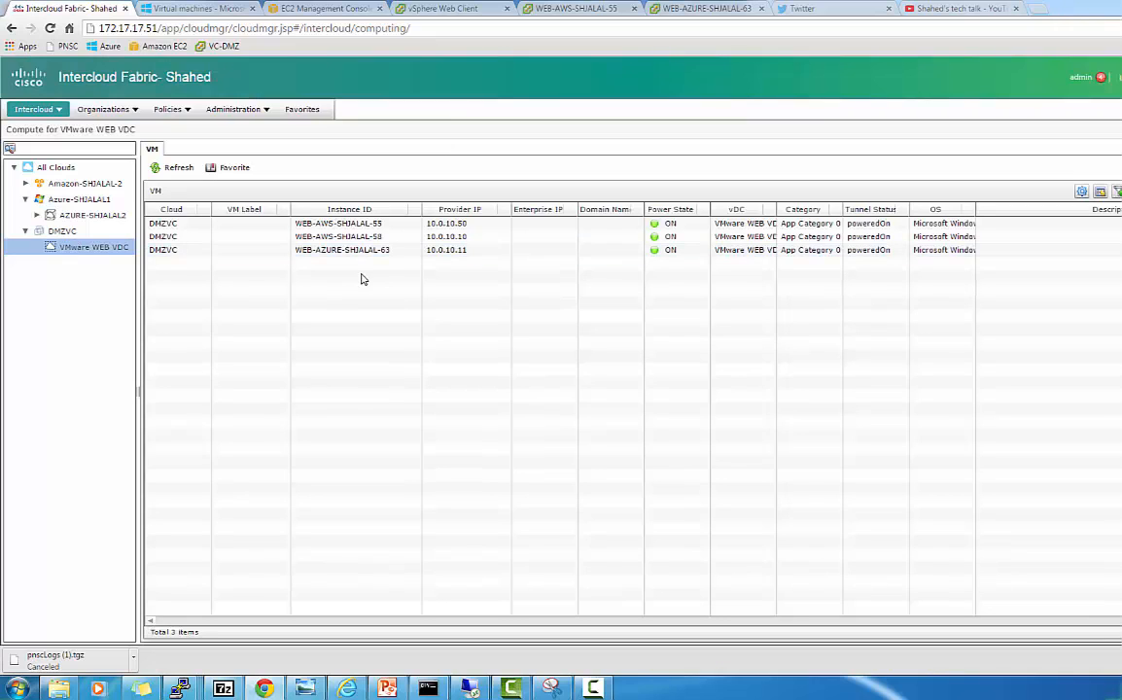
left_click(389, 251)
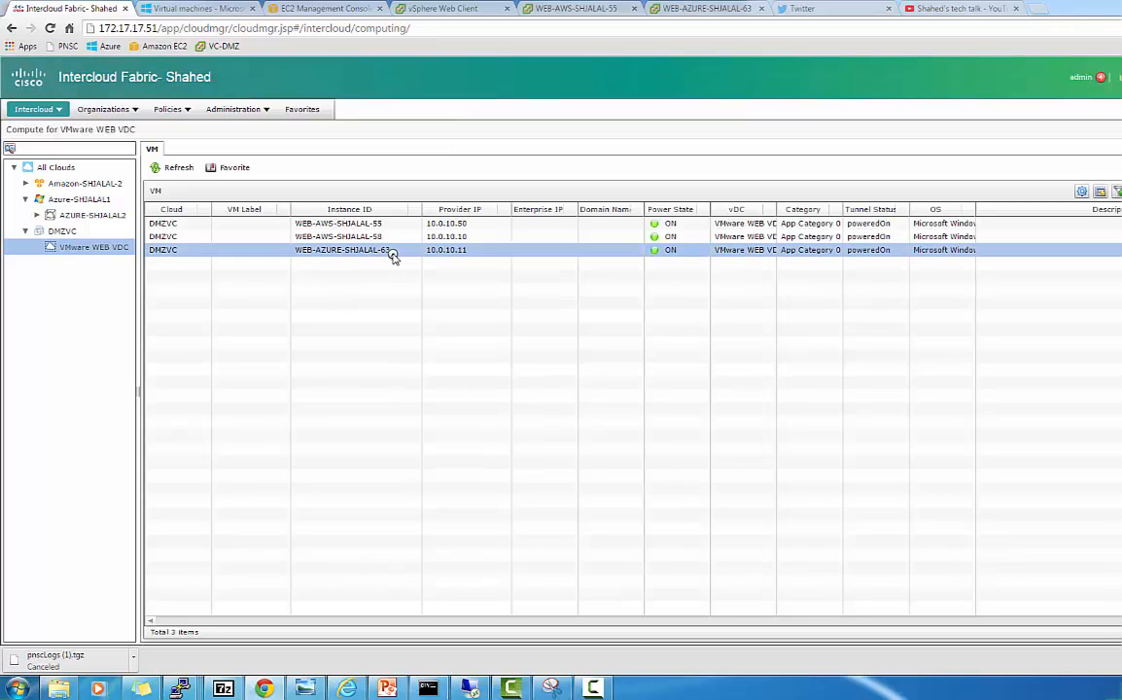
left_click(394, 258)
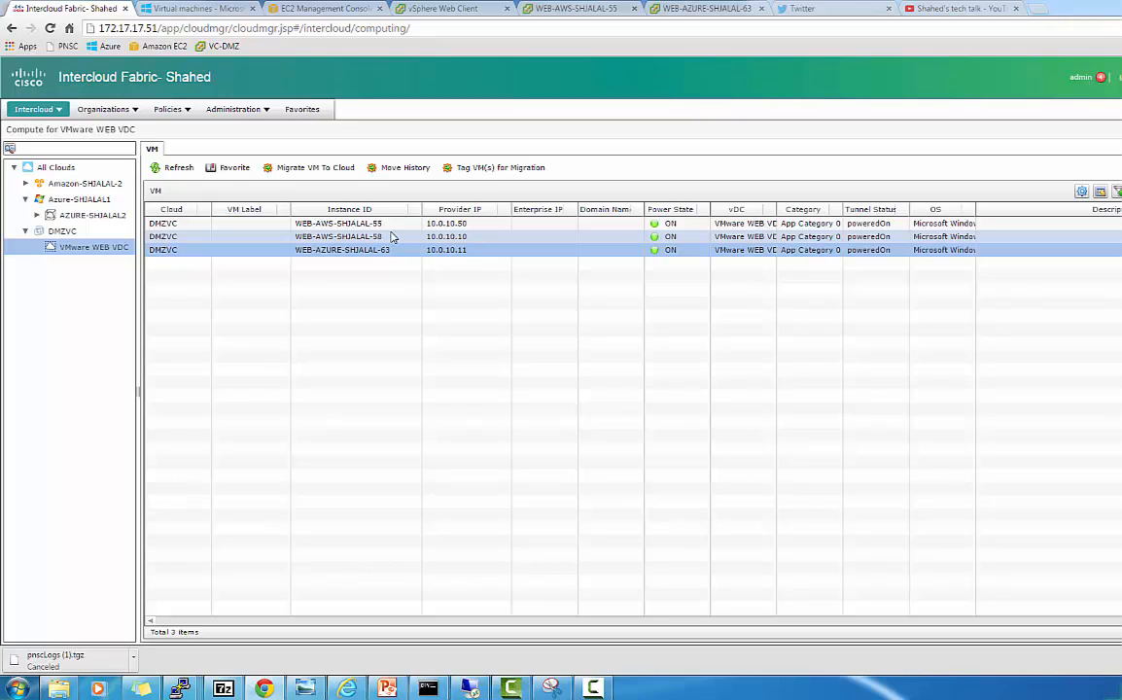
left_click(389, 226)
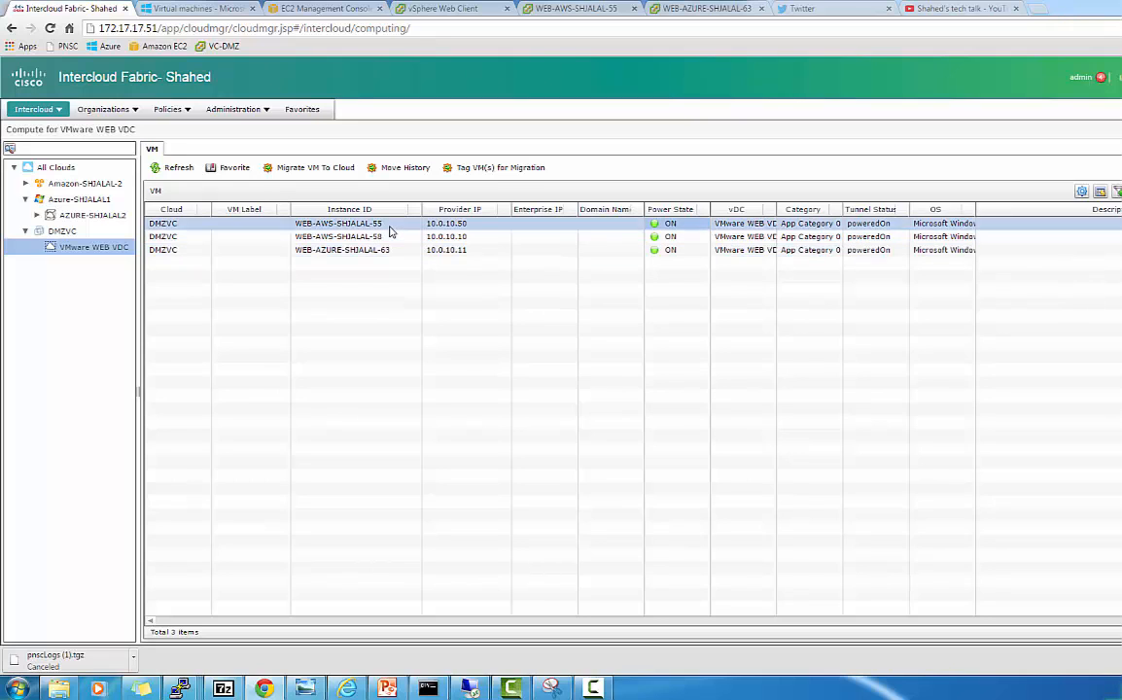
left_click(389, 238)
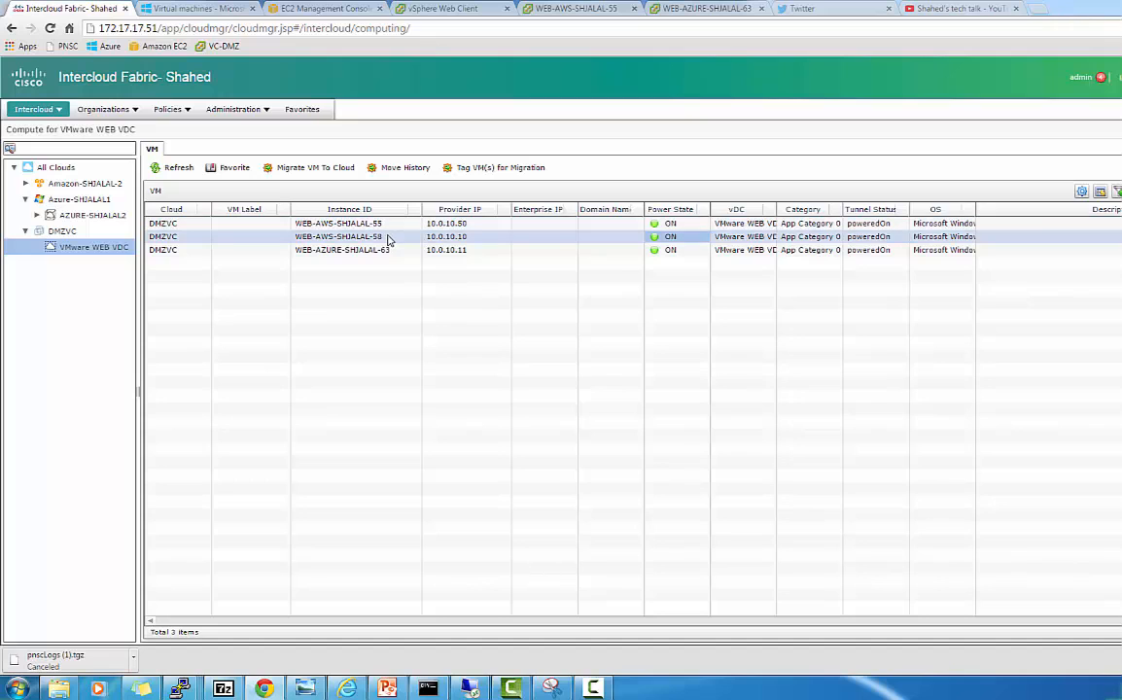
left_click(387, 251)
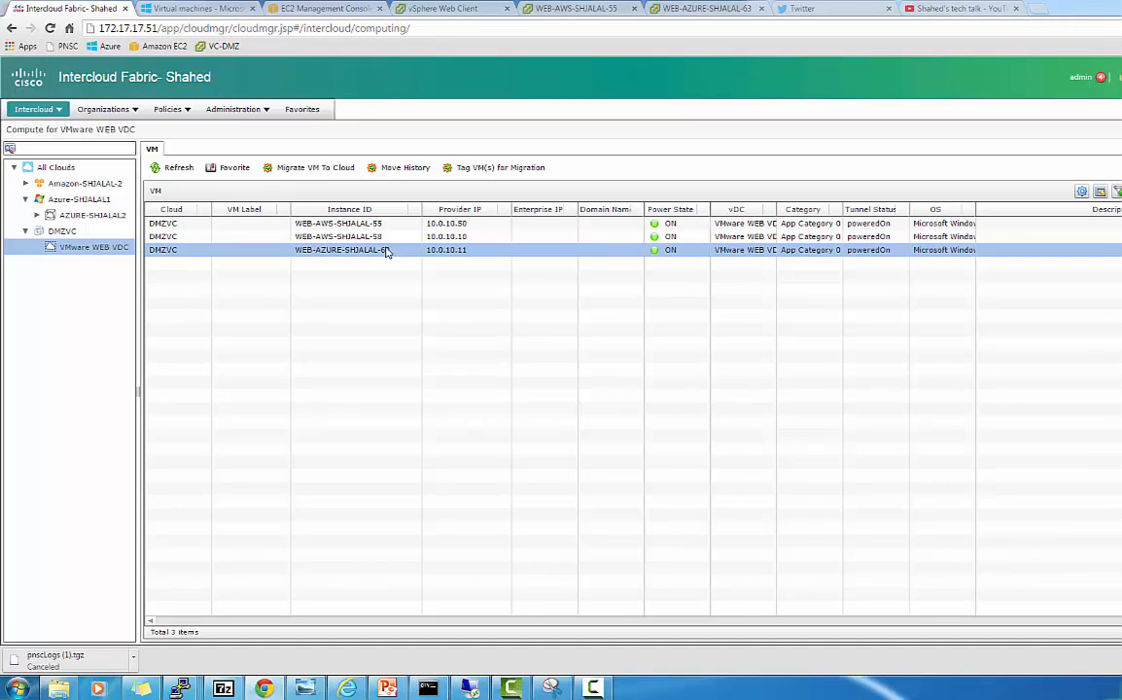
left_click(114, 216)
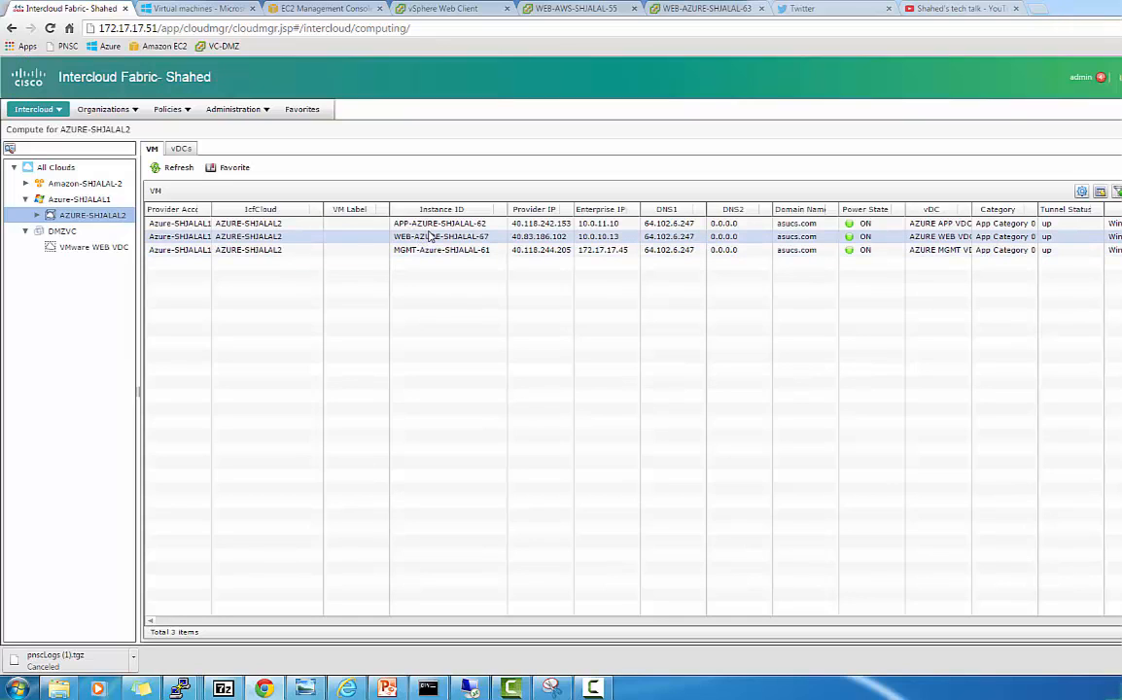
Terminate the MGMT-Azure-SHJALAL-61 VM, then go back to the VMware WEB VDC VM list.
left_click(506, 235)
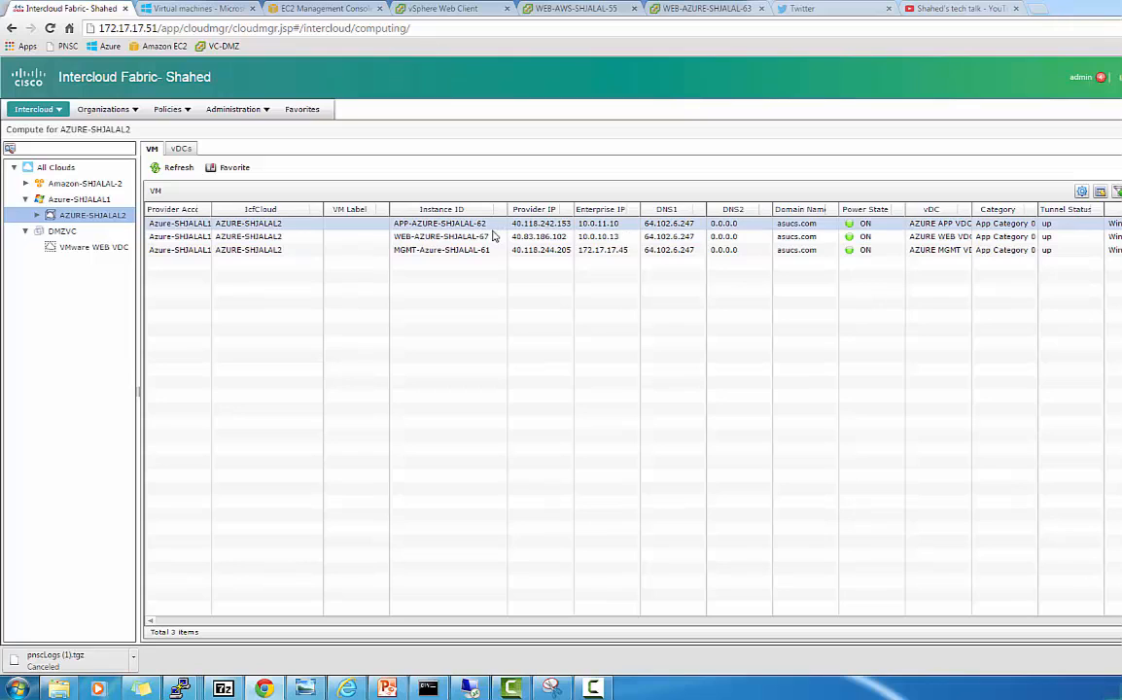
left_click(479, 250)
left_click(482, 252)
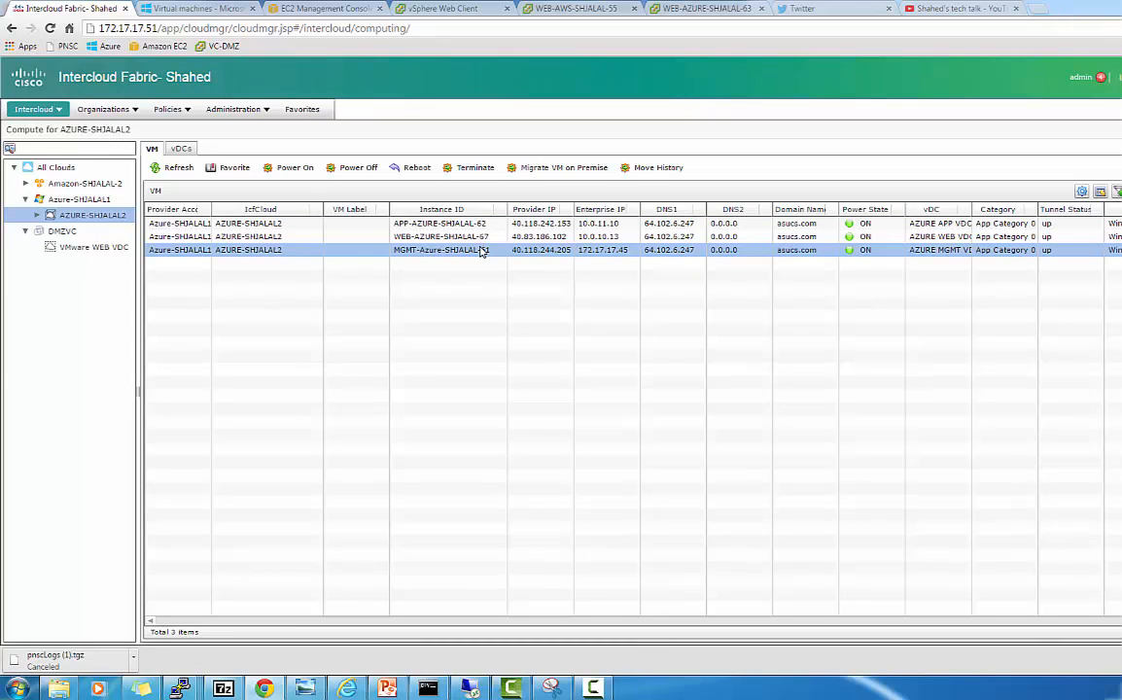
left_click(468, 170)
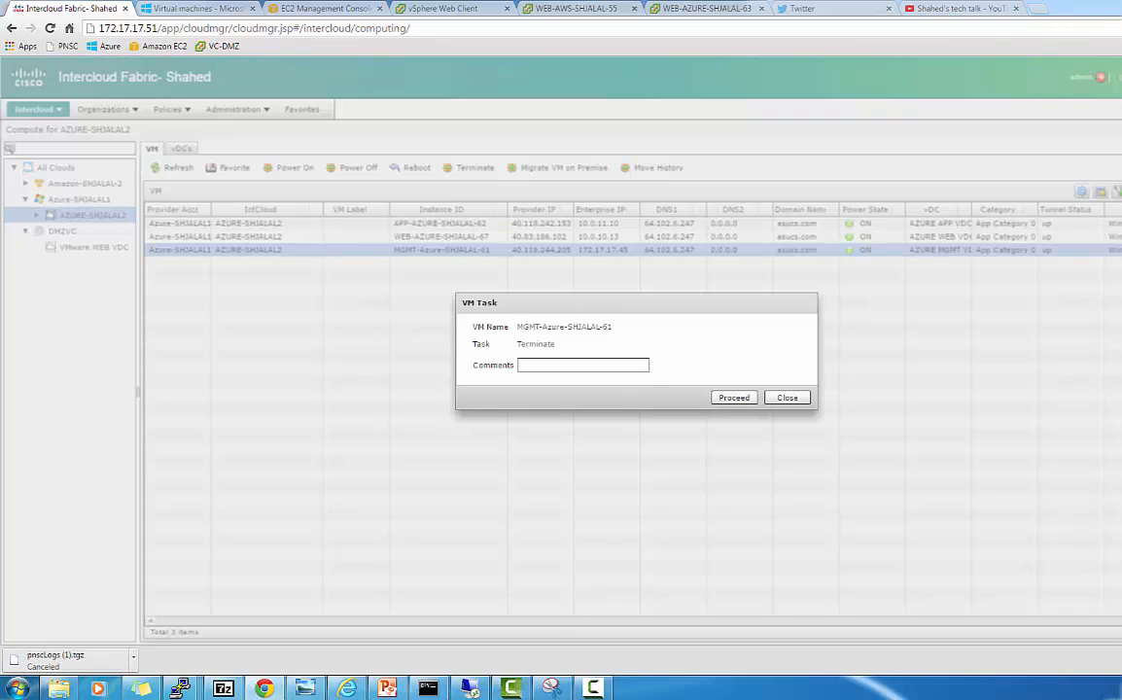
left_click(743, 400)
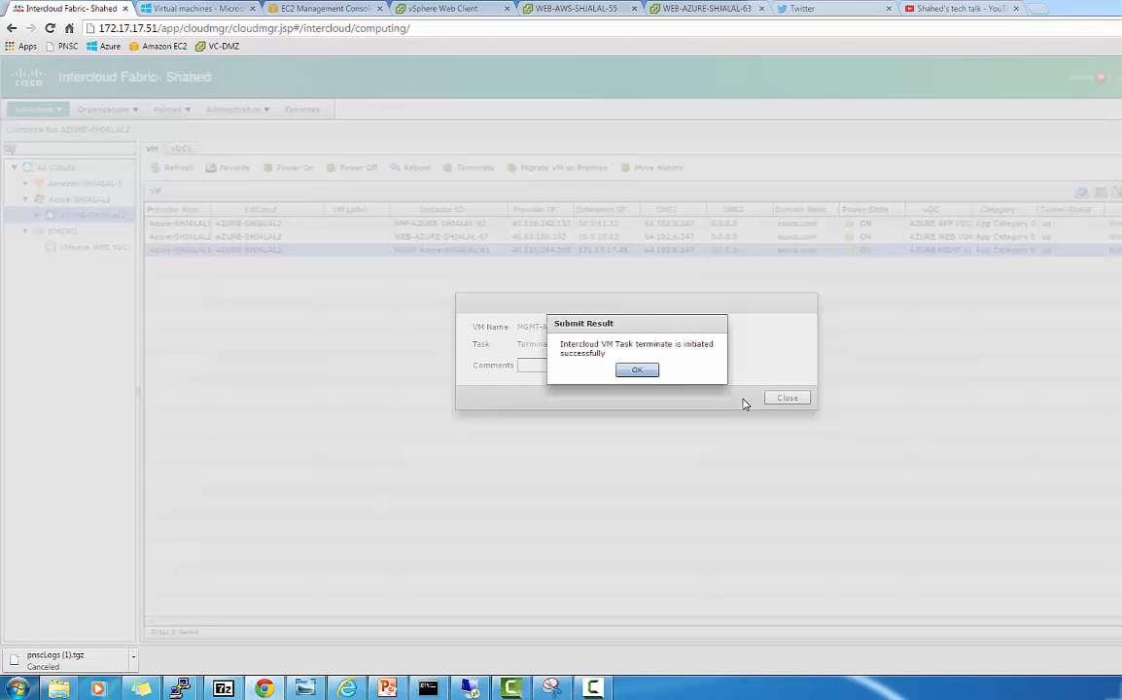
left_click(637, 370)
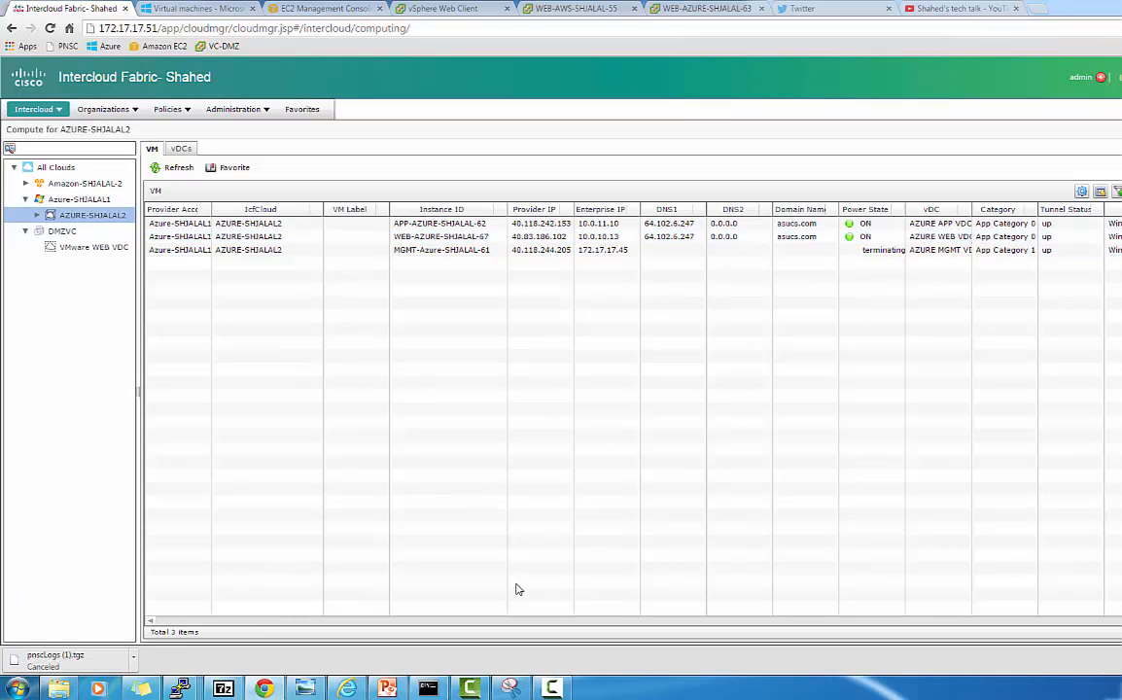
left_click(113, 248)
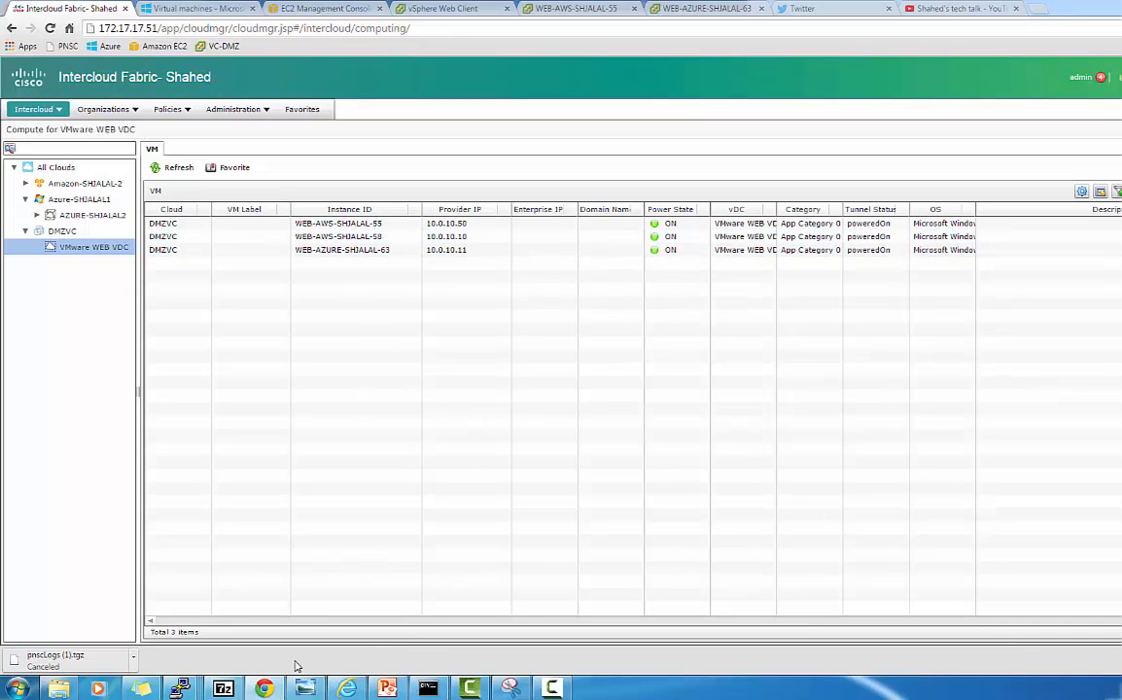
left_click(266, 687)
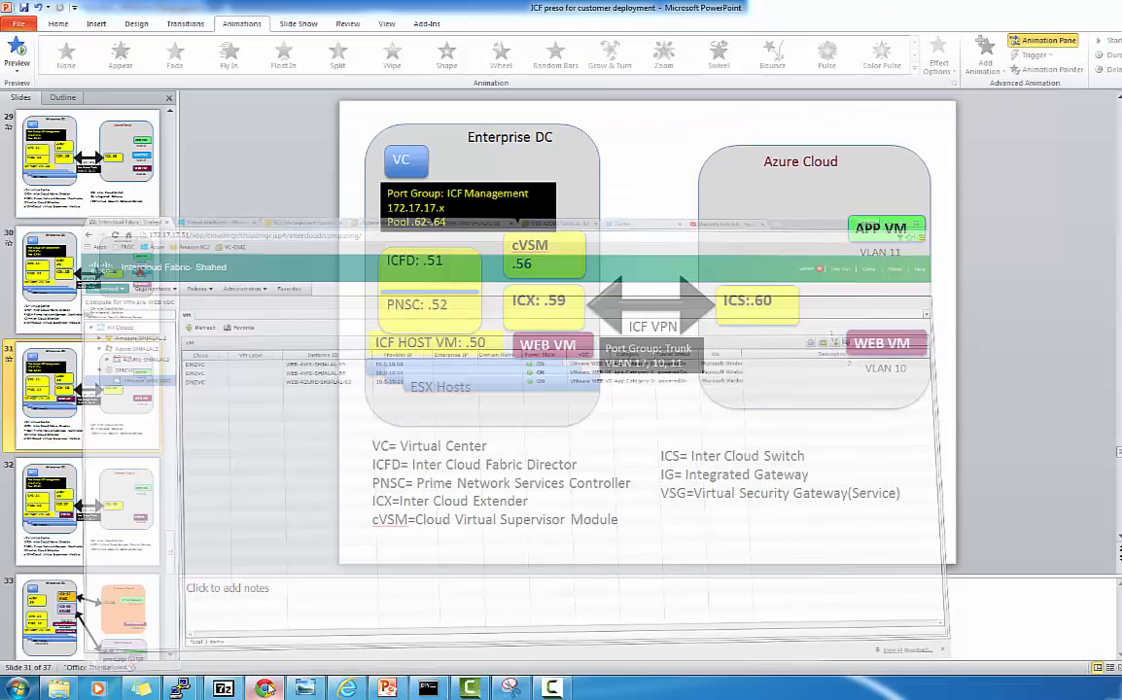
left_click(266, 688)
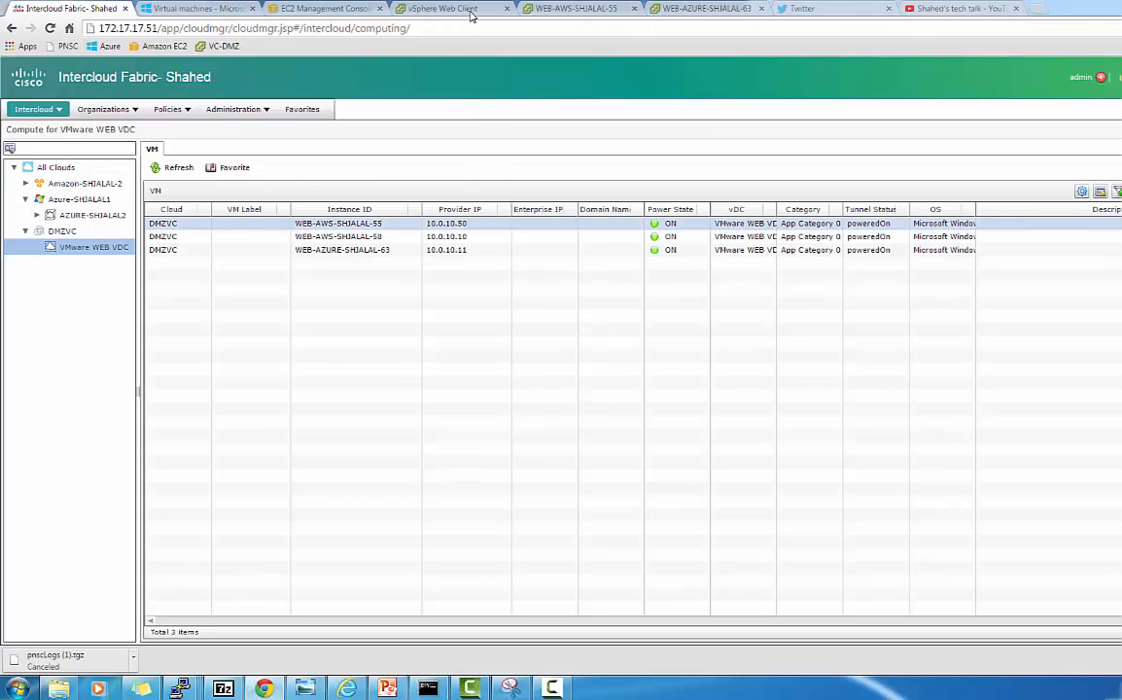
Reconnect the WEB-AZURE-SHJALAL-63 console and run ipconfig, showing 10.0.10.11 with gateway 10.0.10.1.
left_click(472, 15)
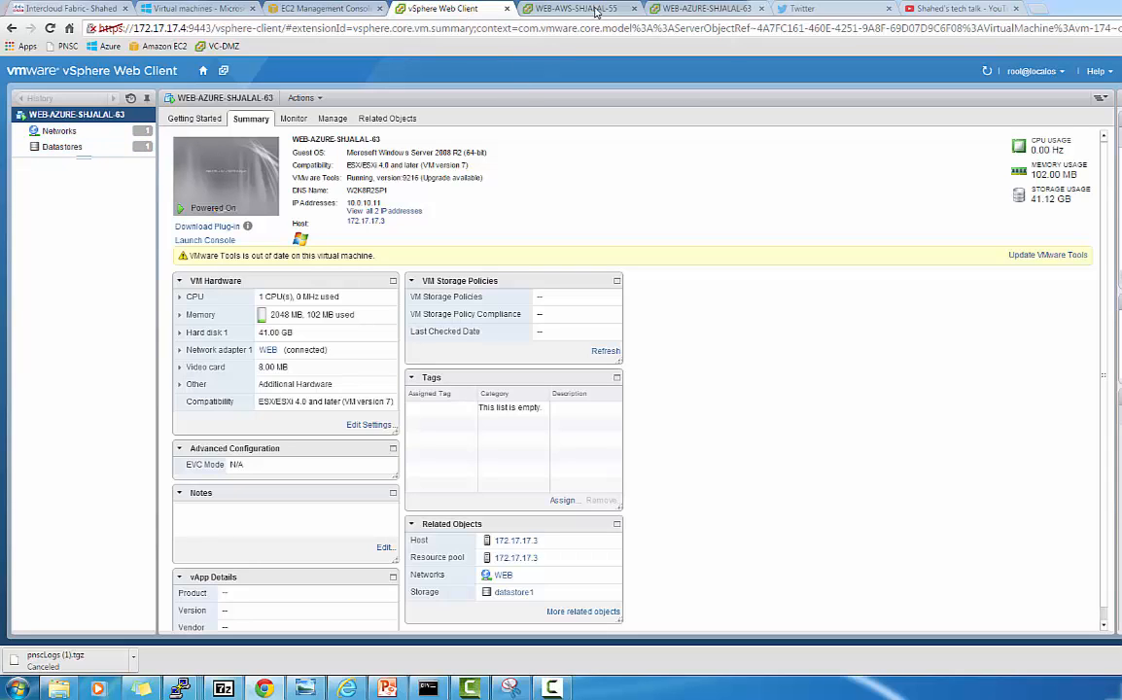
left_click(690, 9)
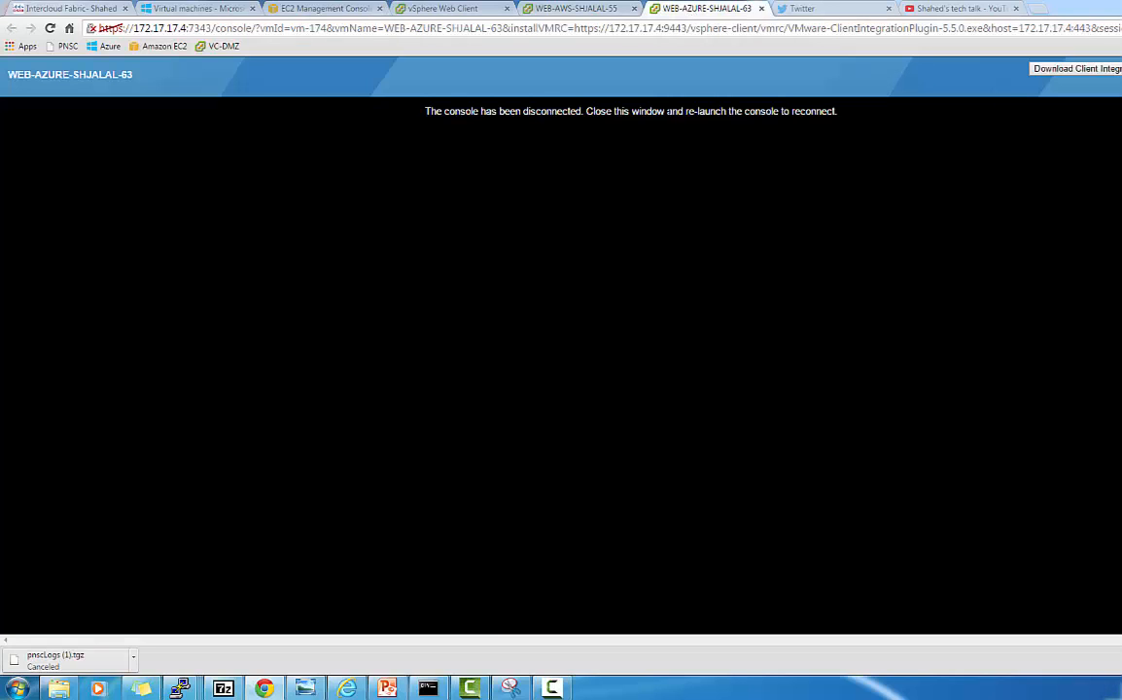
left_click(46, 33)
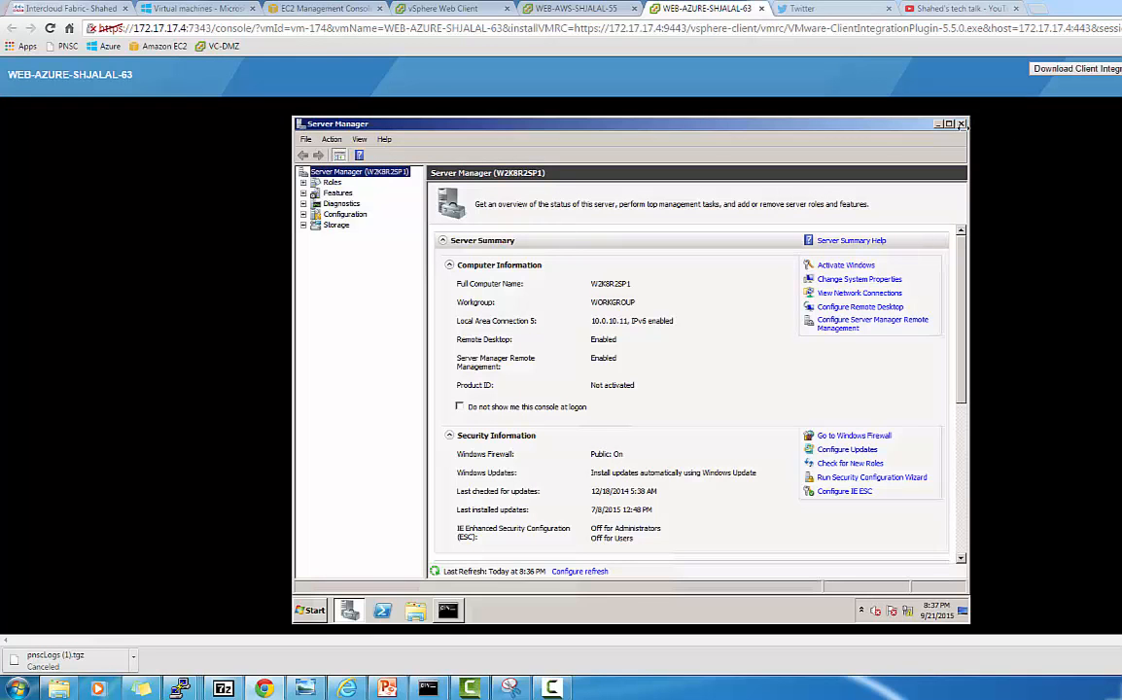
left_click(961, 124)
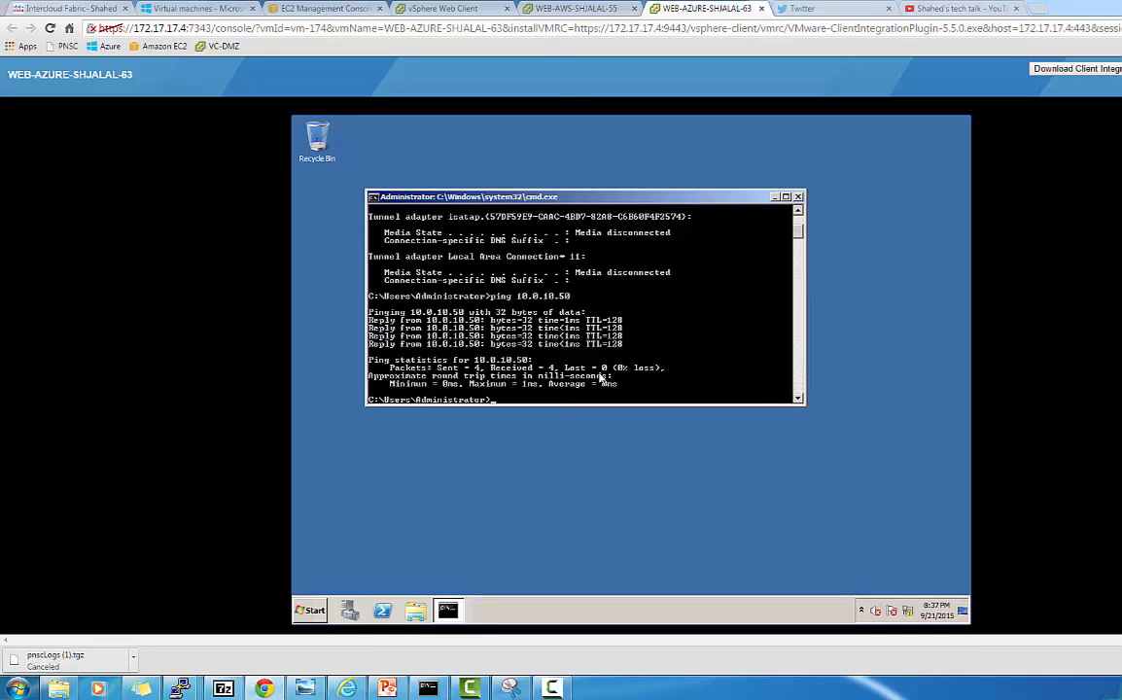
type("pconfig")
key("Return")
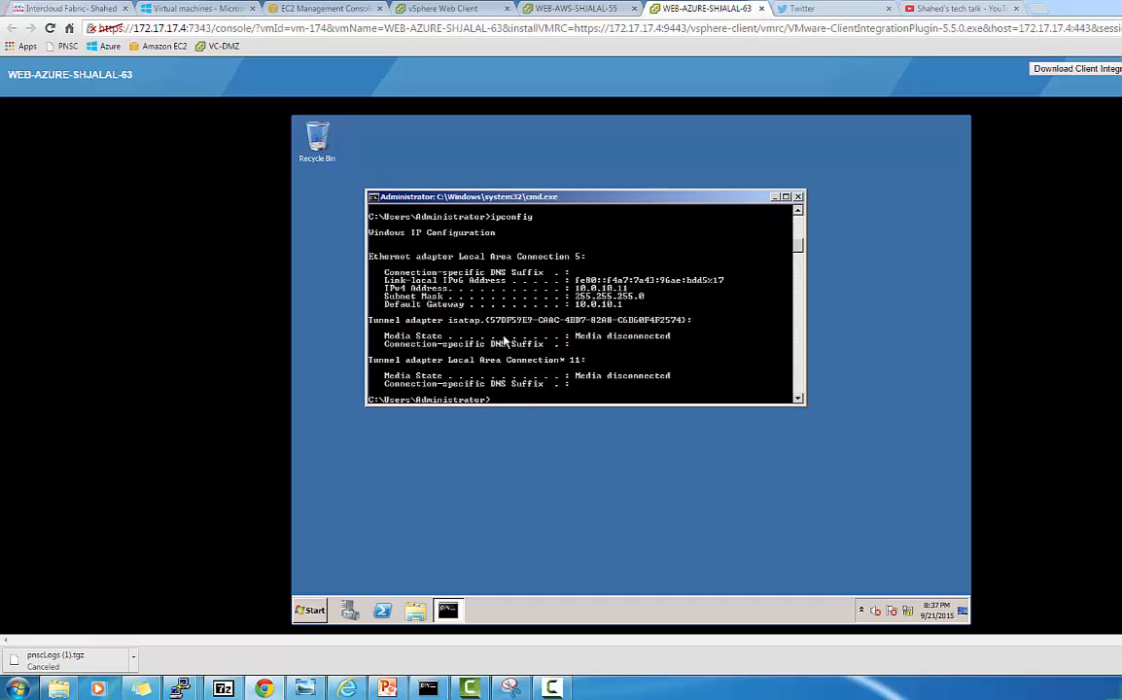
Look up the AZURE WEB VDC VM's 10.0.10.13 address under AZURE-SHJALAL2, then return to the console.
left_click(76, 13)
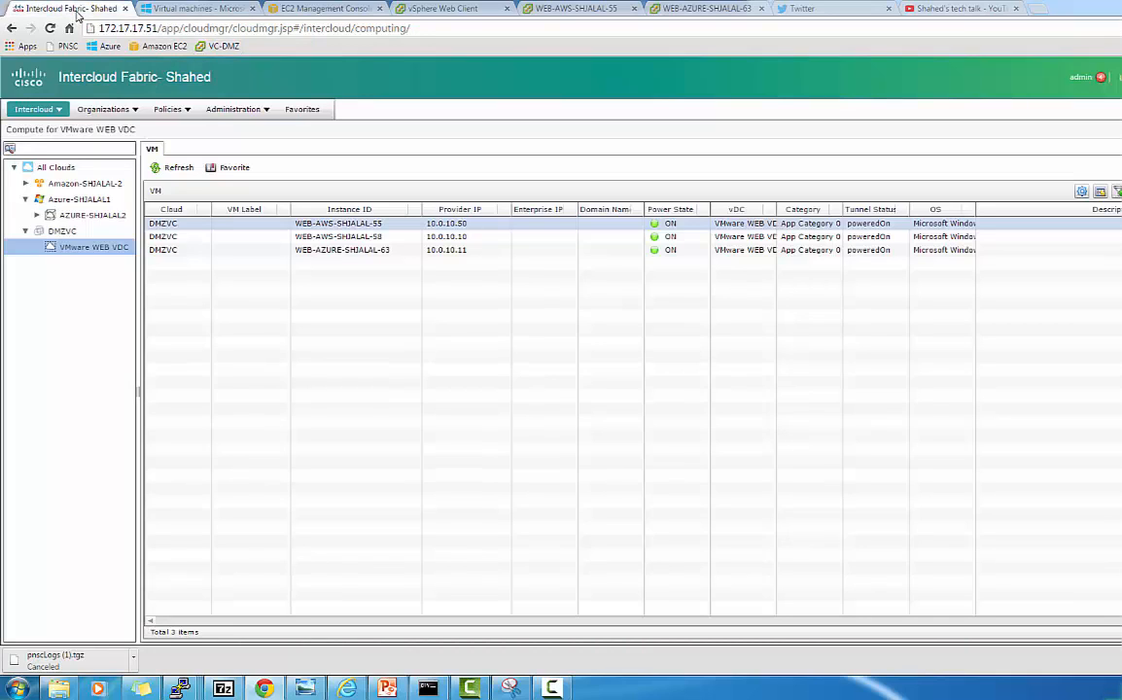
left_click(37, 215)
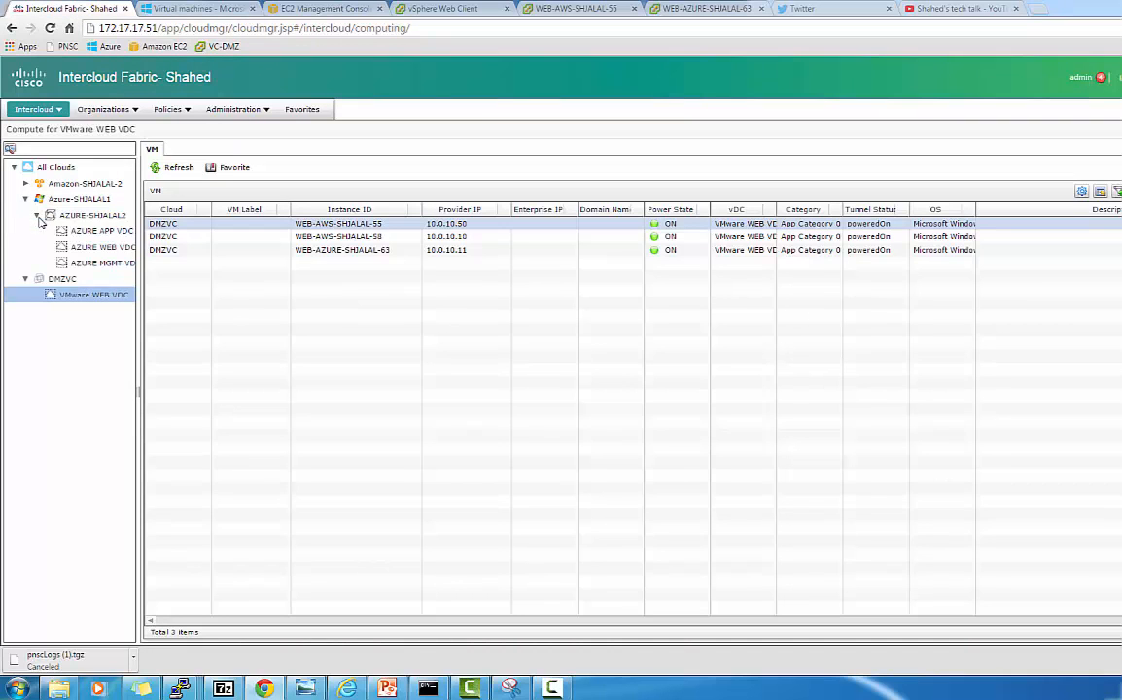
left_click(113, 249)
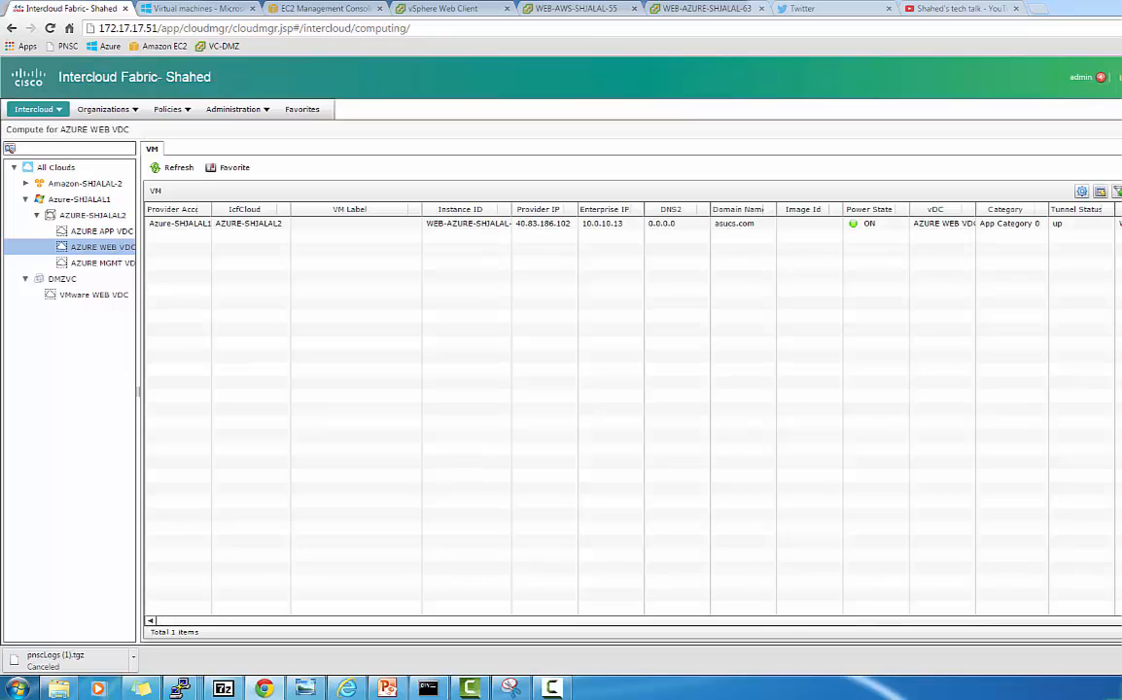
left_click(687, 8)
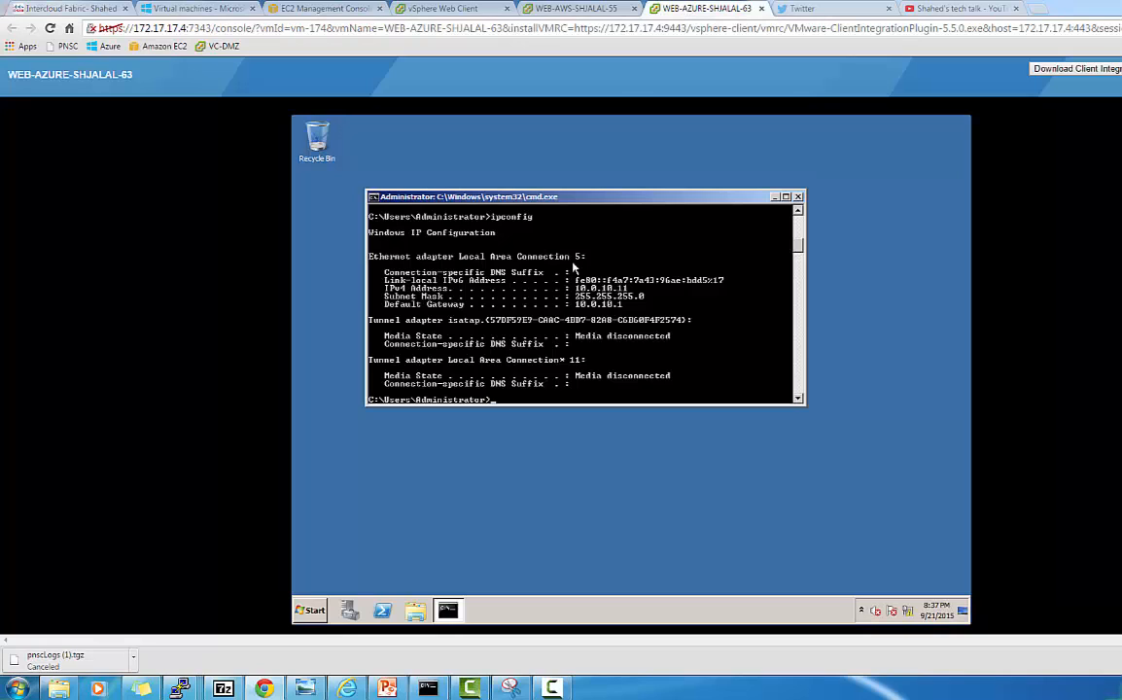
Ping 10.0.10.13 from the WEB-AZURE-SHJALAL-63 command prompt, getting four replies with 0% loss.
key("Up")
key("BackSpace")
key("BackSpace")
key("BackSpace")
key("BackSpace")
key("BackSpace")
key("BackSpace")
type("pin")
type("10.0.10.13")
key("Return")
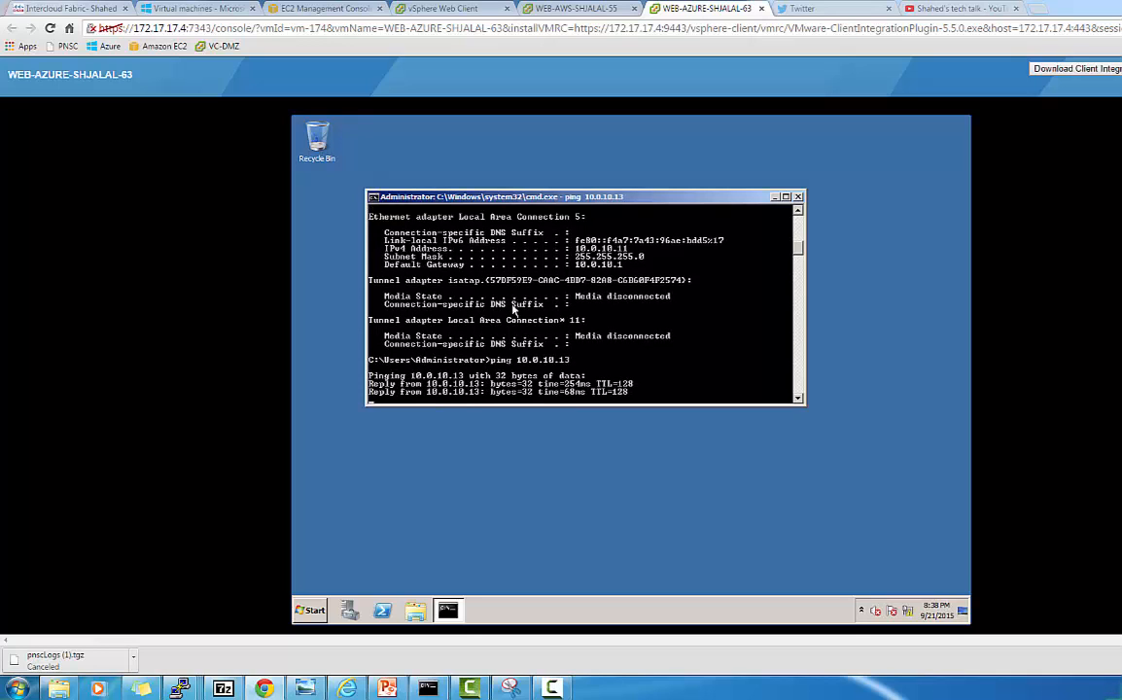
Launch Remote Desktop (mstsc) on the Azure VM and connect to 10.0.10.13.
left_click(307, 617)
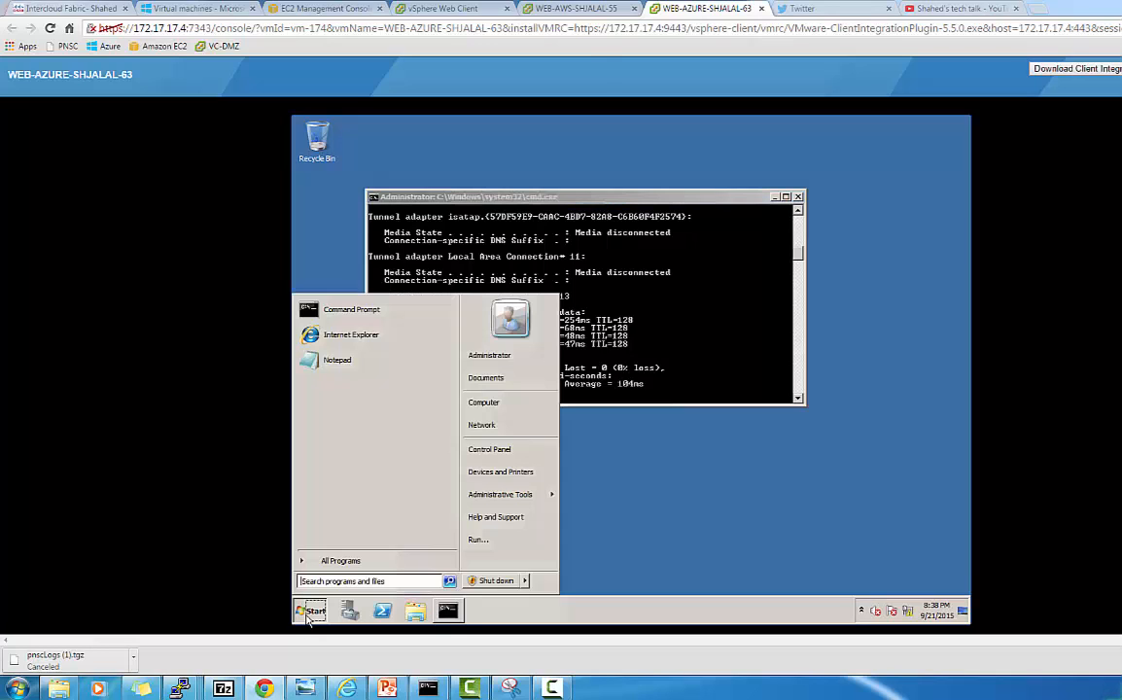
left_click(307, 617)
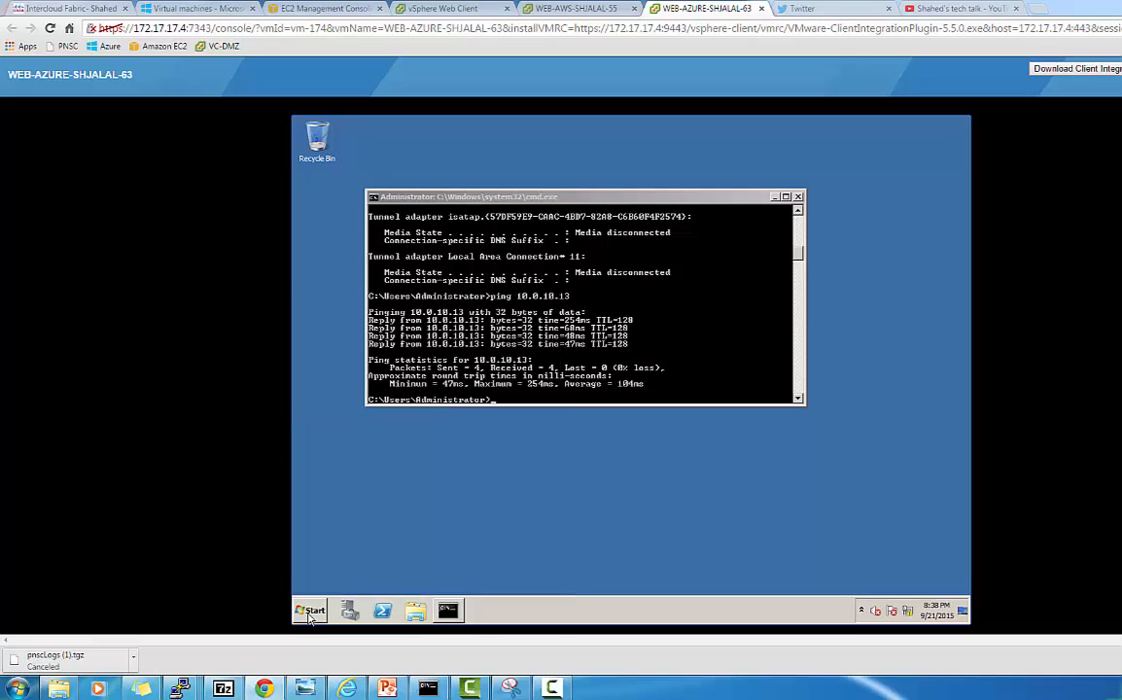
left_click(309, 614)
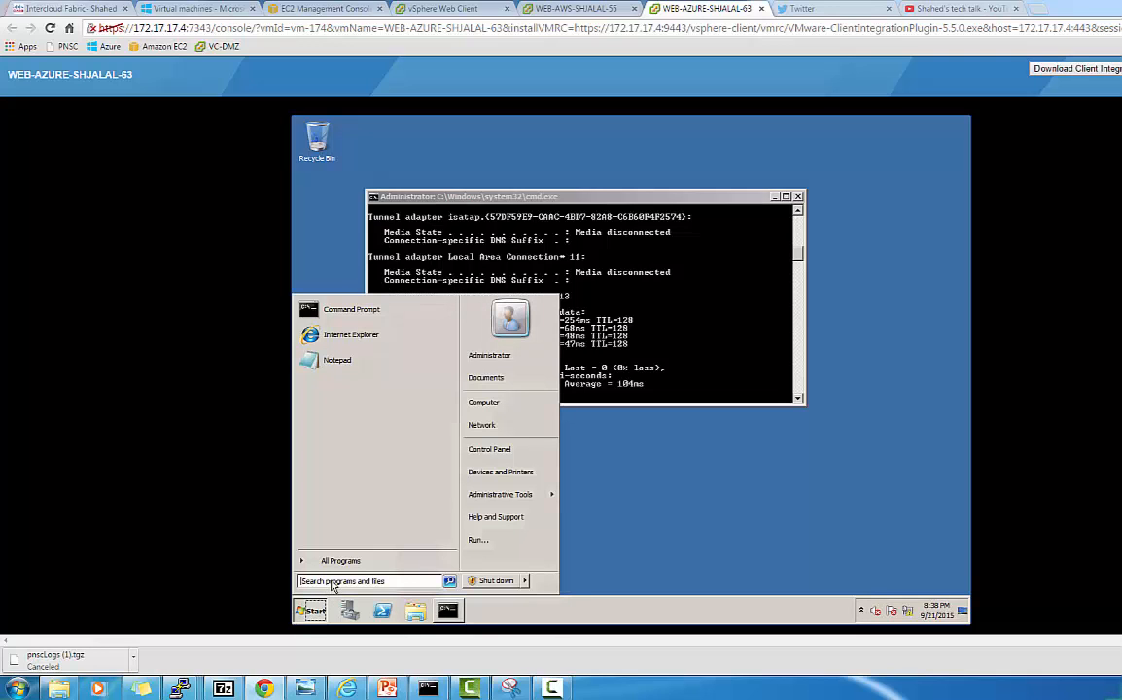
left_click(332, 582)
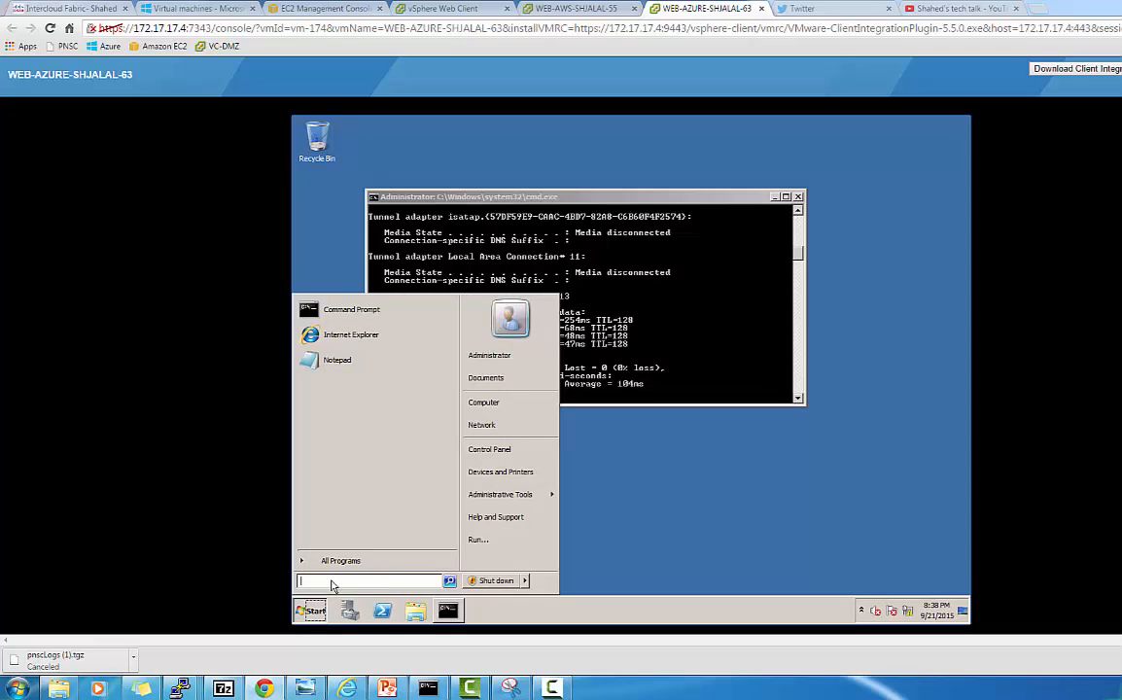
type("mstsc")
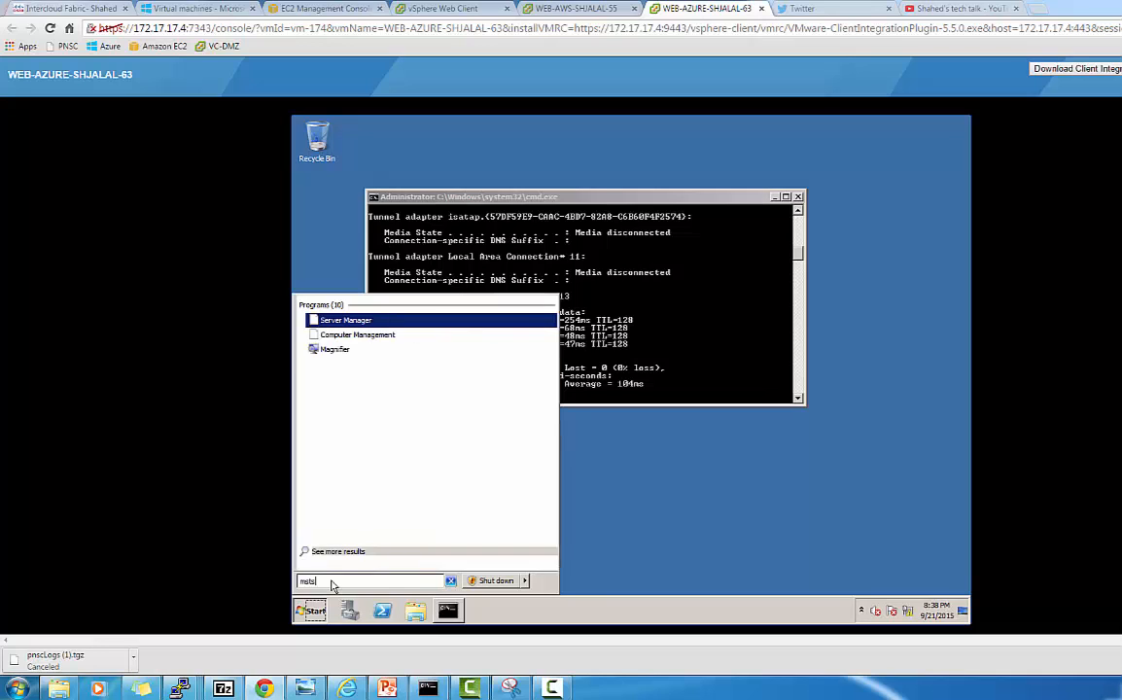
key("Return")
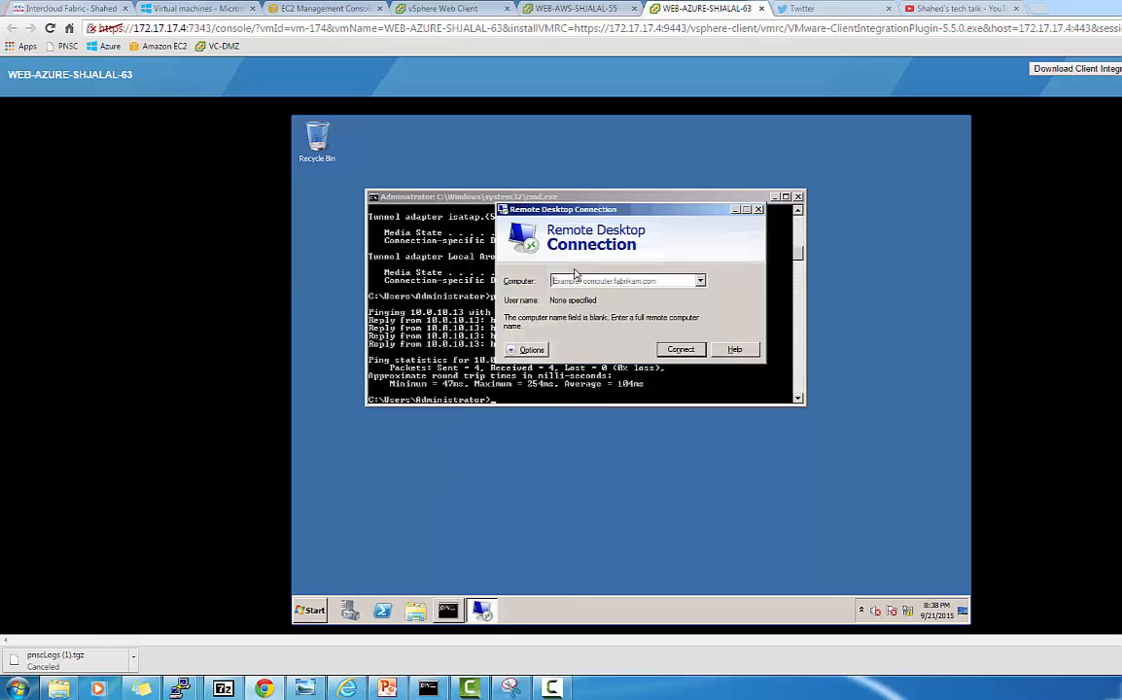
left_click(570, 284)
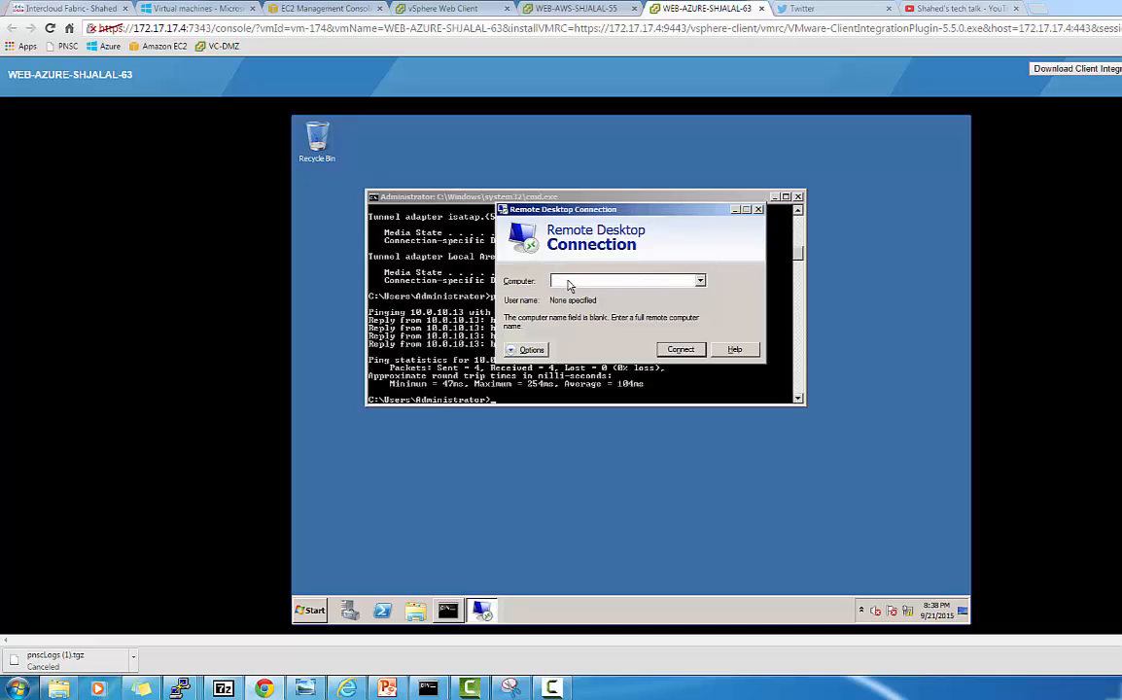
type("10.")
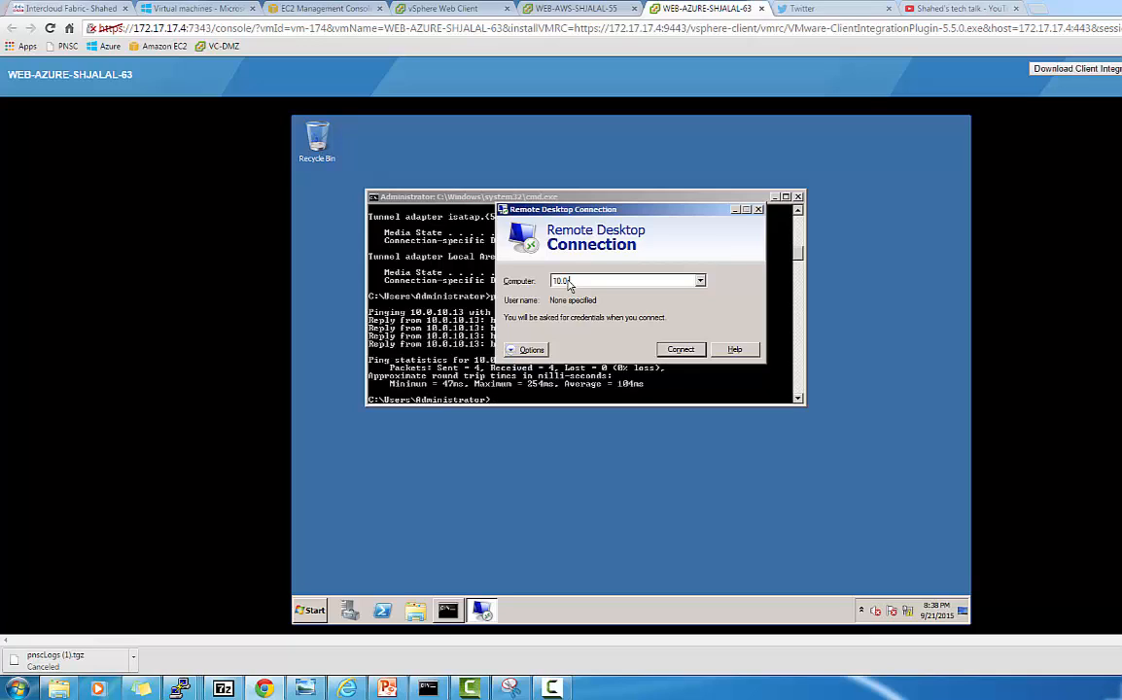
type("0.10.13")
left_click(682, 350)
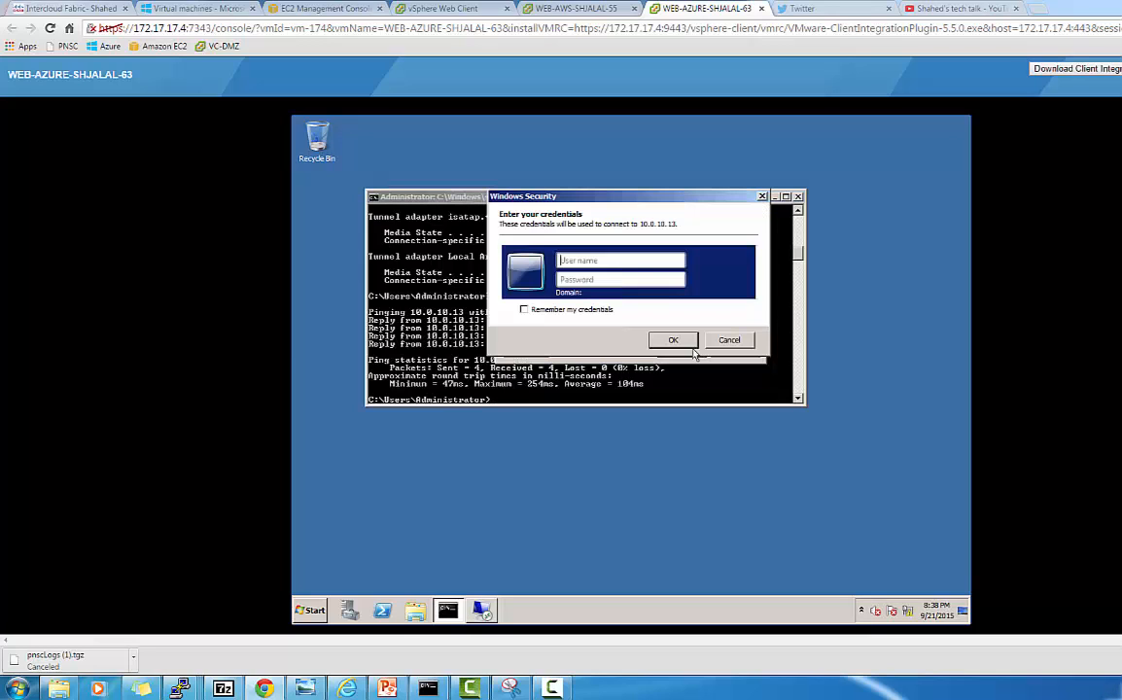
Log in to the remote session as administrator with the account password.
left_click(640, 266)
type("administrator")
key("Tab")
type("P")
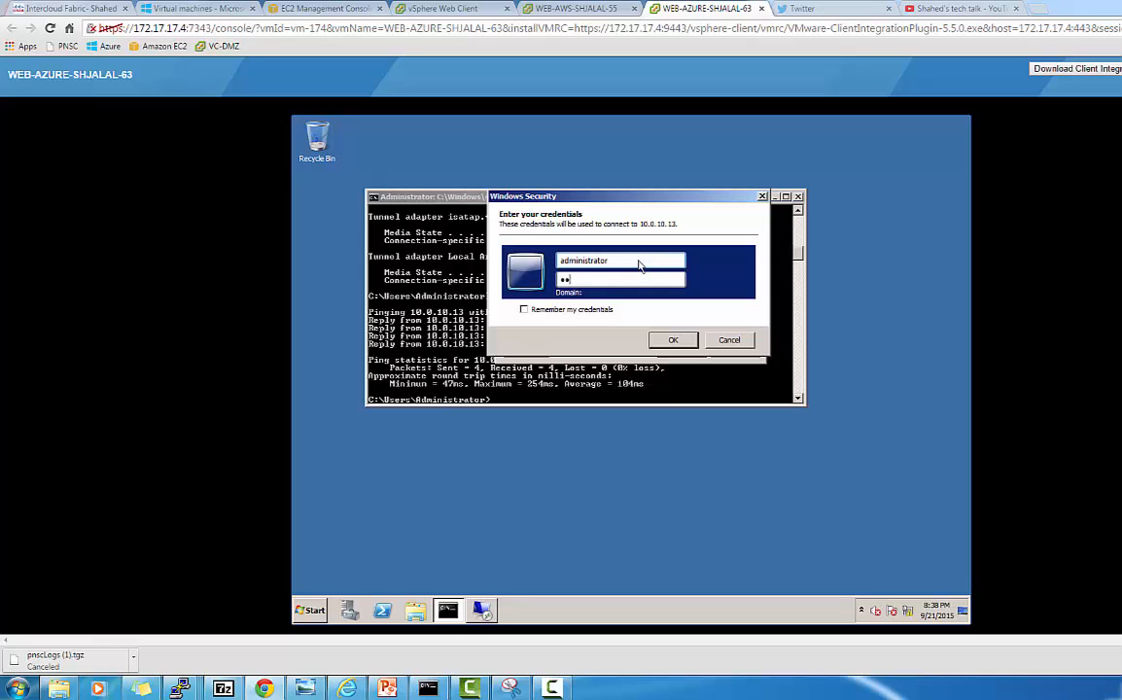
type("@ssw0rd")
left_click(674, 342)
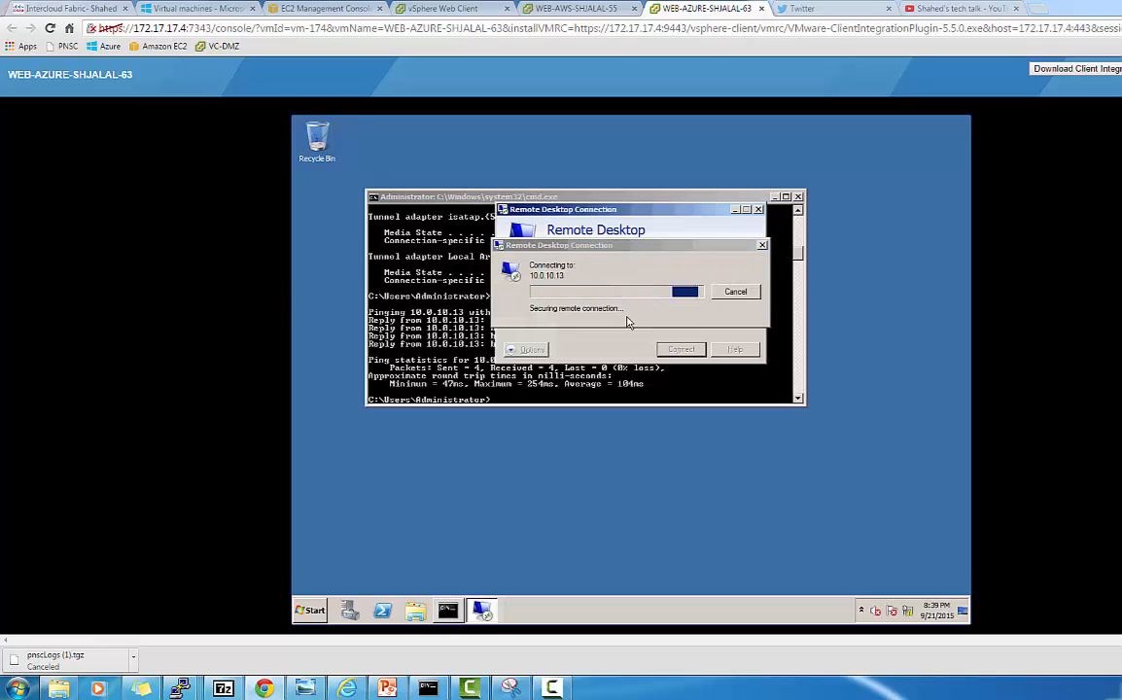
left_click(68, 12)
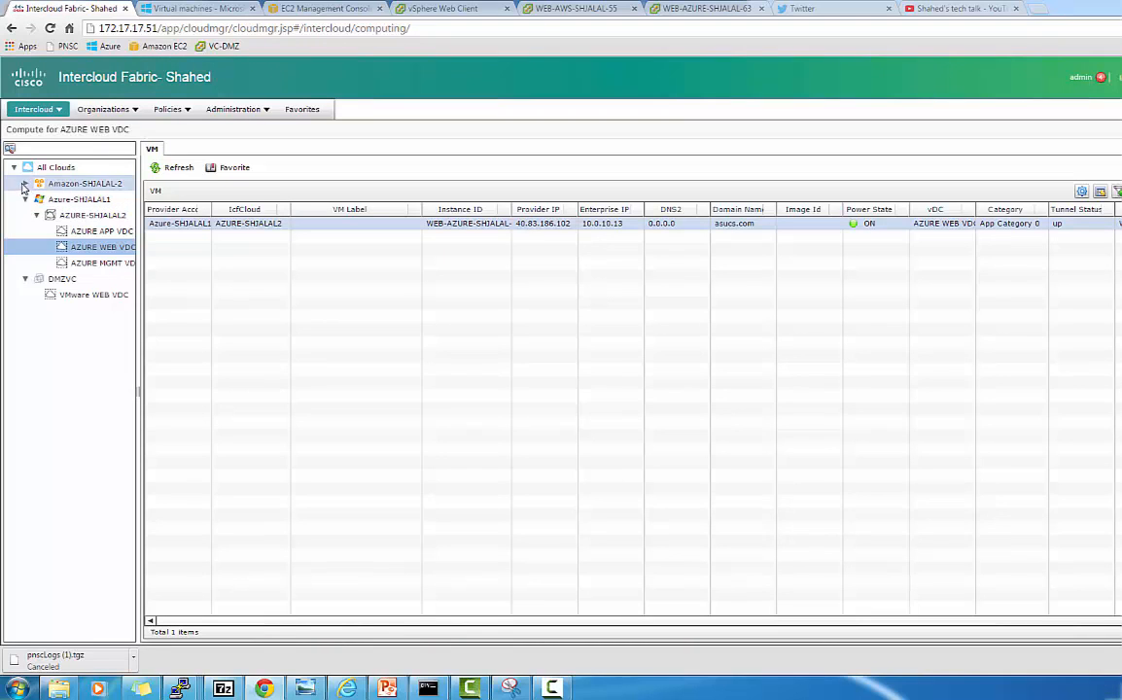
Expand Amazon-SHJALAL-2 and list its VMs, noting WEB-AWS-SHJALAL-65 at 10.0.10.12.
left_click(25, 183)
left_click(37, 199)
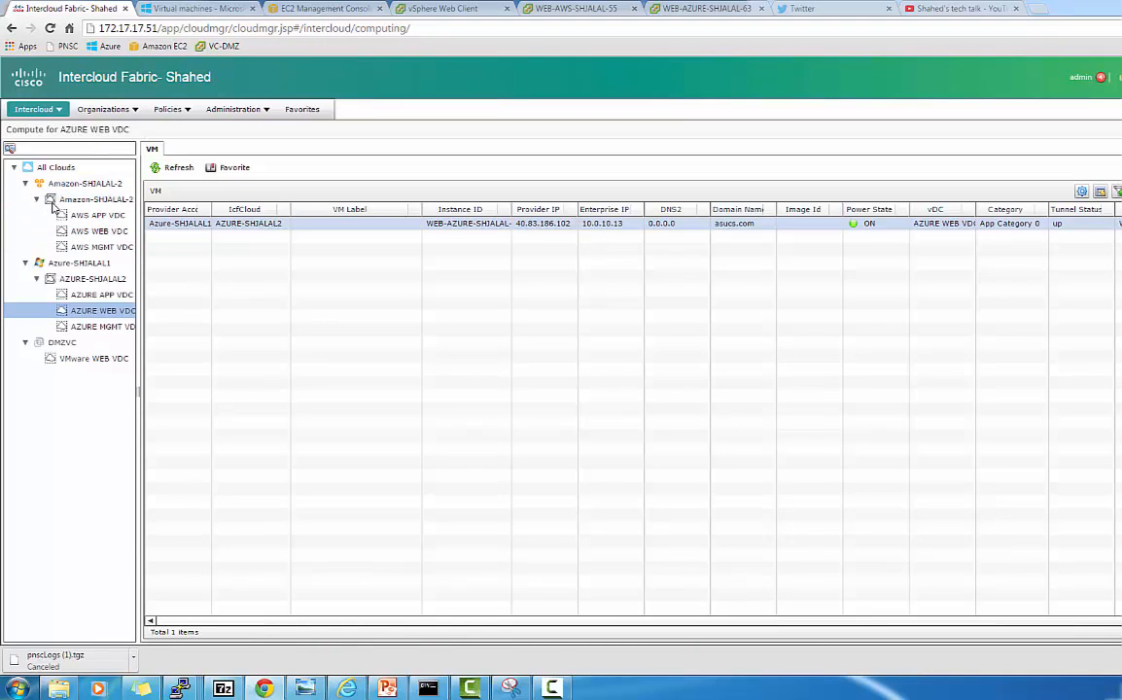
left_click(78, 199)
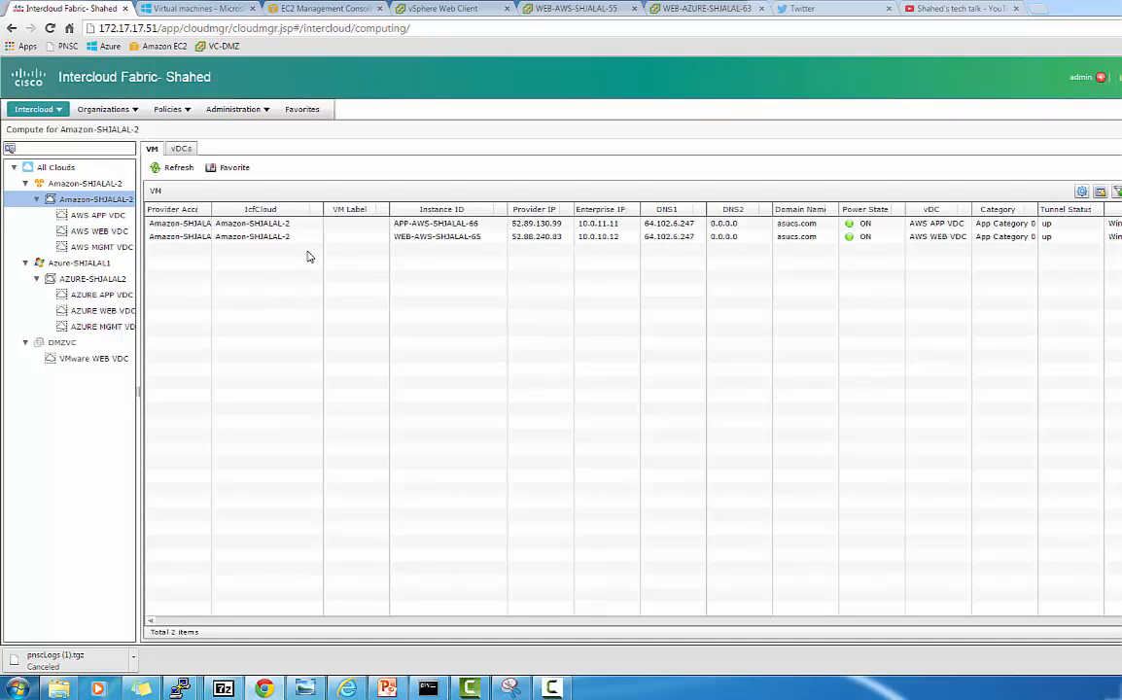
left_click(476, 240)
left_click(688, 12)
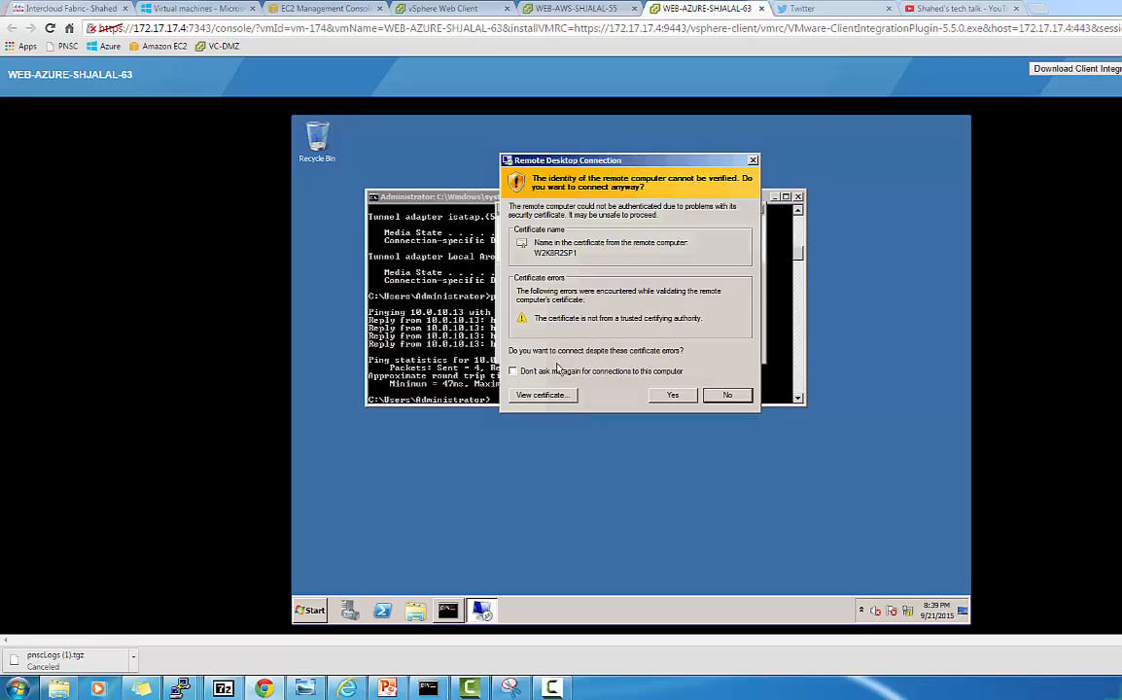
Accept the remote certificate and ping 10.0.10.12, getting four replies with 0% loss.
left_click(674, 396)
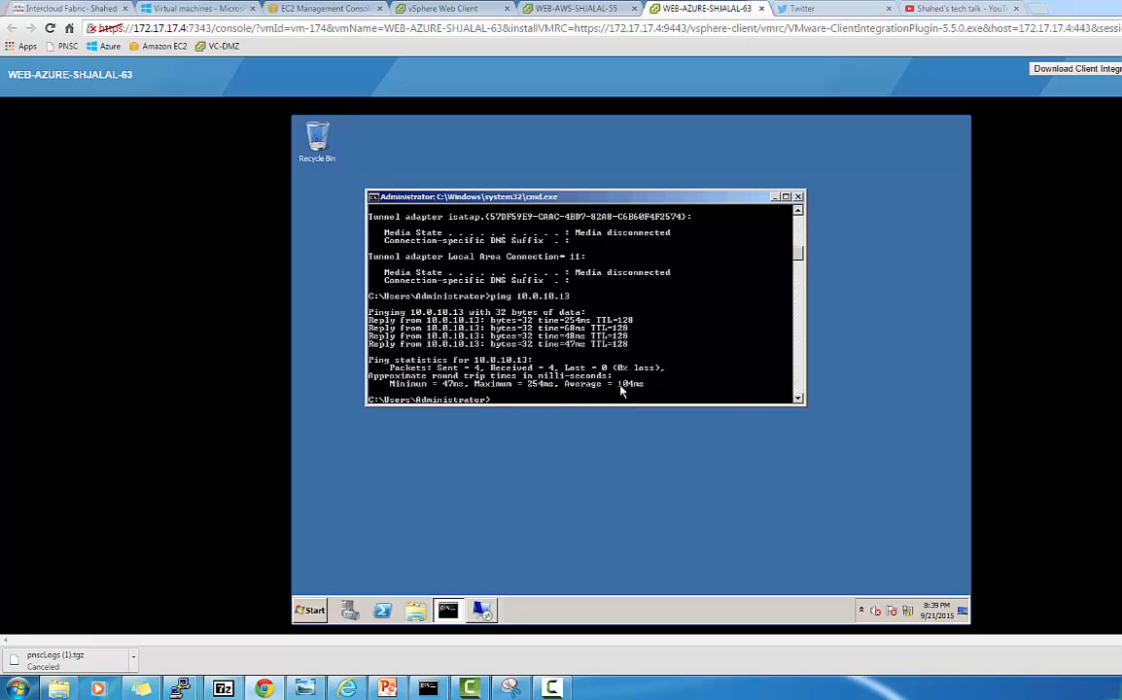
key("Up")
key("BackSpace")
type("2")
key("Return")
left_click(551, 688)
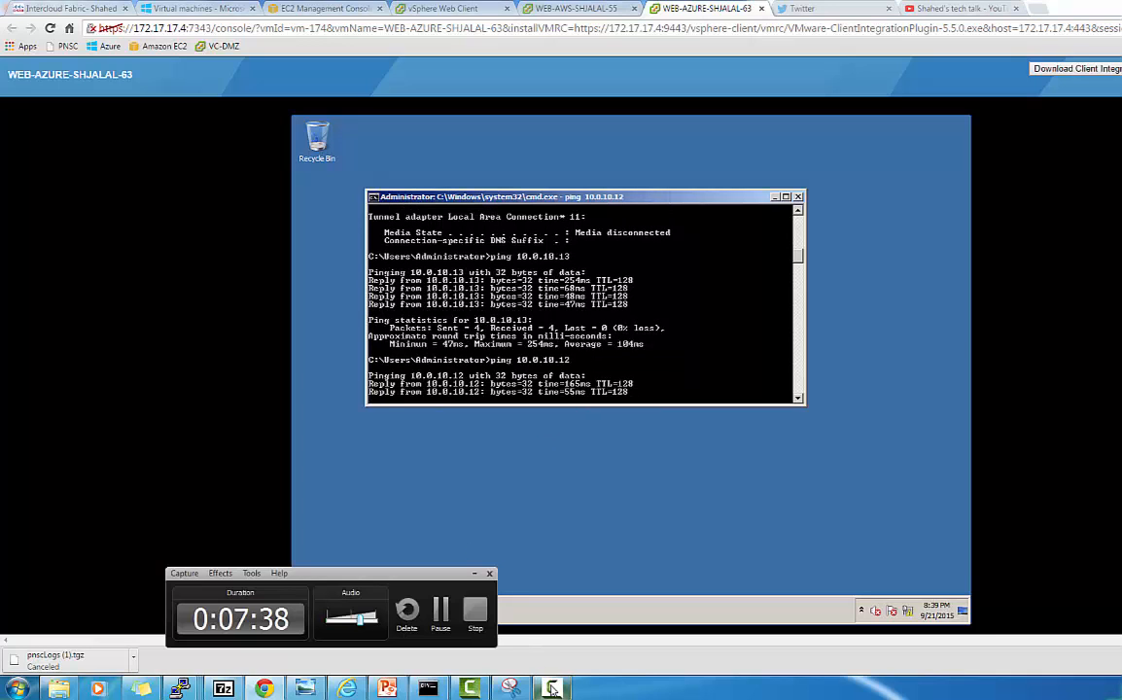
left_click(440, 613)
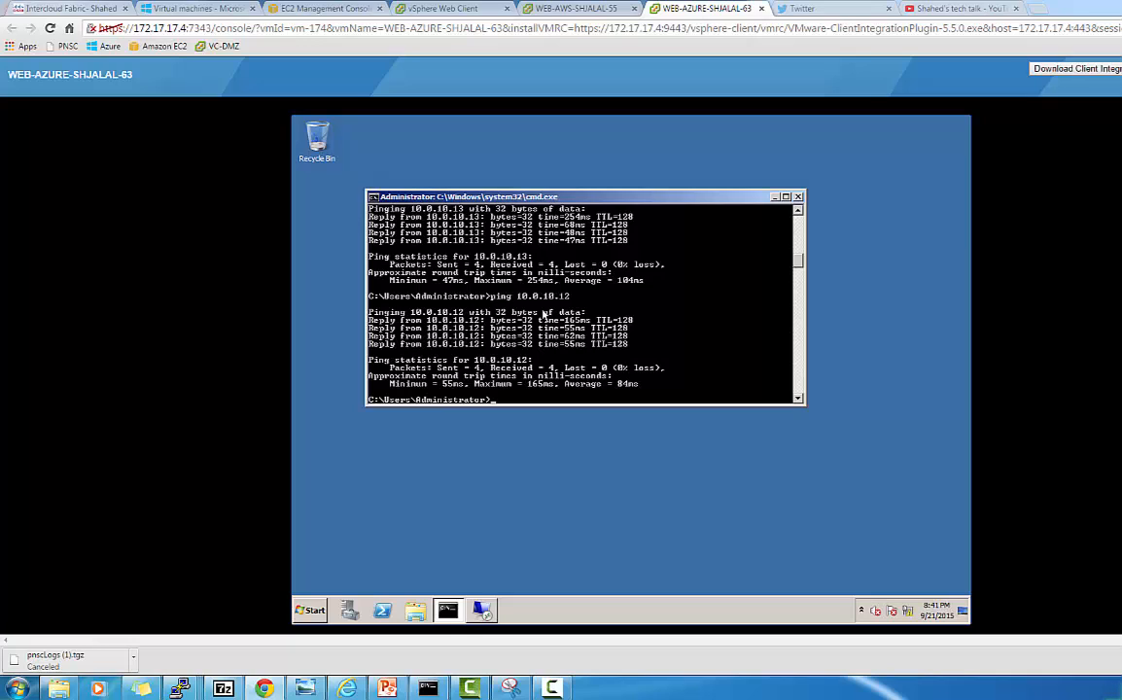
In the Remote Desktop session to 10.0.10.13, close initial configuration tasks and open cmd.
left_click(482, 611)
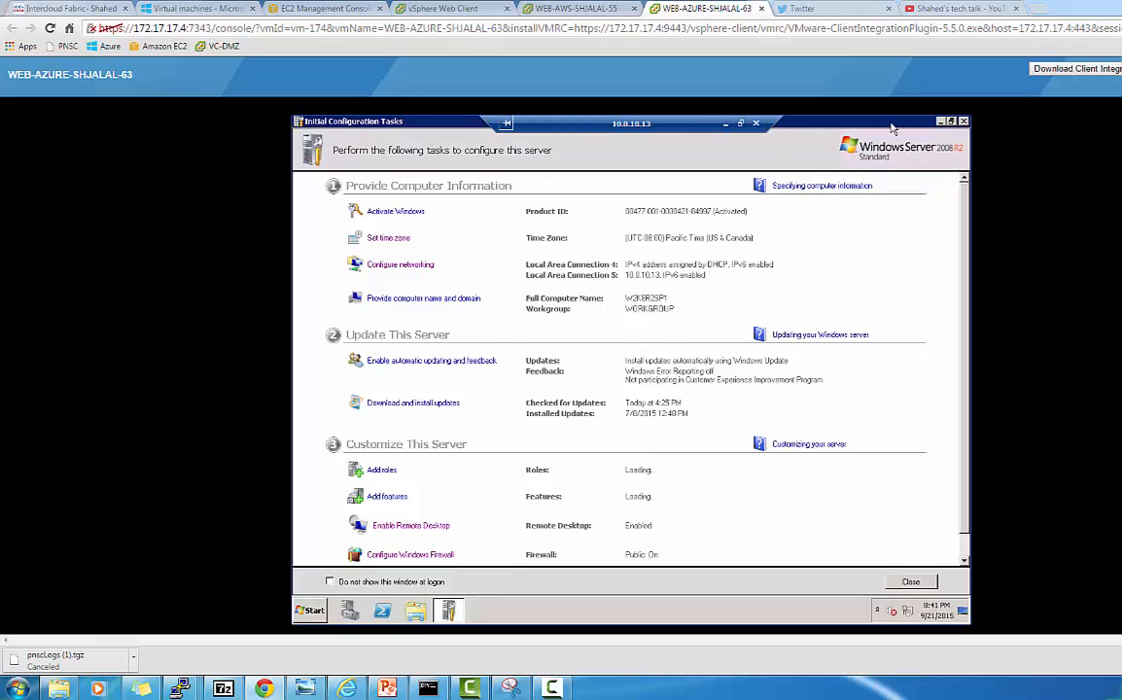
left_click(964, 123)
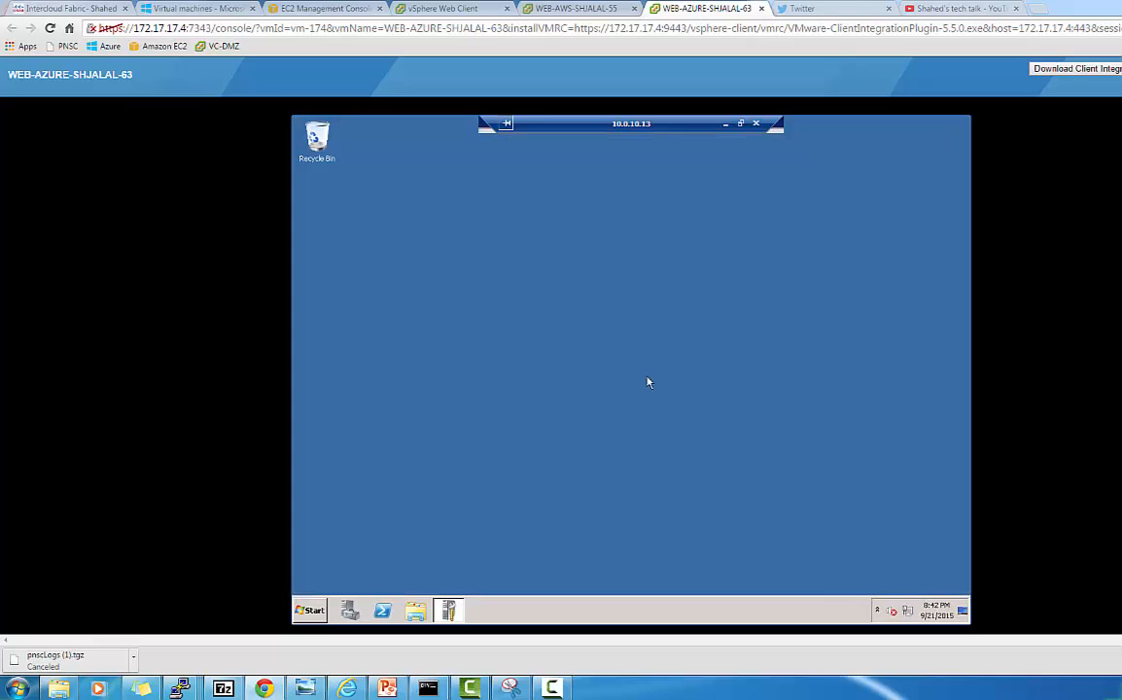
left_click(310, 615)
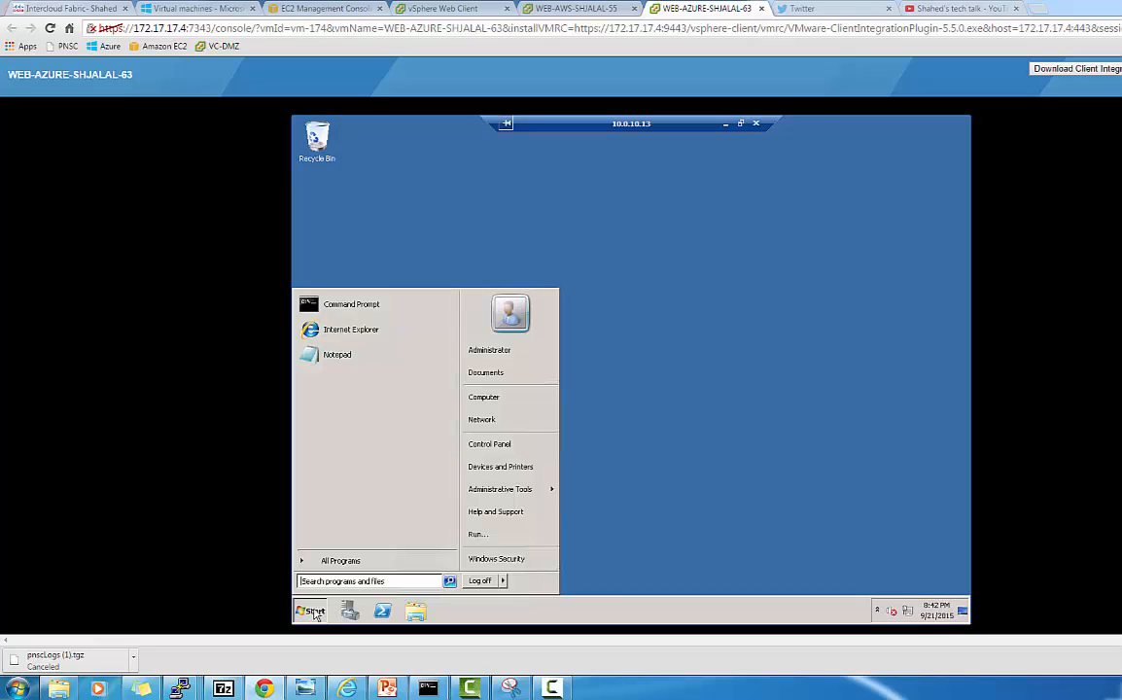
left_click(359, 584)
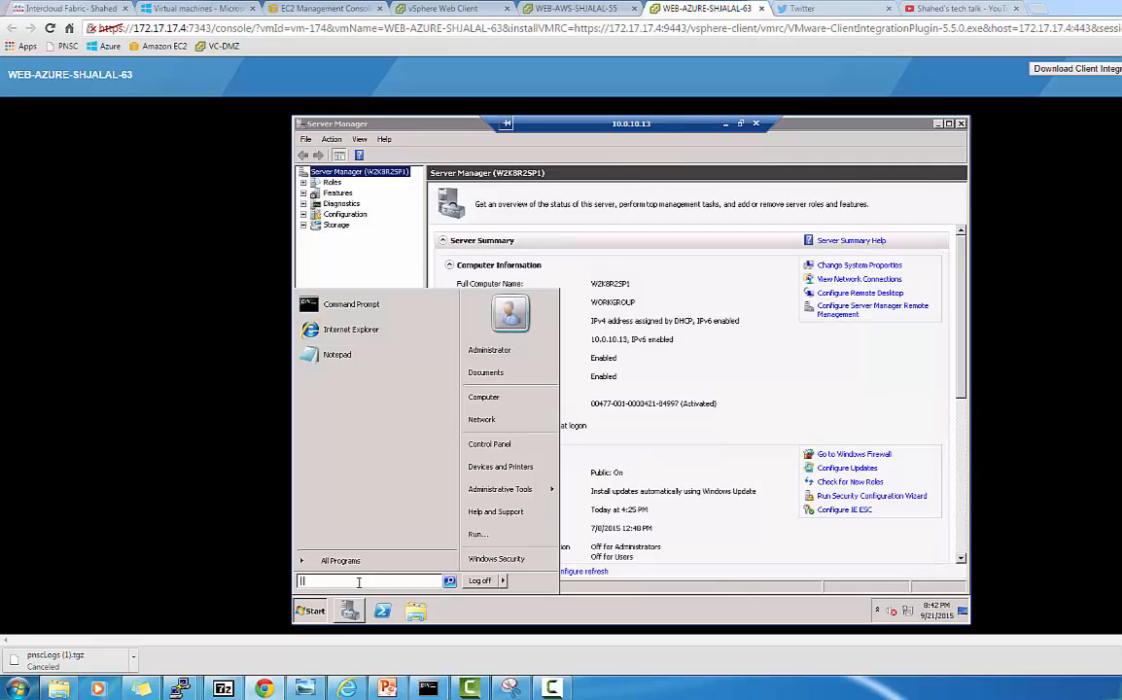
type("cmd")
key("Return")
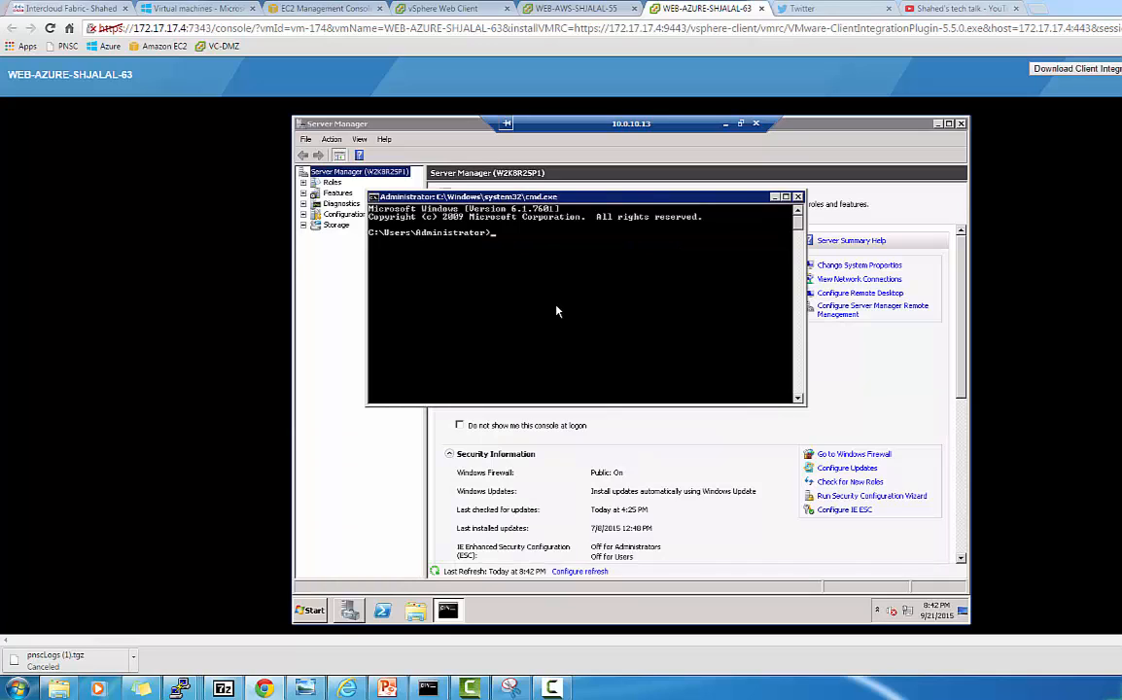
Run ipconfig in the remote command prompt and scroll up through the address output.
type("ipconfig")
key("Return")
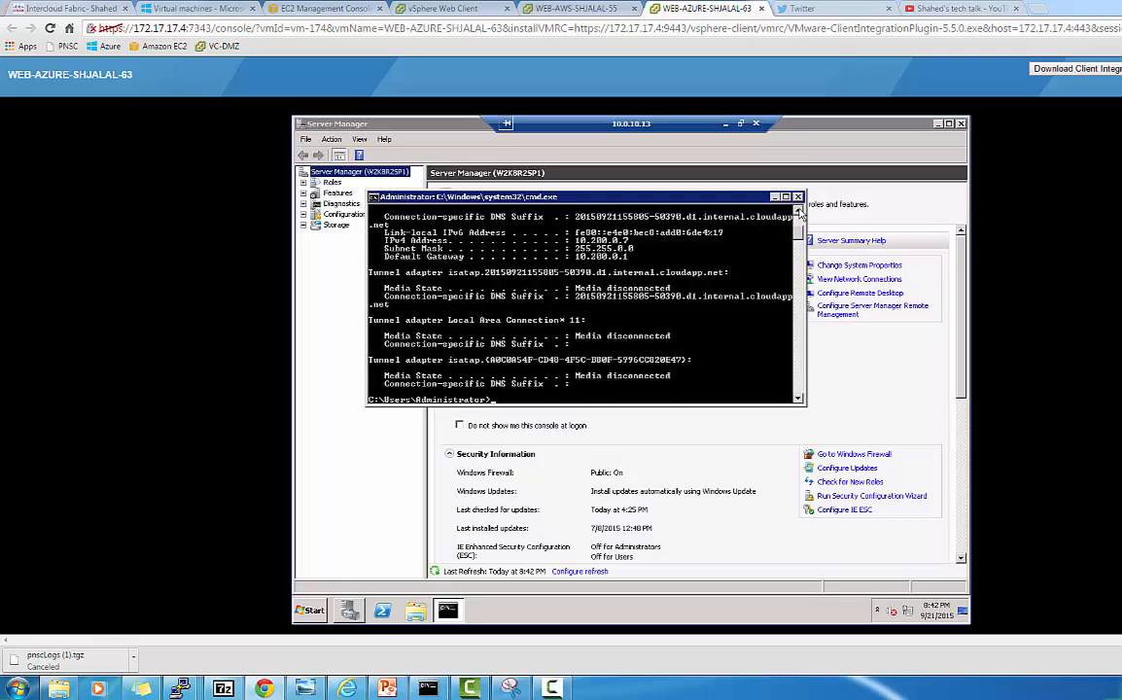
left_click(798, 210)
left_click(798, 210)
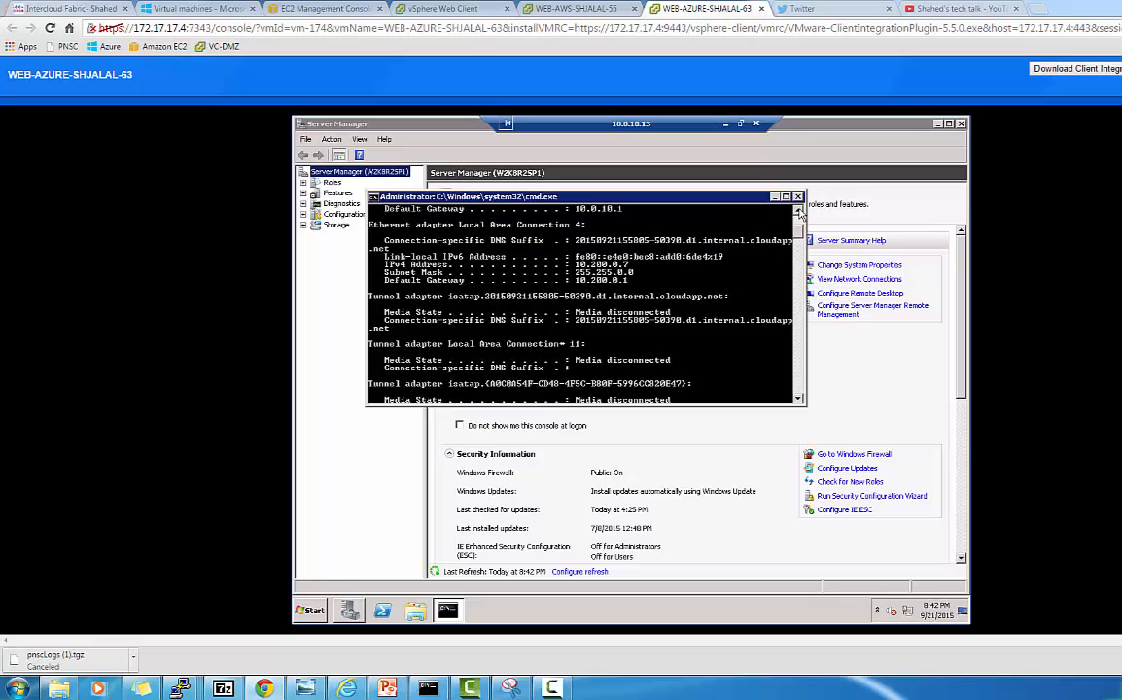
left_click(799, 211)
left_click(799, 211)
left_click(799, 211)
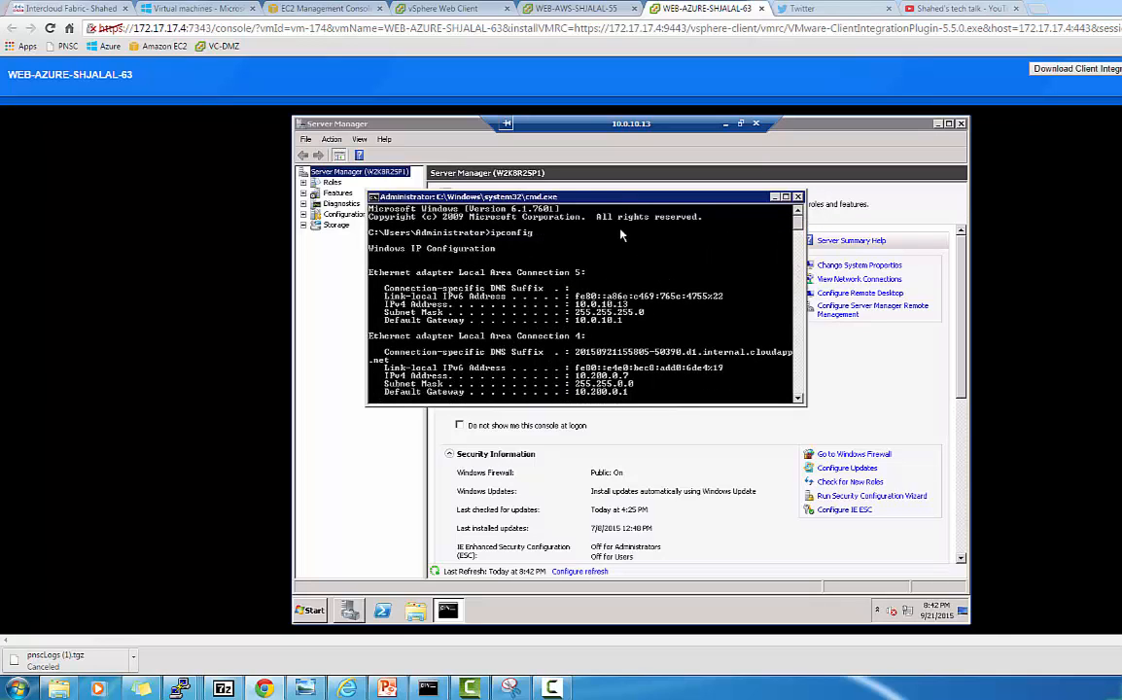
left_click(60, 8)
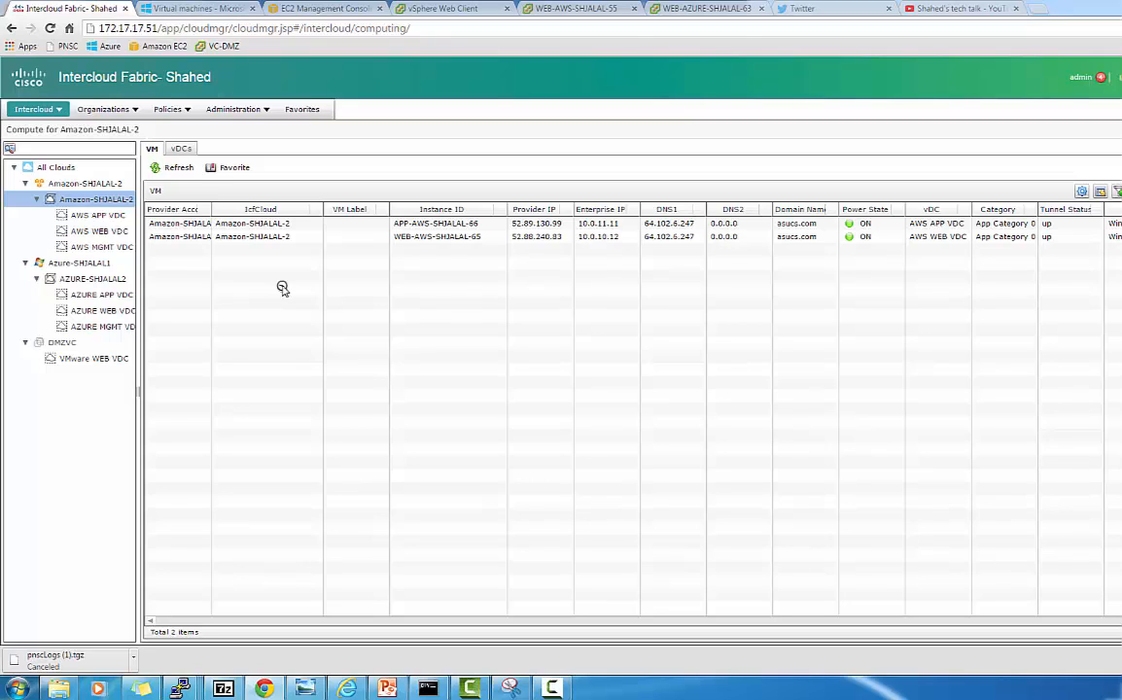
left_click(956, 11)
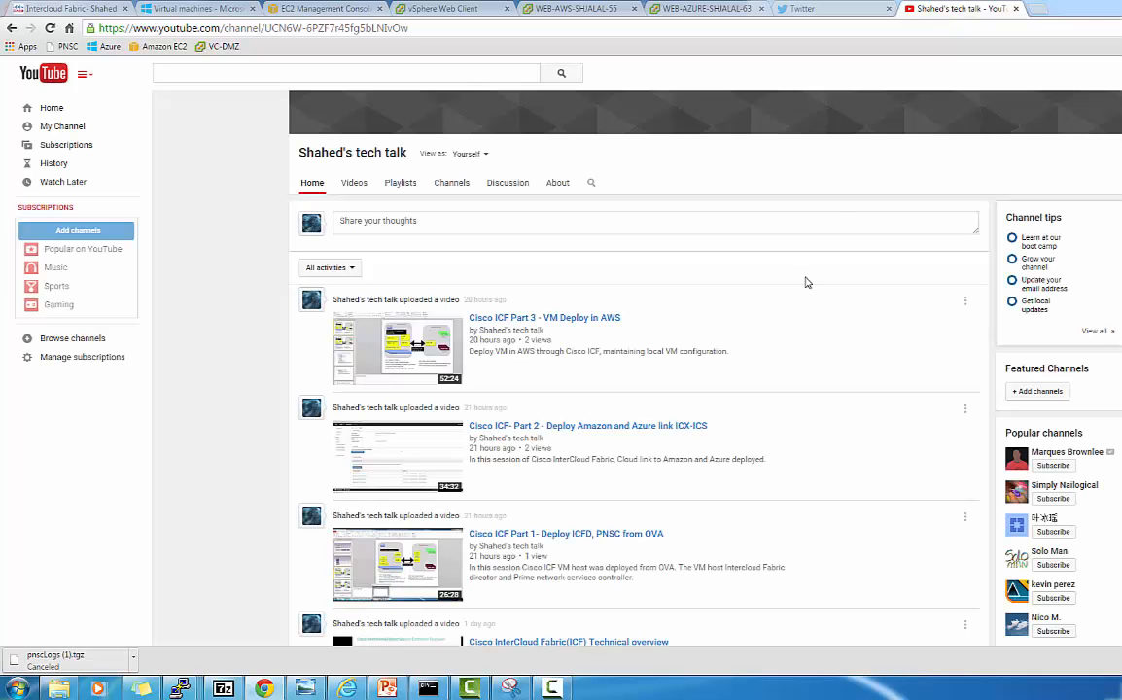
scroll(805, 282, "down", 3)
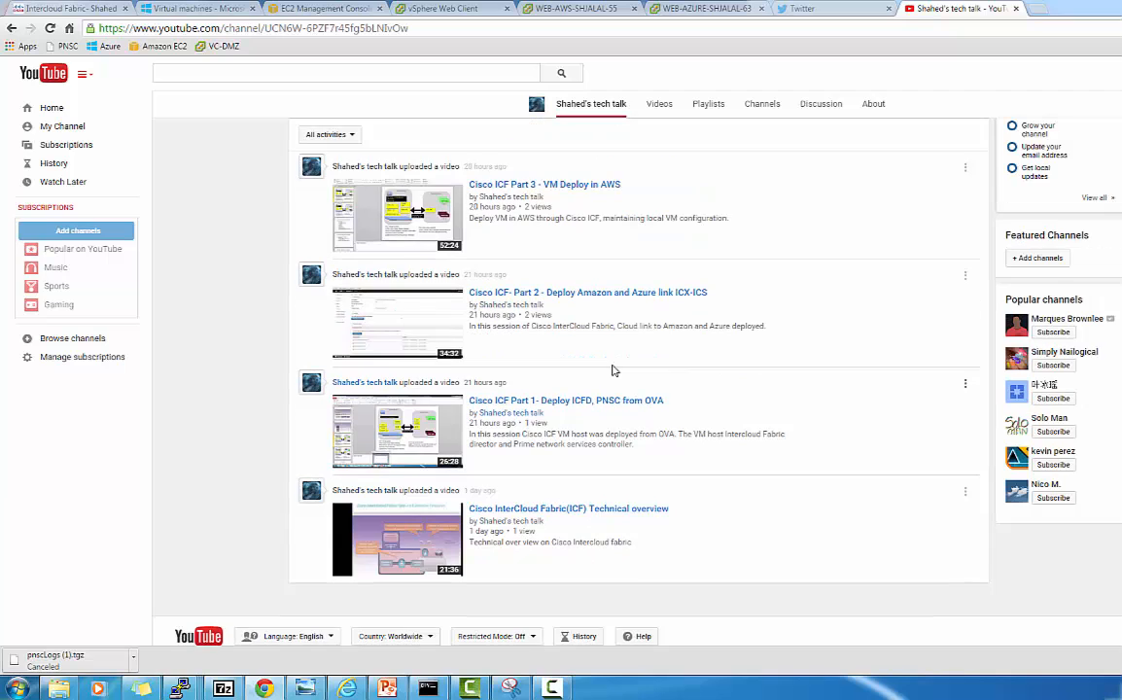
scroll(613, 367, "up", 1)
scroll(615, 372, "up", 1)
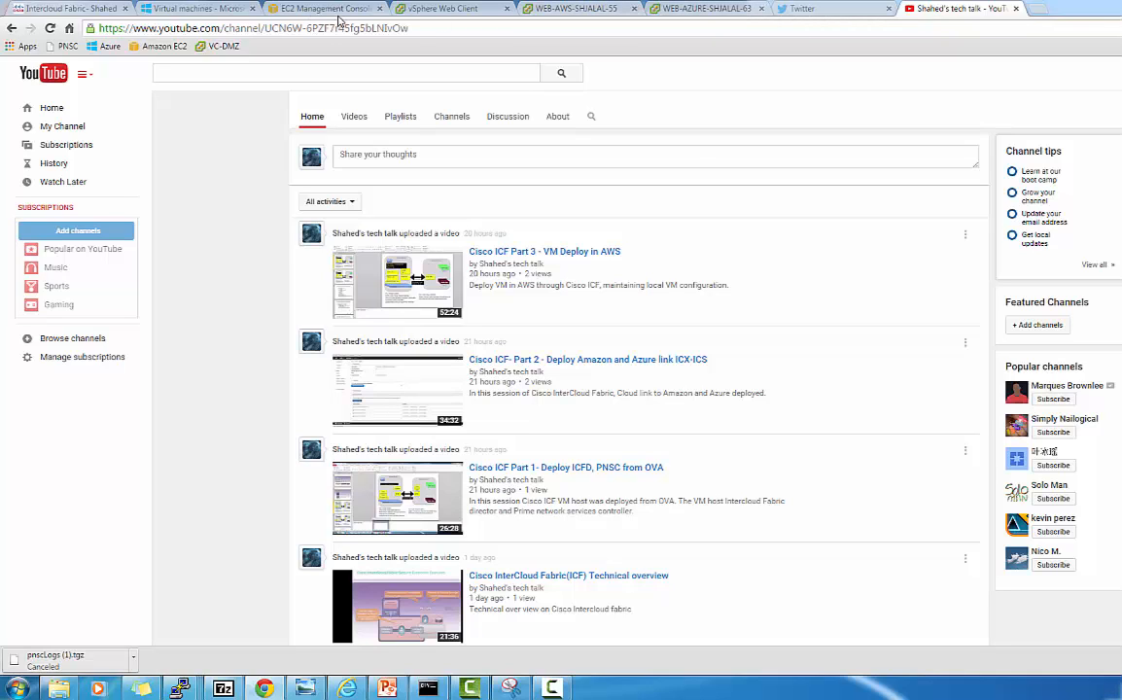
left_click(97, 10)
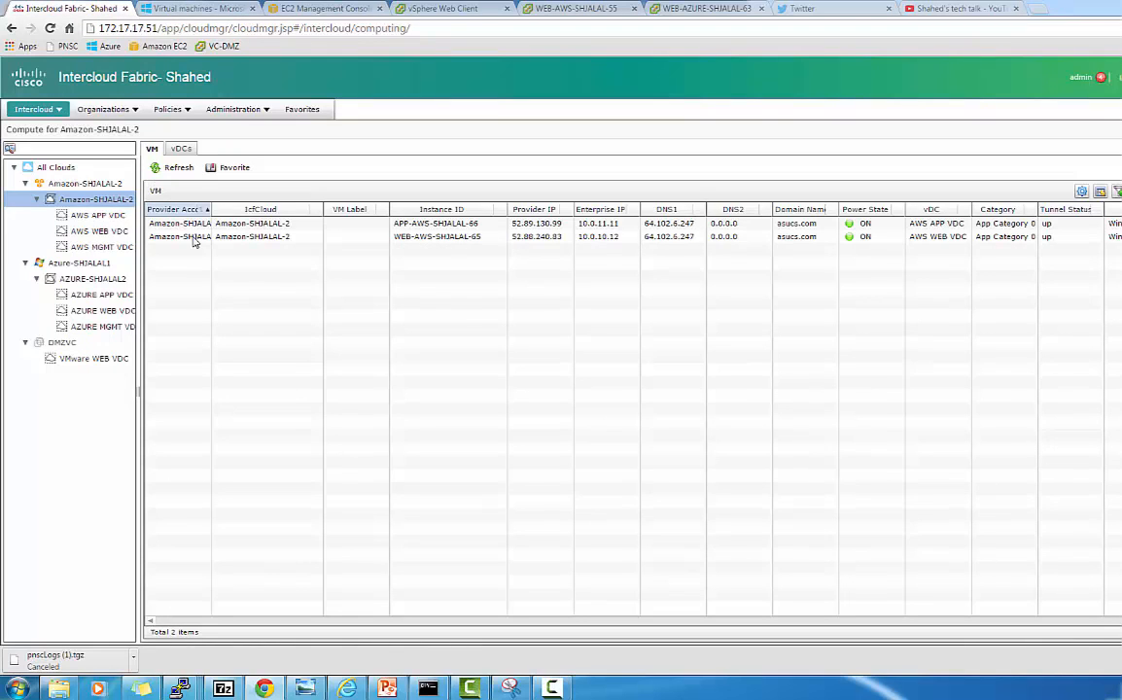
View WEB-AWS-SHJALAL-55's move history in VMware WEB VDC, showing its move from Amazon-SHJALAL-2.
left_click(84, 358)
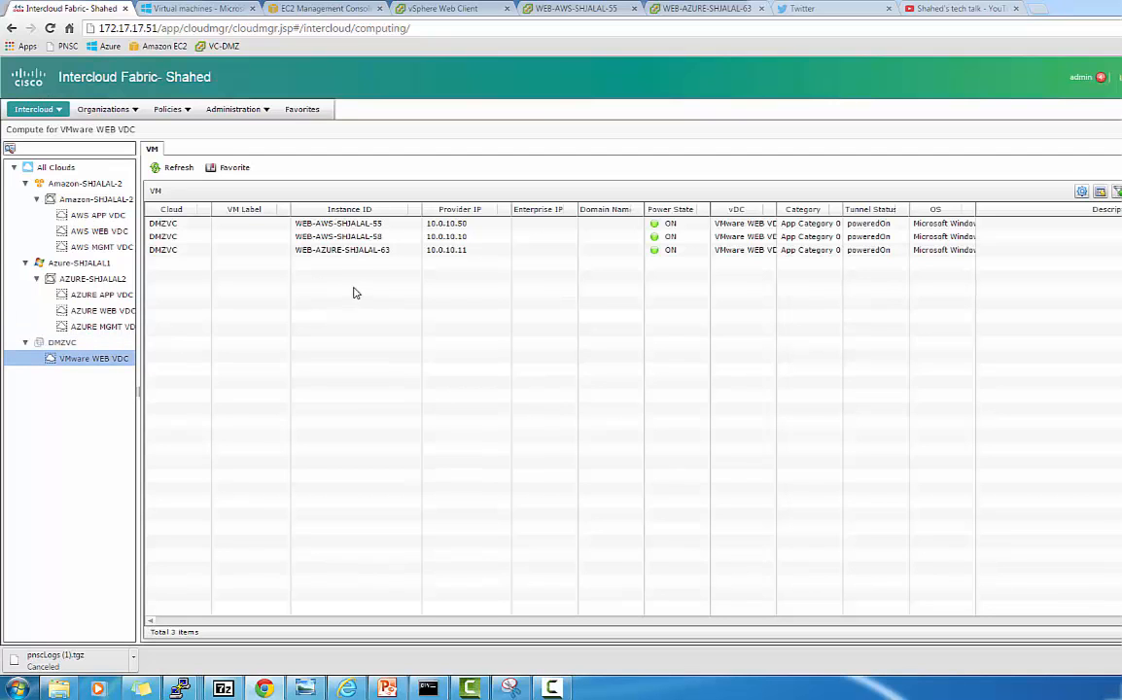
left_click(384, 224)
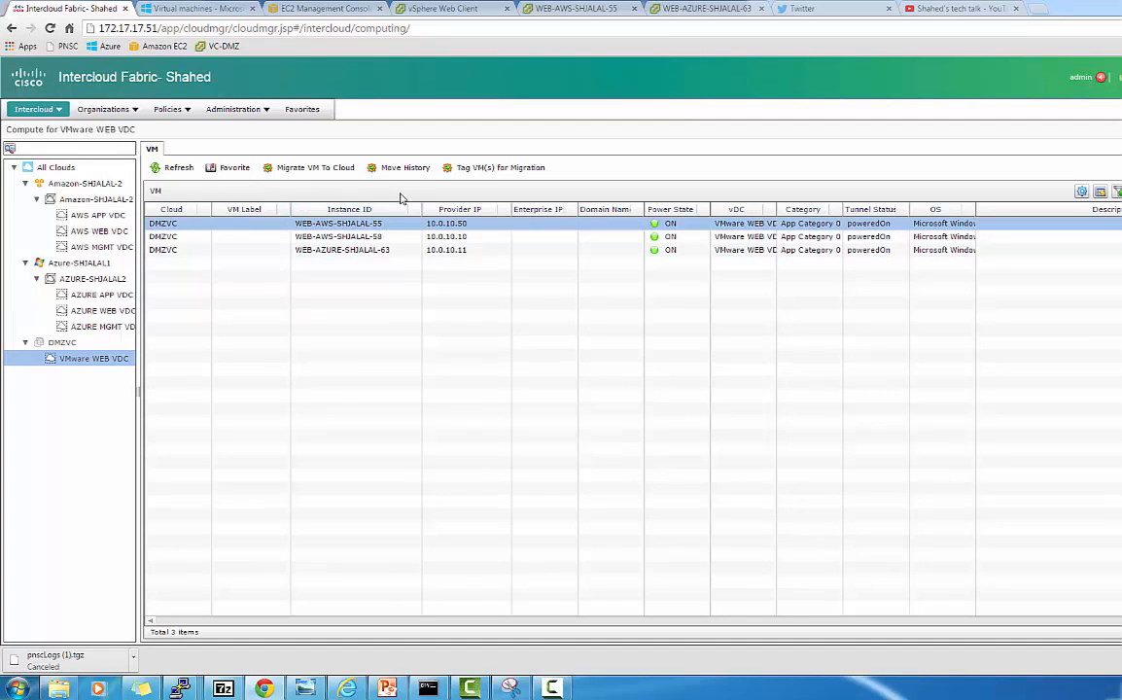
left_click(391, 169)
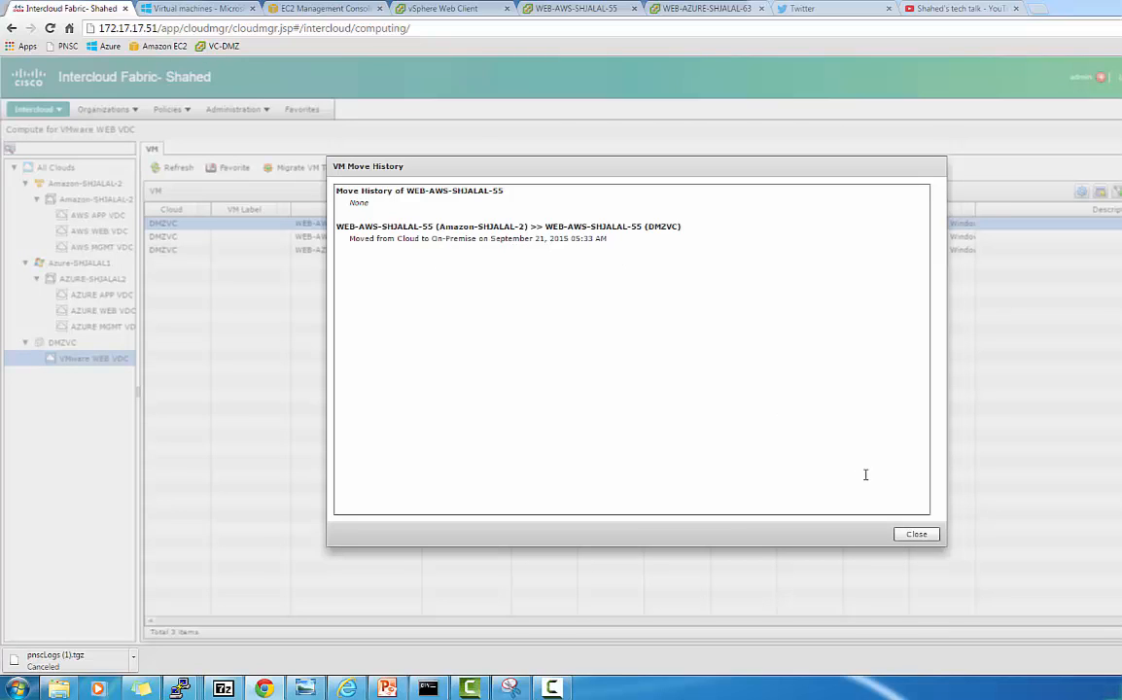
left_click(916, 535)
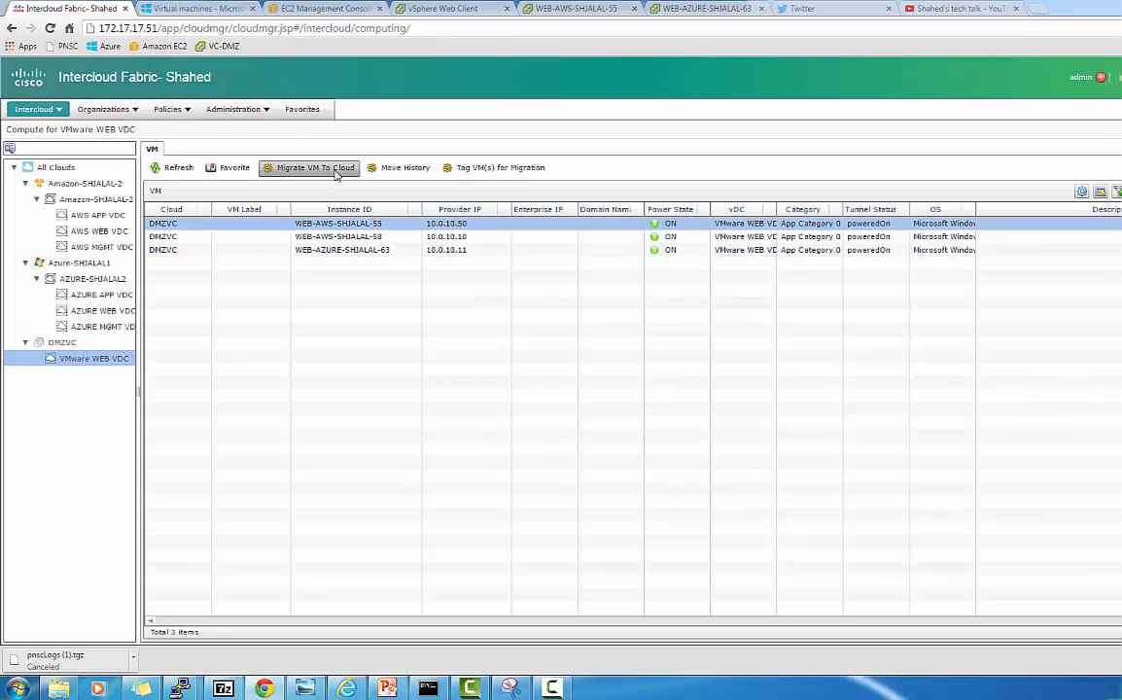
Set up migrating WEB-AWS-SHJALAL-55 to AWS WEB VDC as Windows_Server 2008.R2_64bit.
left_click(334, 170)
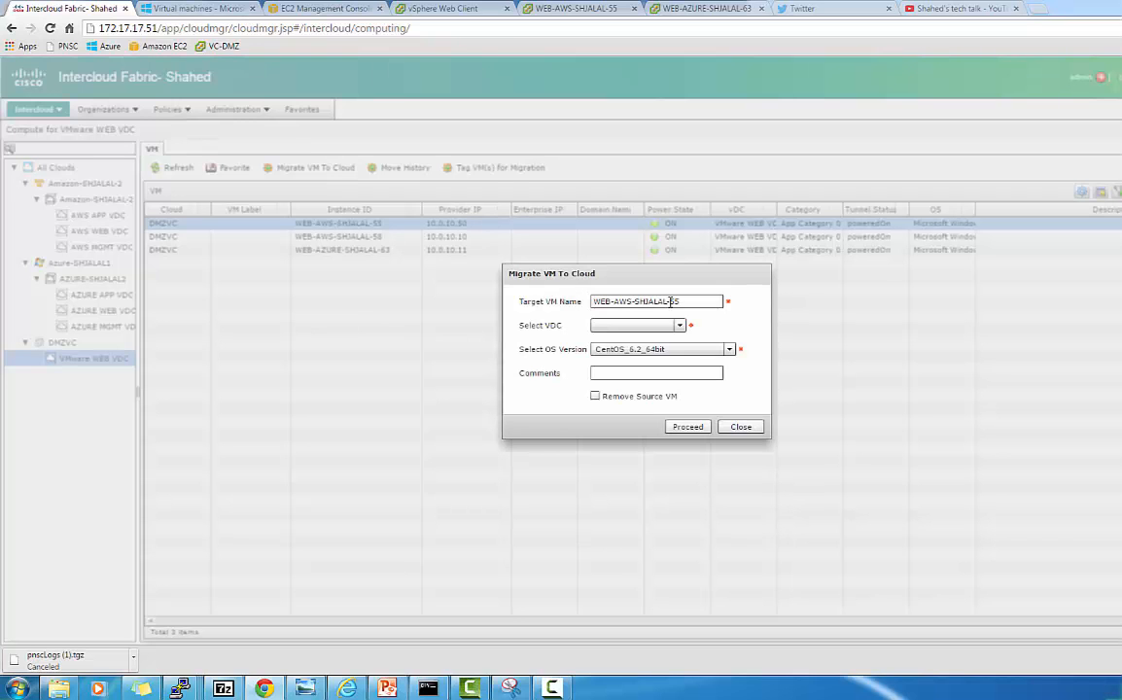
left_click(680, 327)
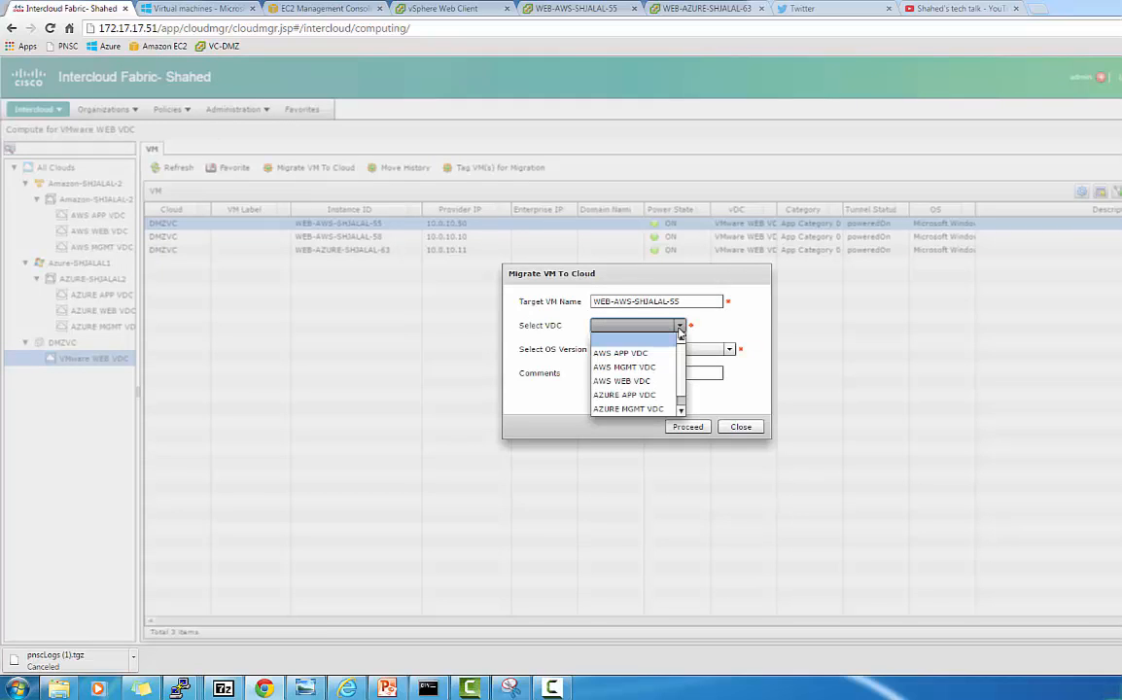
left_click(654, 382)
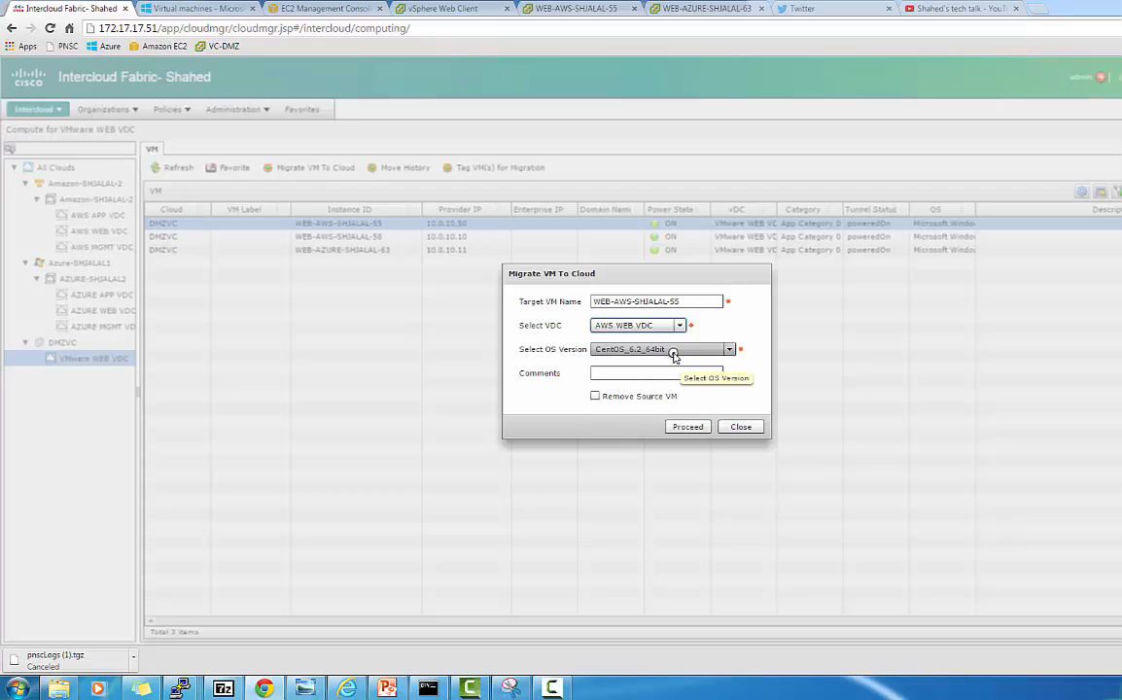
left_click(674, 352)
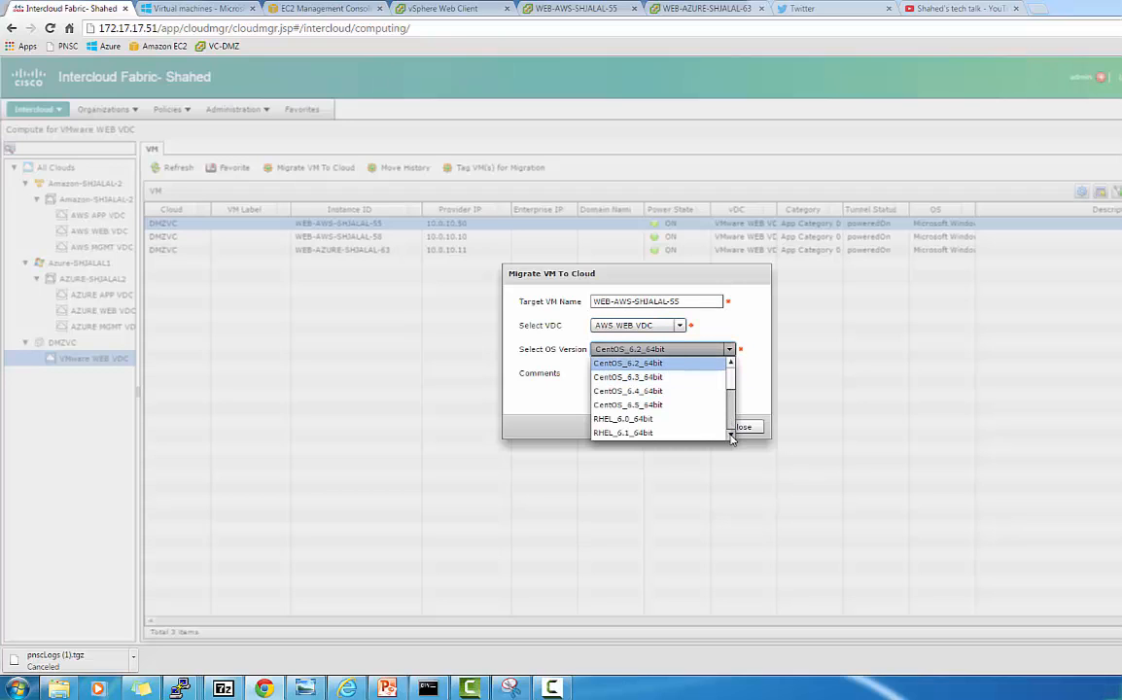
scroll(732, 438, "down", 5)
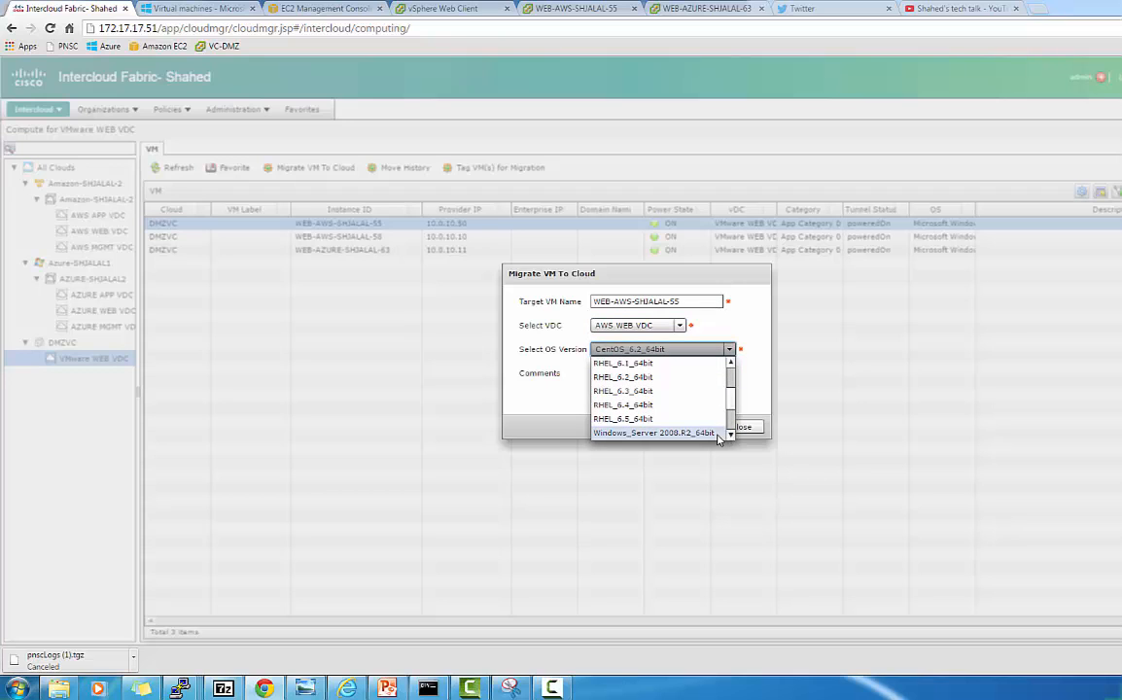
left_click(718, 435)
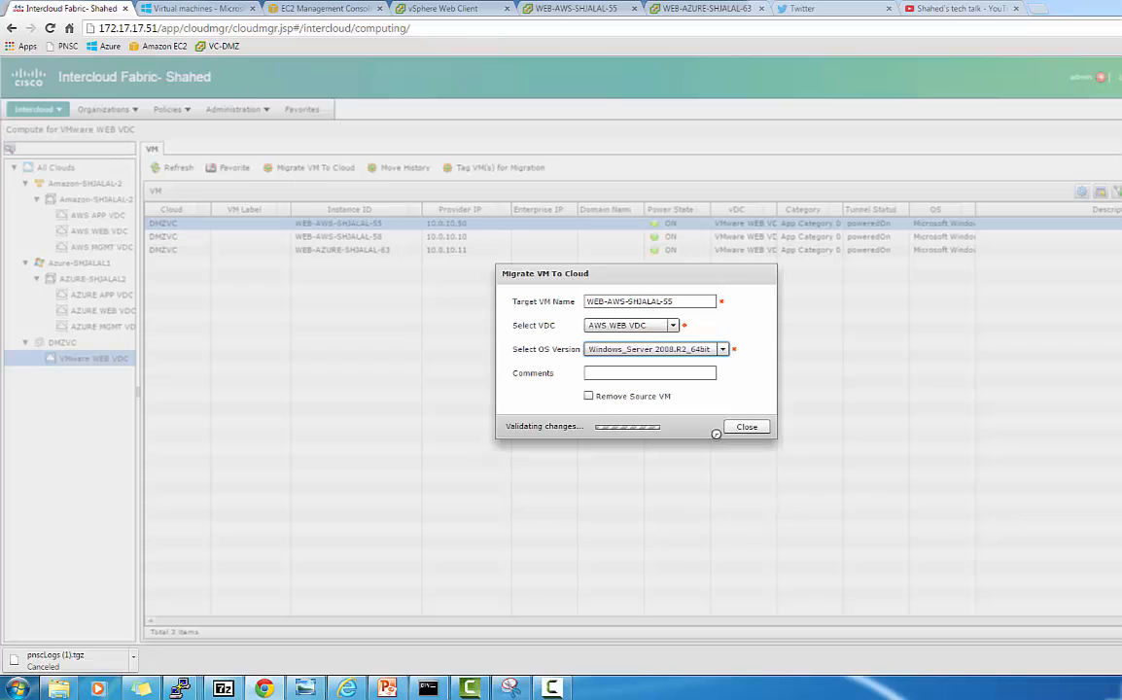
Add comment 'Go home', remove the source VM, submit the migration, then show the PowerPoint deck.
left_click(673, 373)
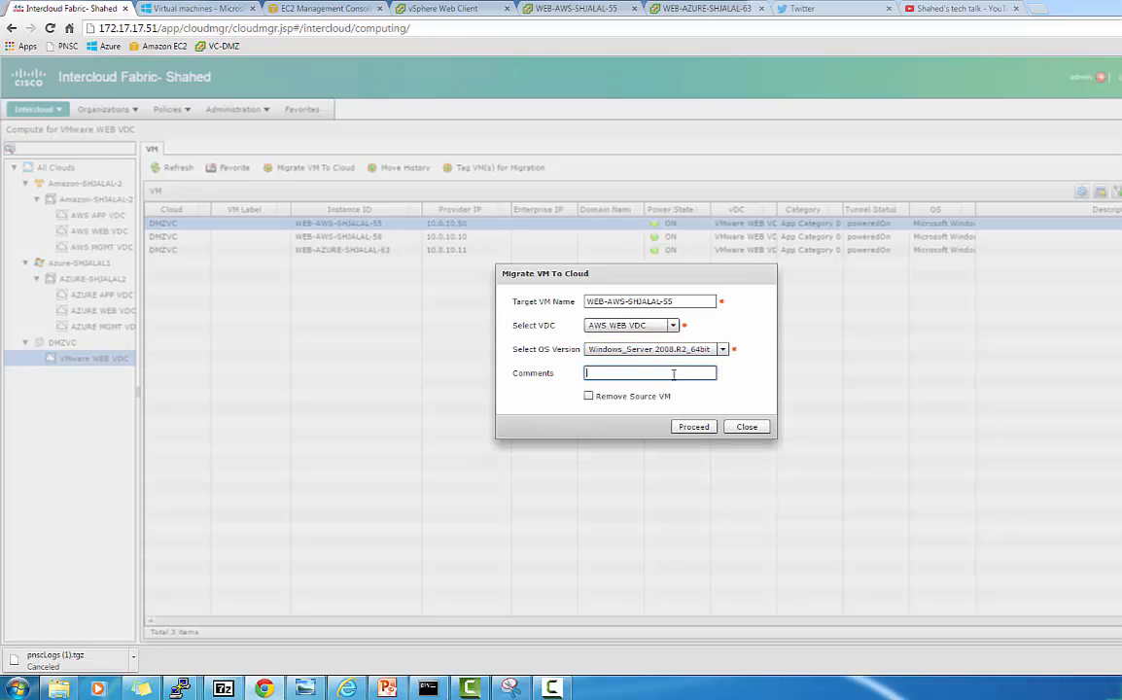
type("Go home")
left_click(588, 397)
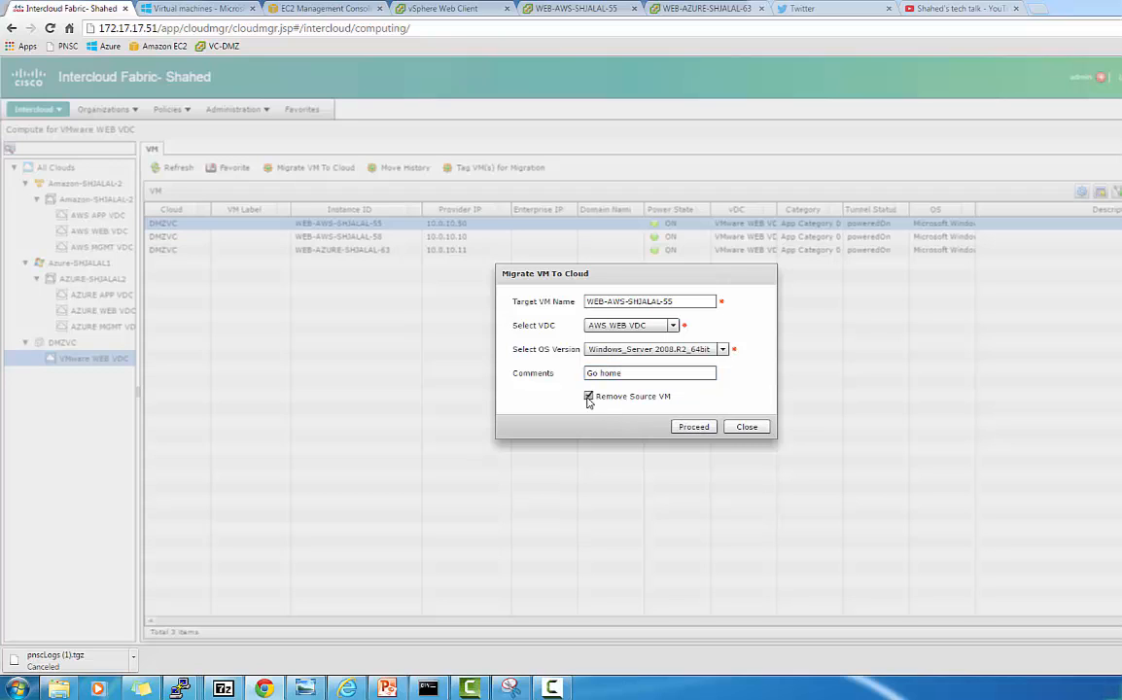
left_click(695, 428)
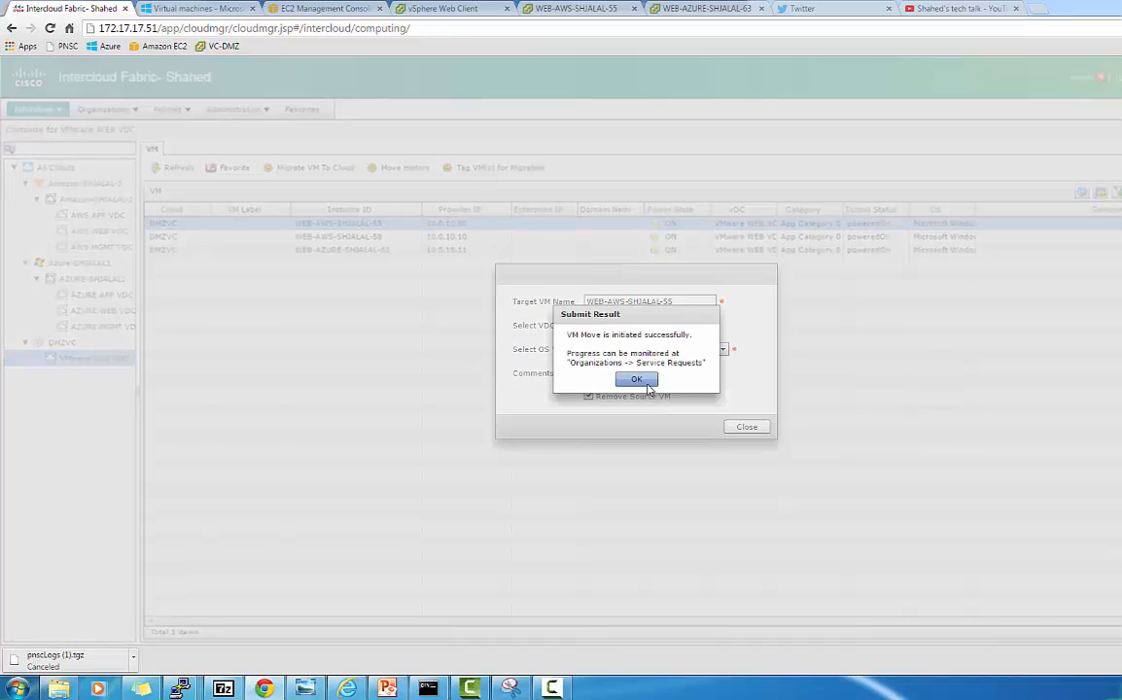
left_click(634, 381)
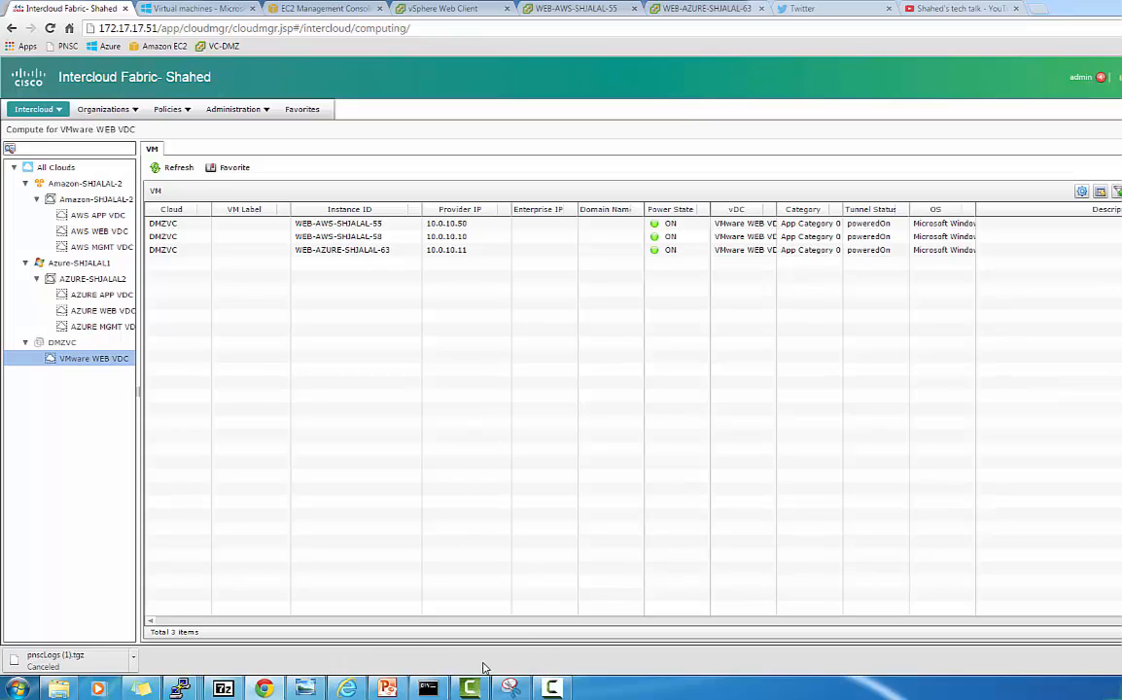
left_click(389, 689)
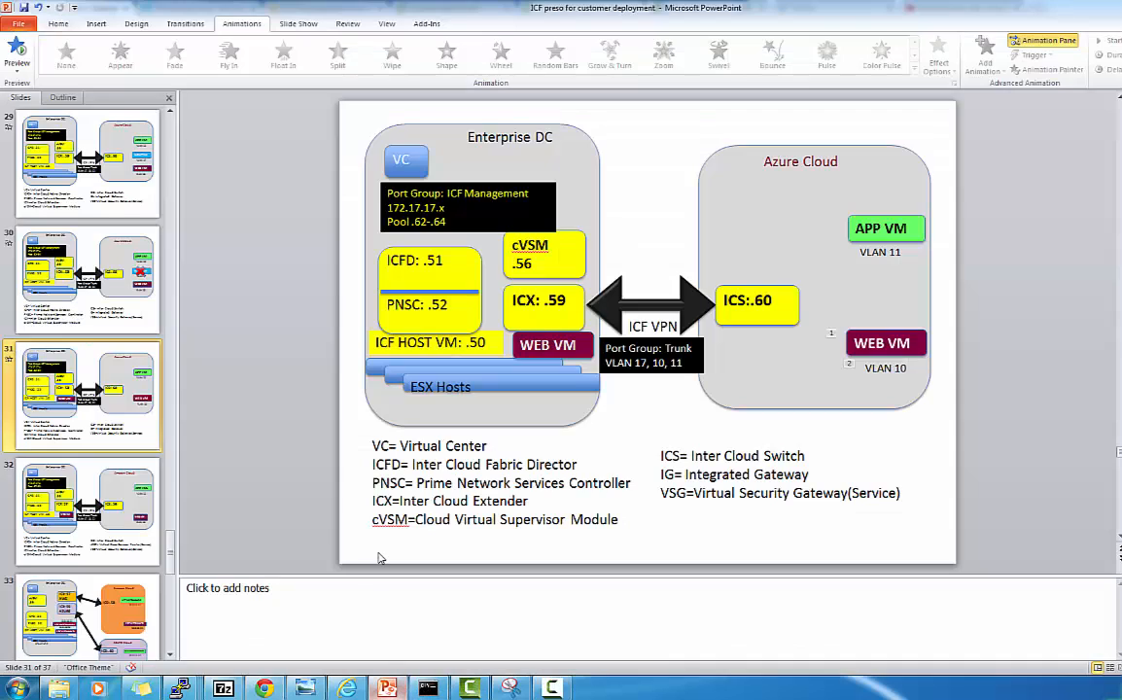